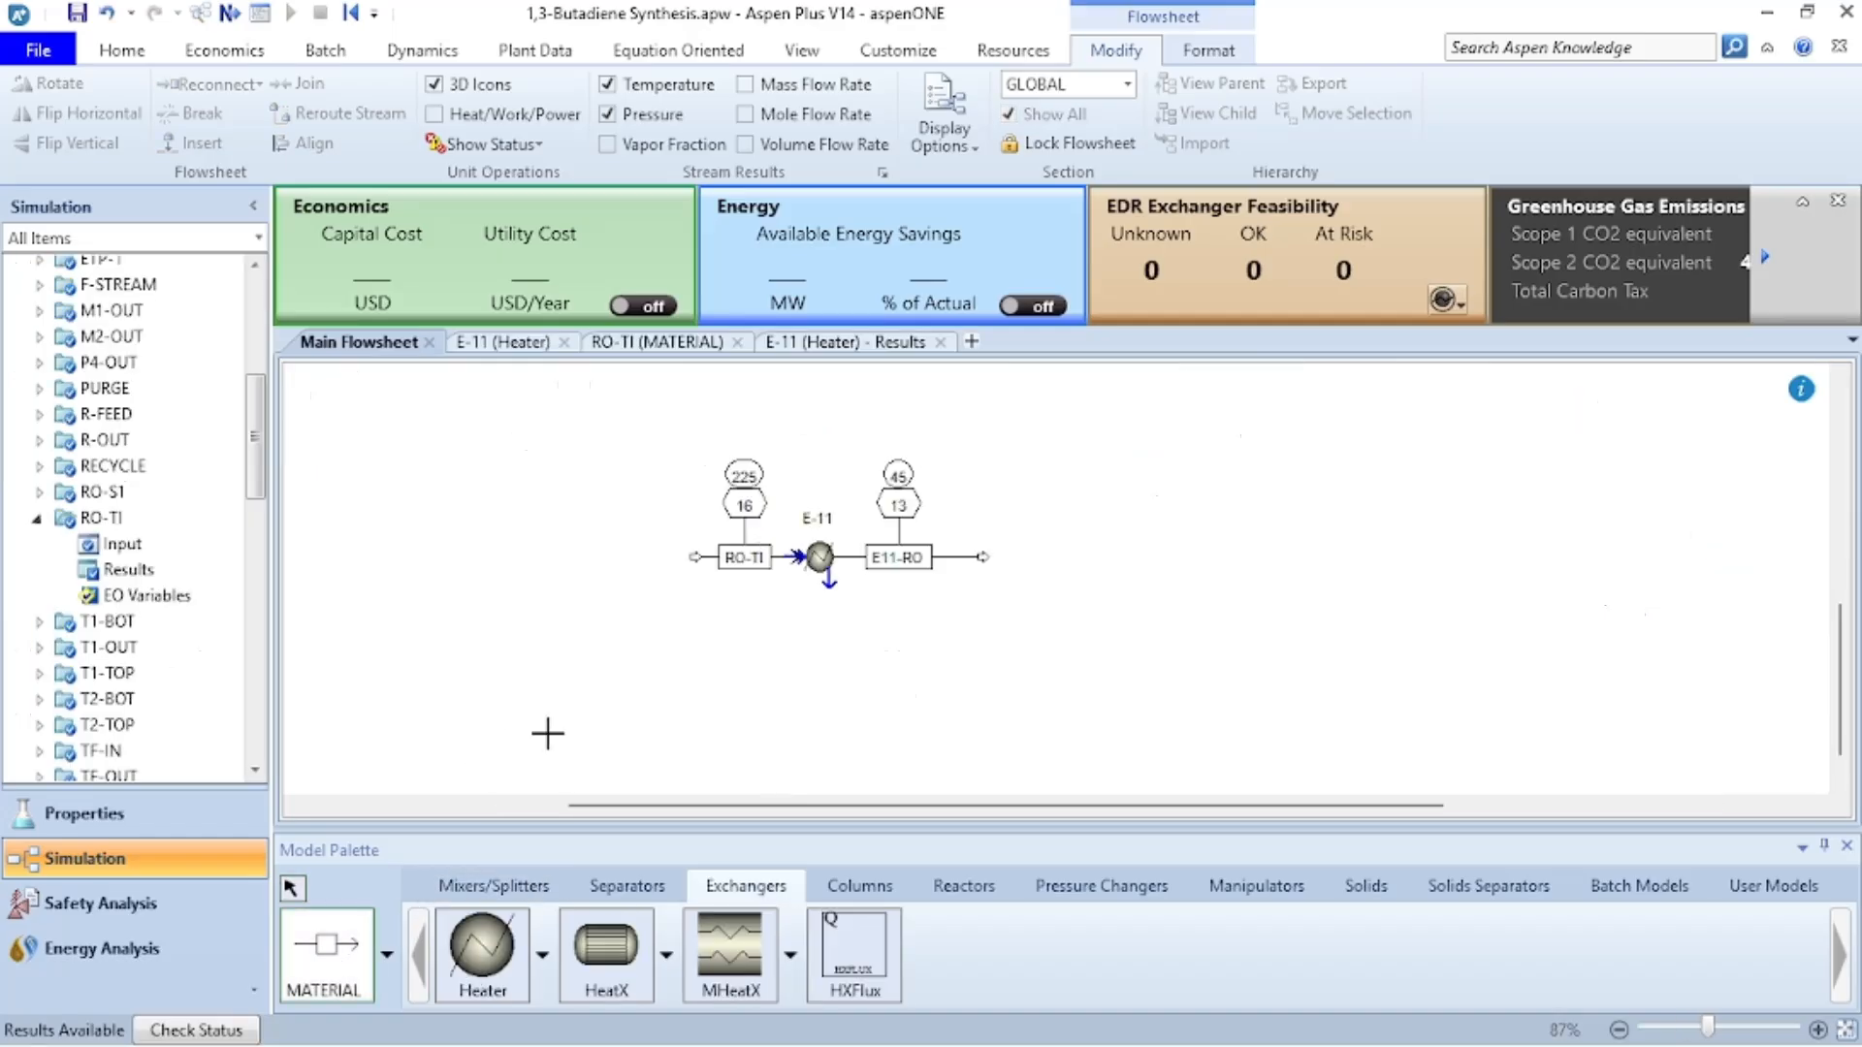
- Draw a free material stream below the E-11 heater and name it RO-1
left_click_drag(676, 724, 797, 727)
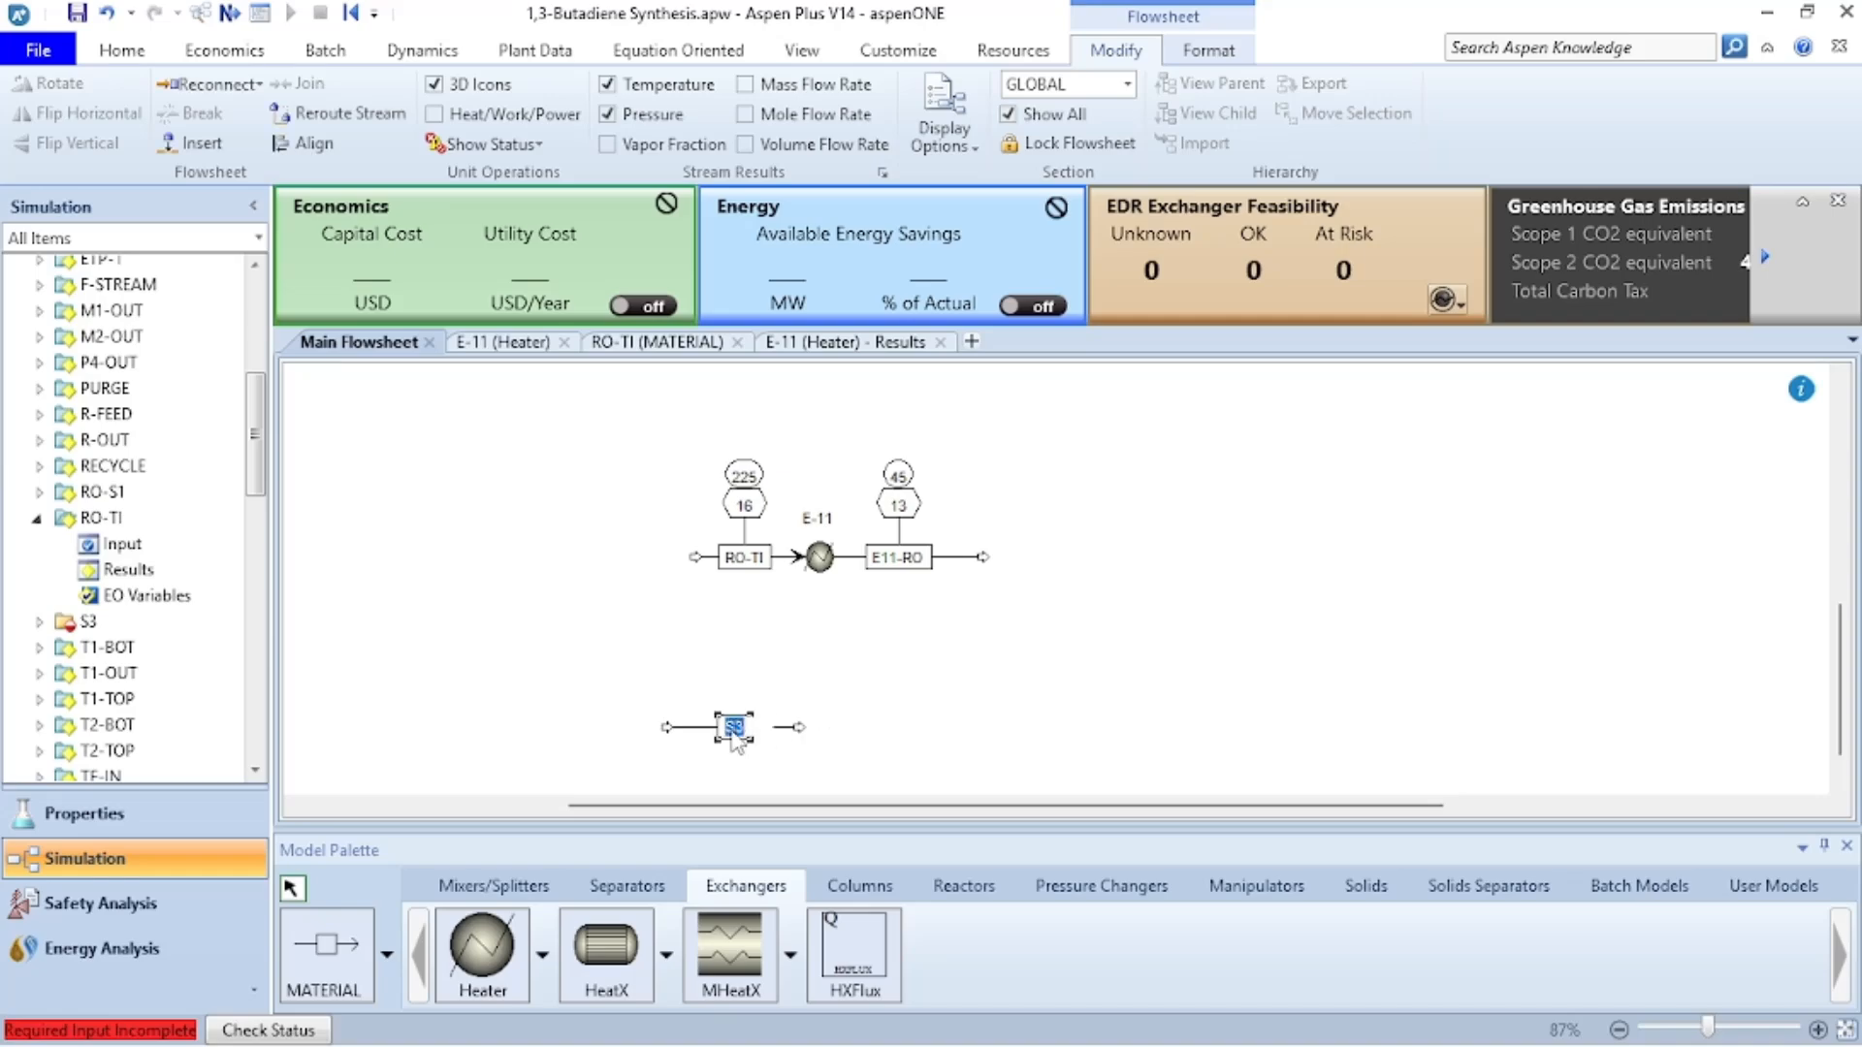
type("RO-1")
key("Return")
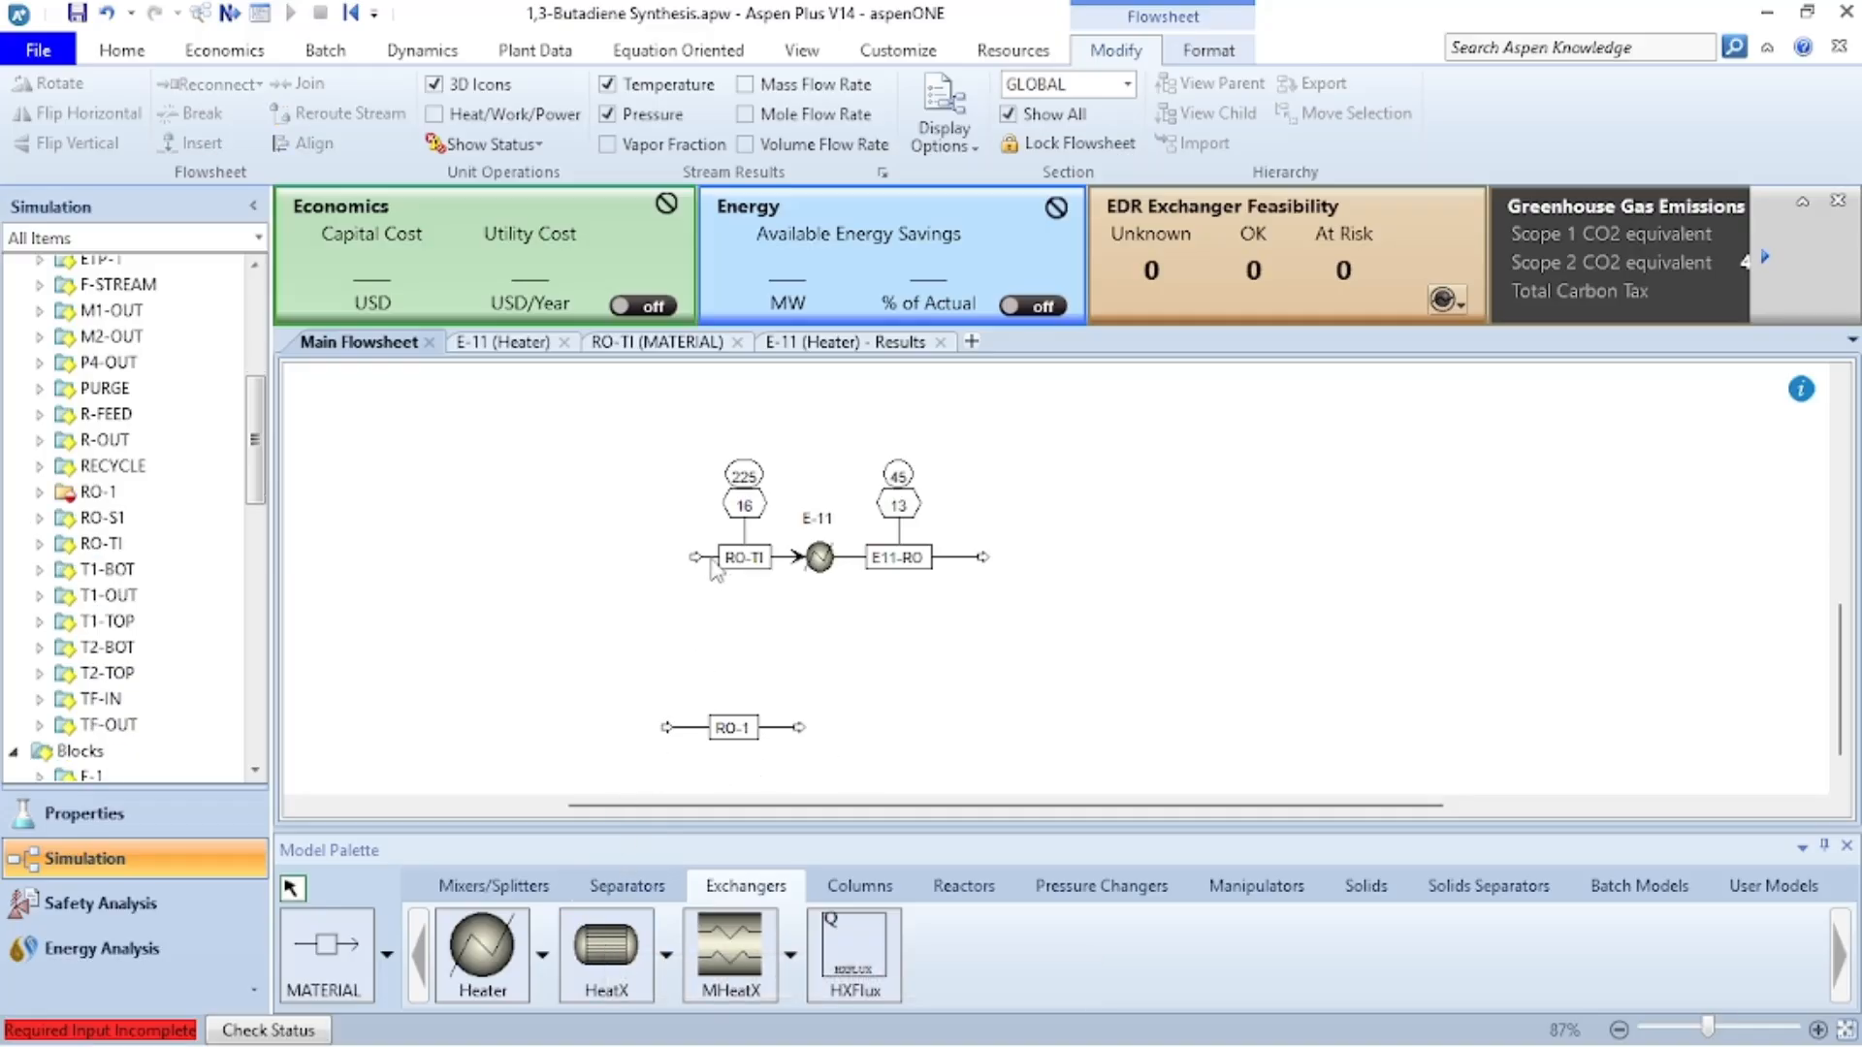
- Place the RO-TI input form beside the flowsheet, and set stream RO-1 to 316 C and 22 psia
left_click(659, 343)
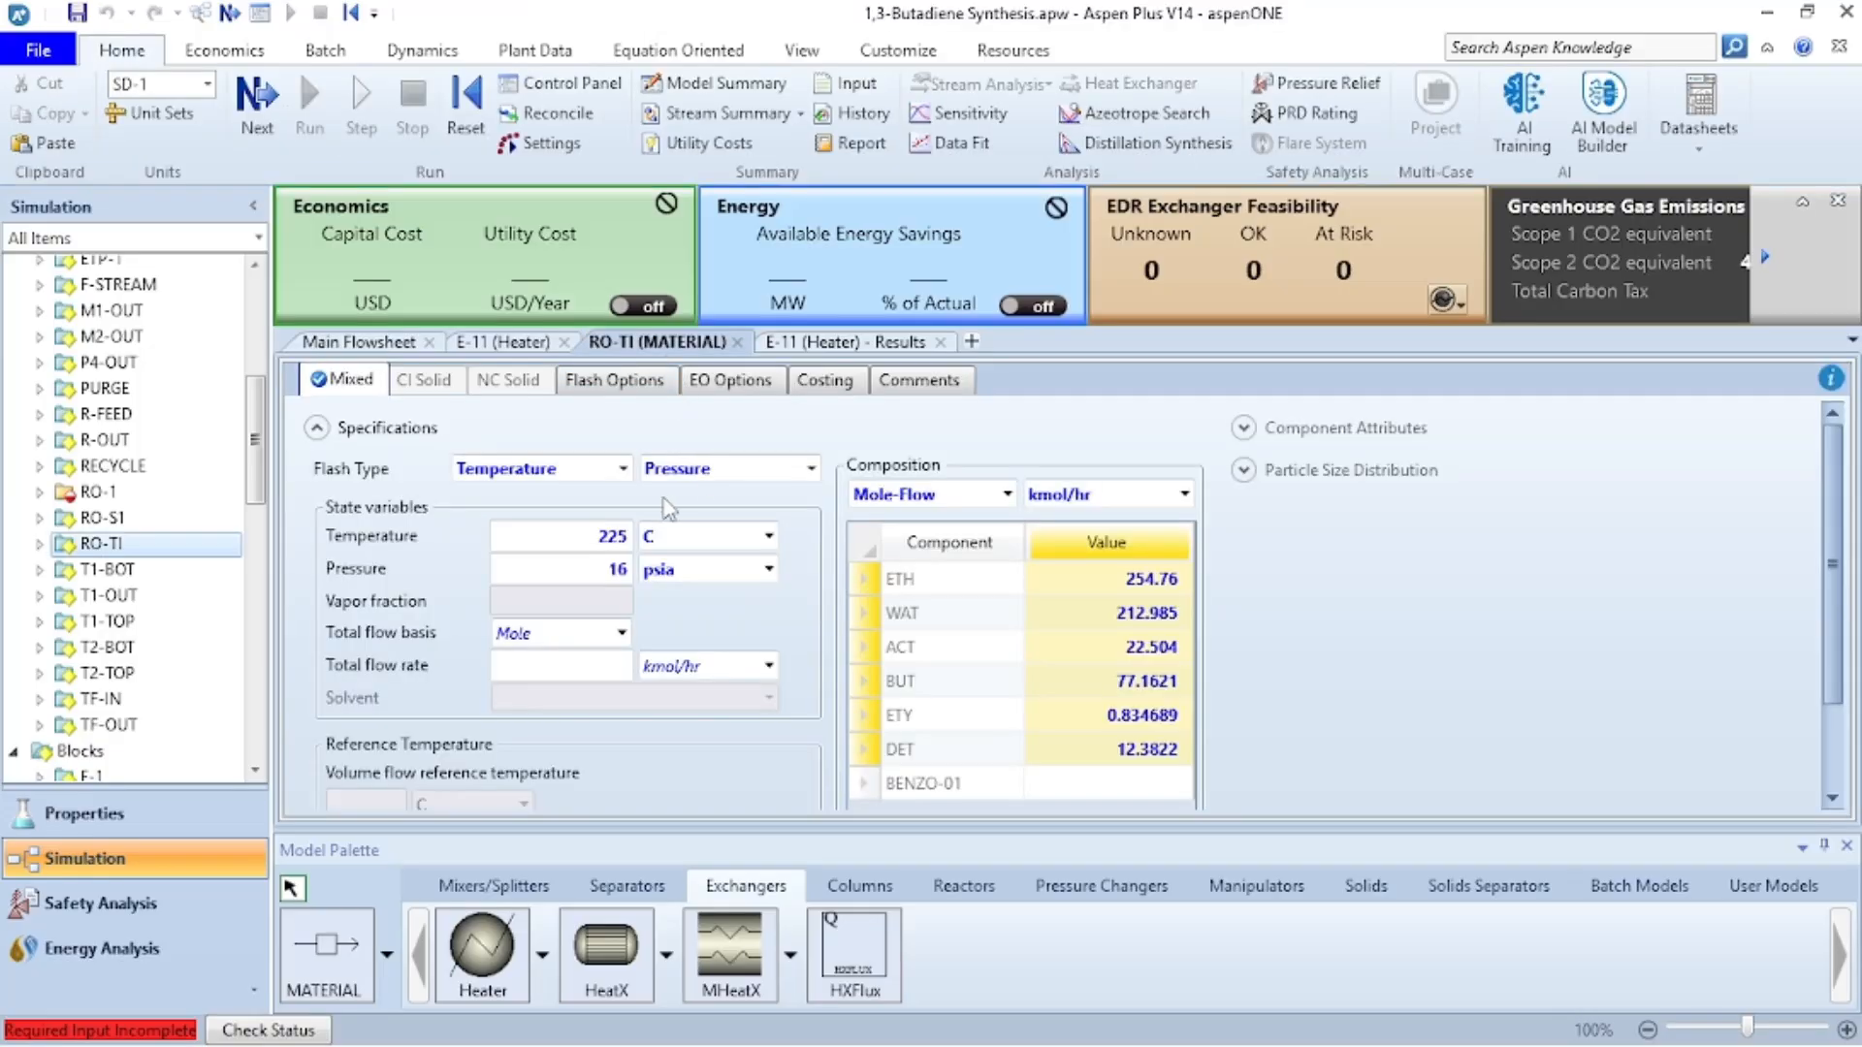
left_click_drag(632, 347, 1110, 595)
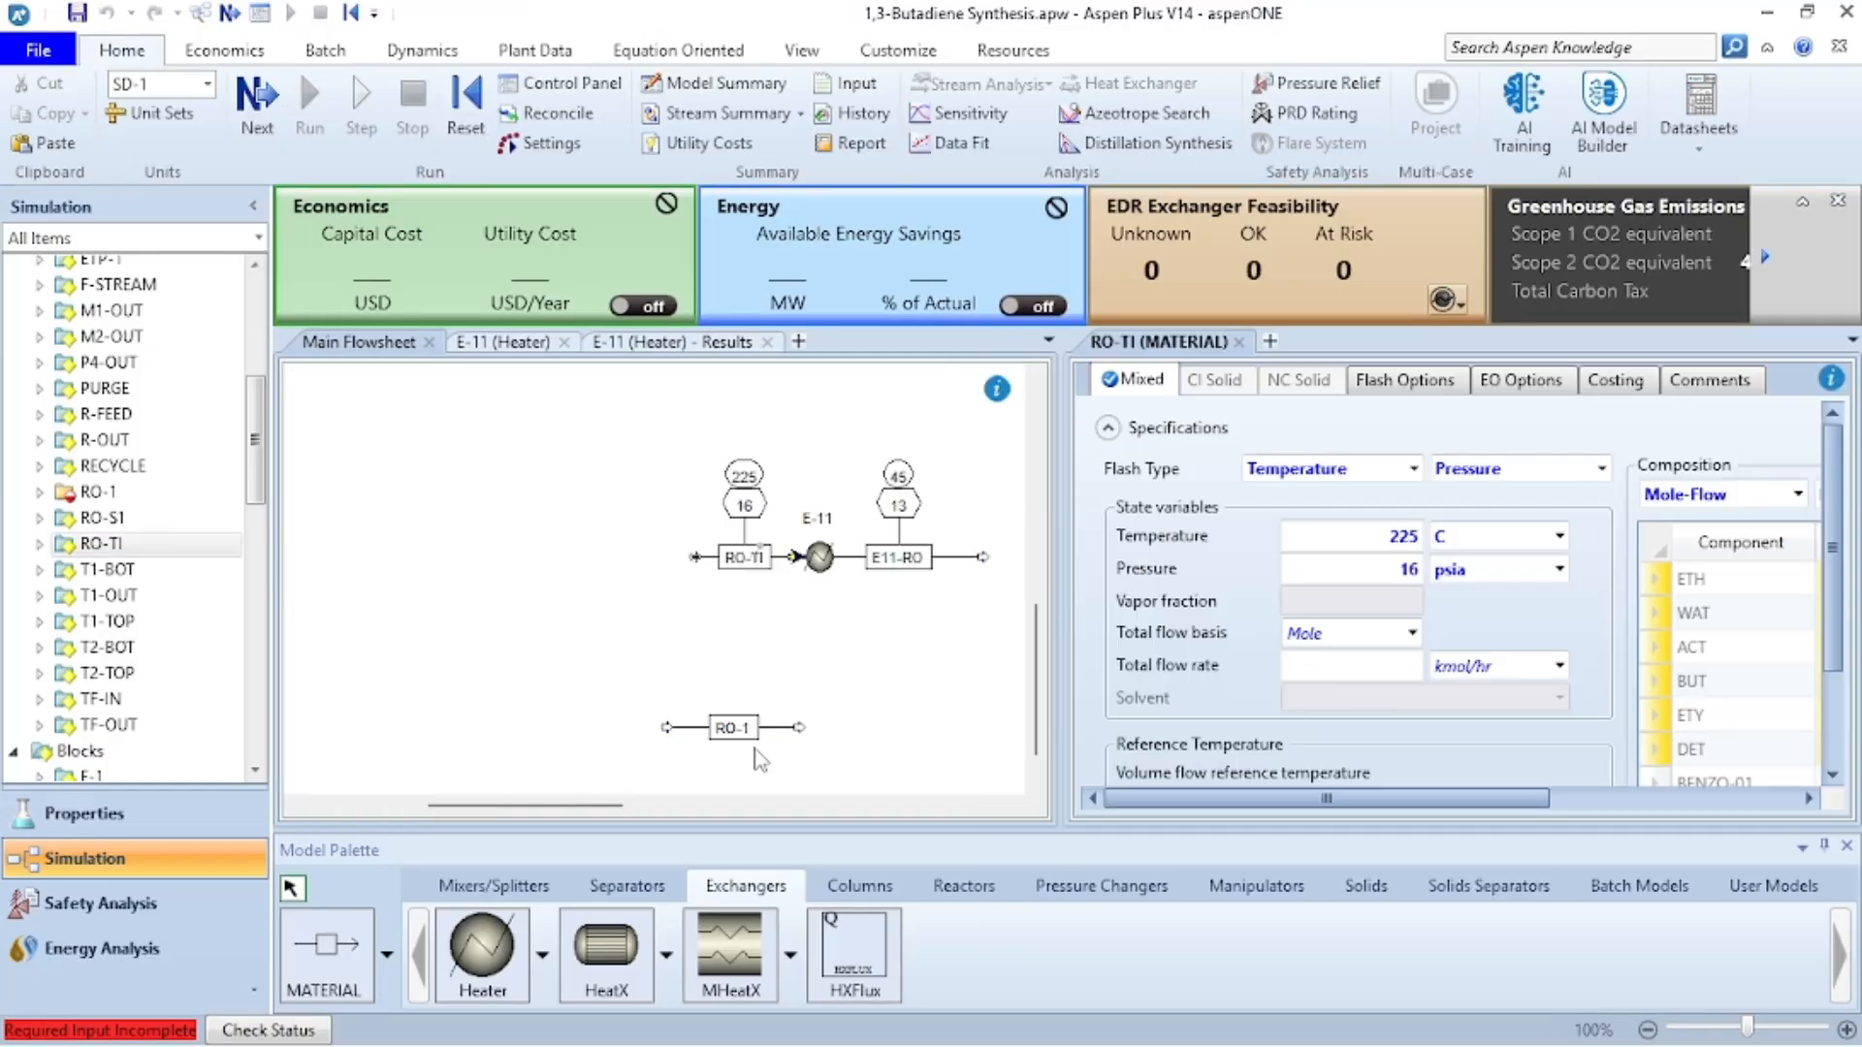
double_click(776, 728)
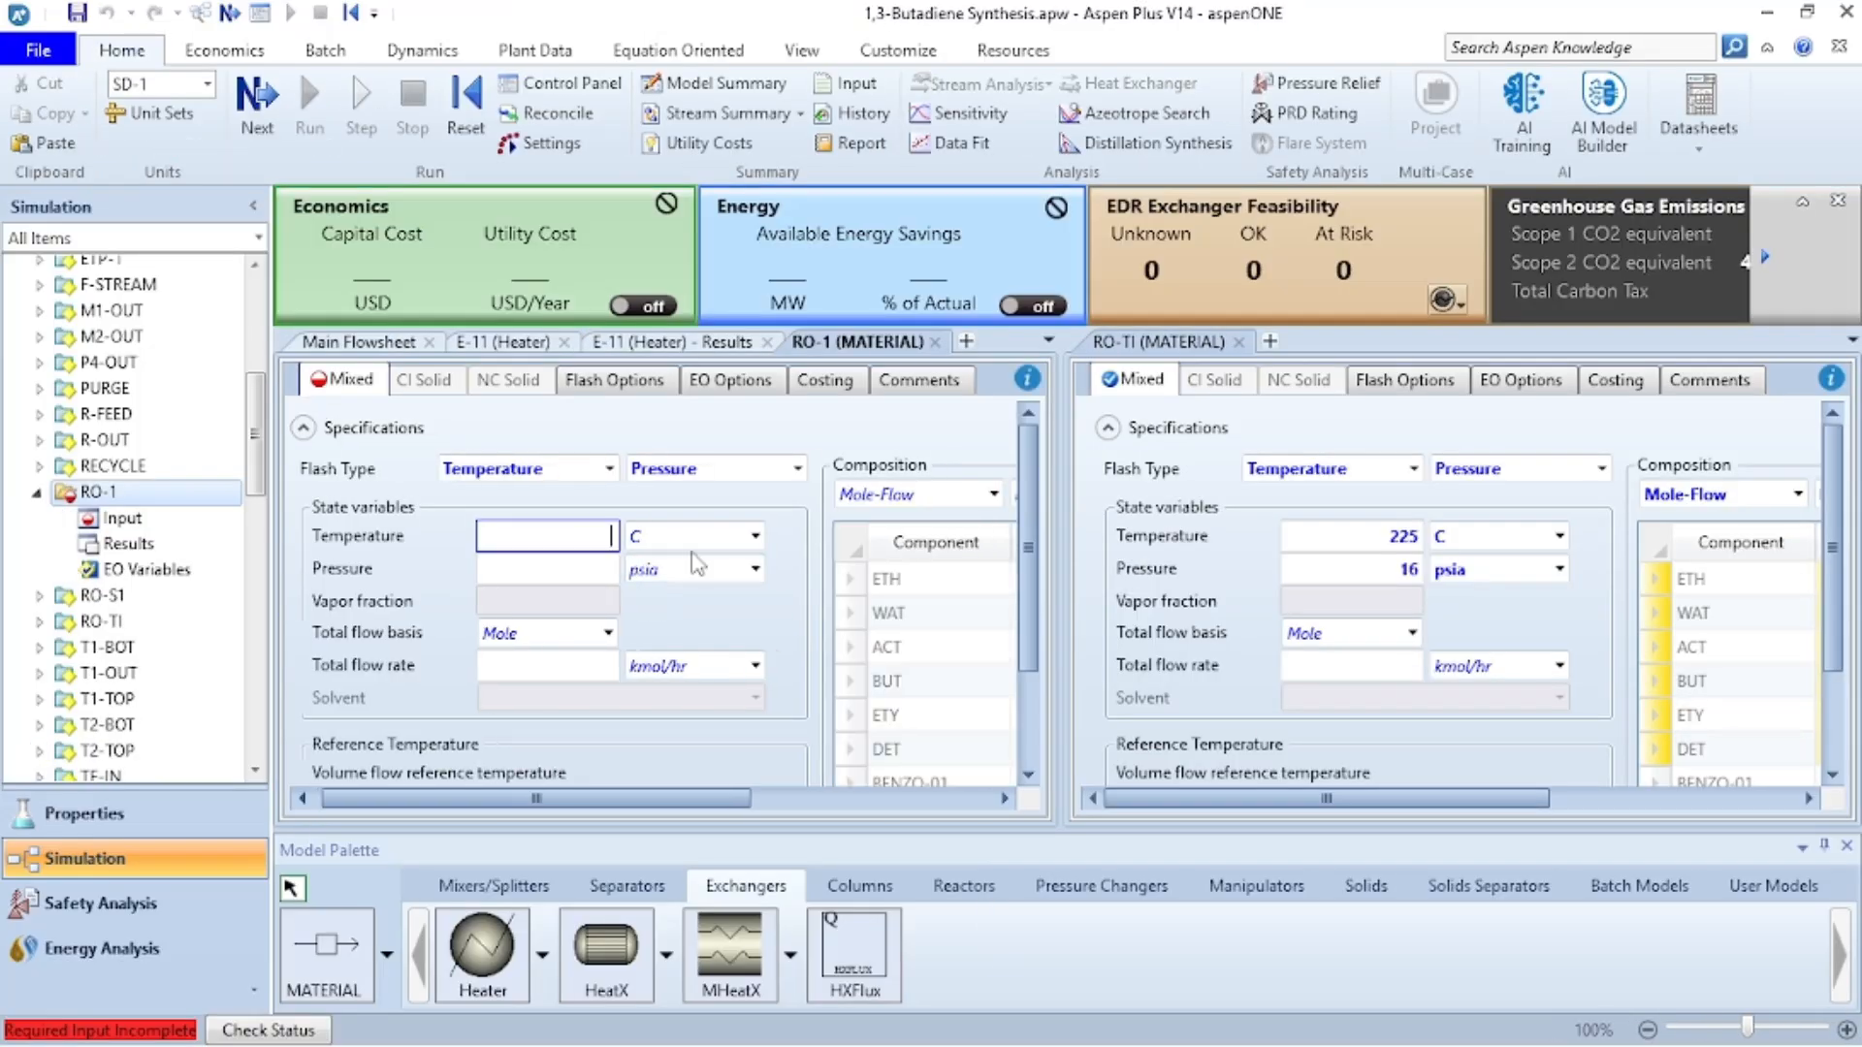
type("316")
left_click(562, 571)
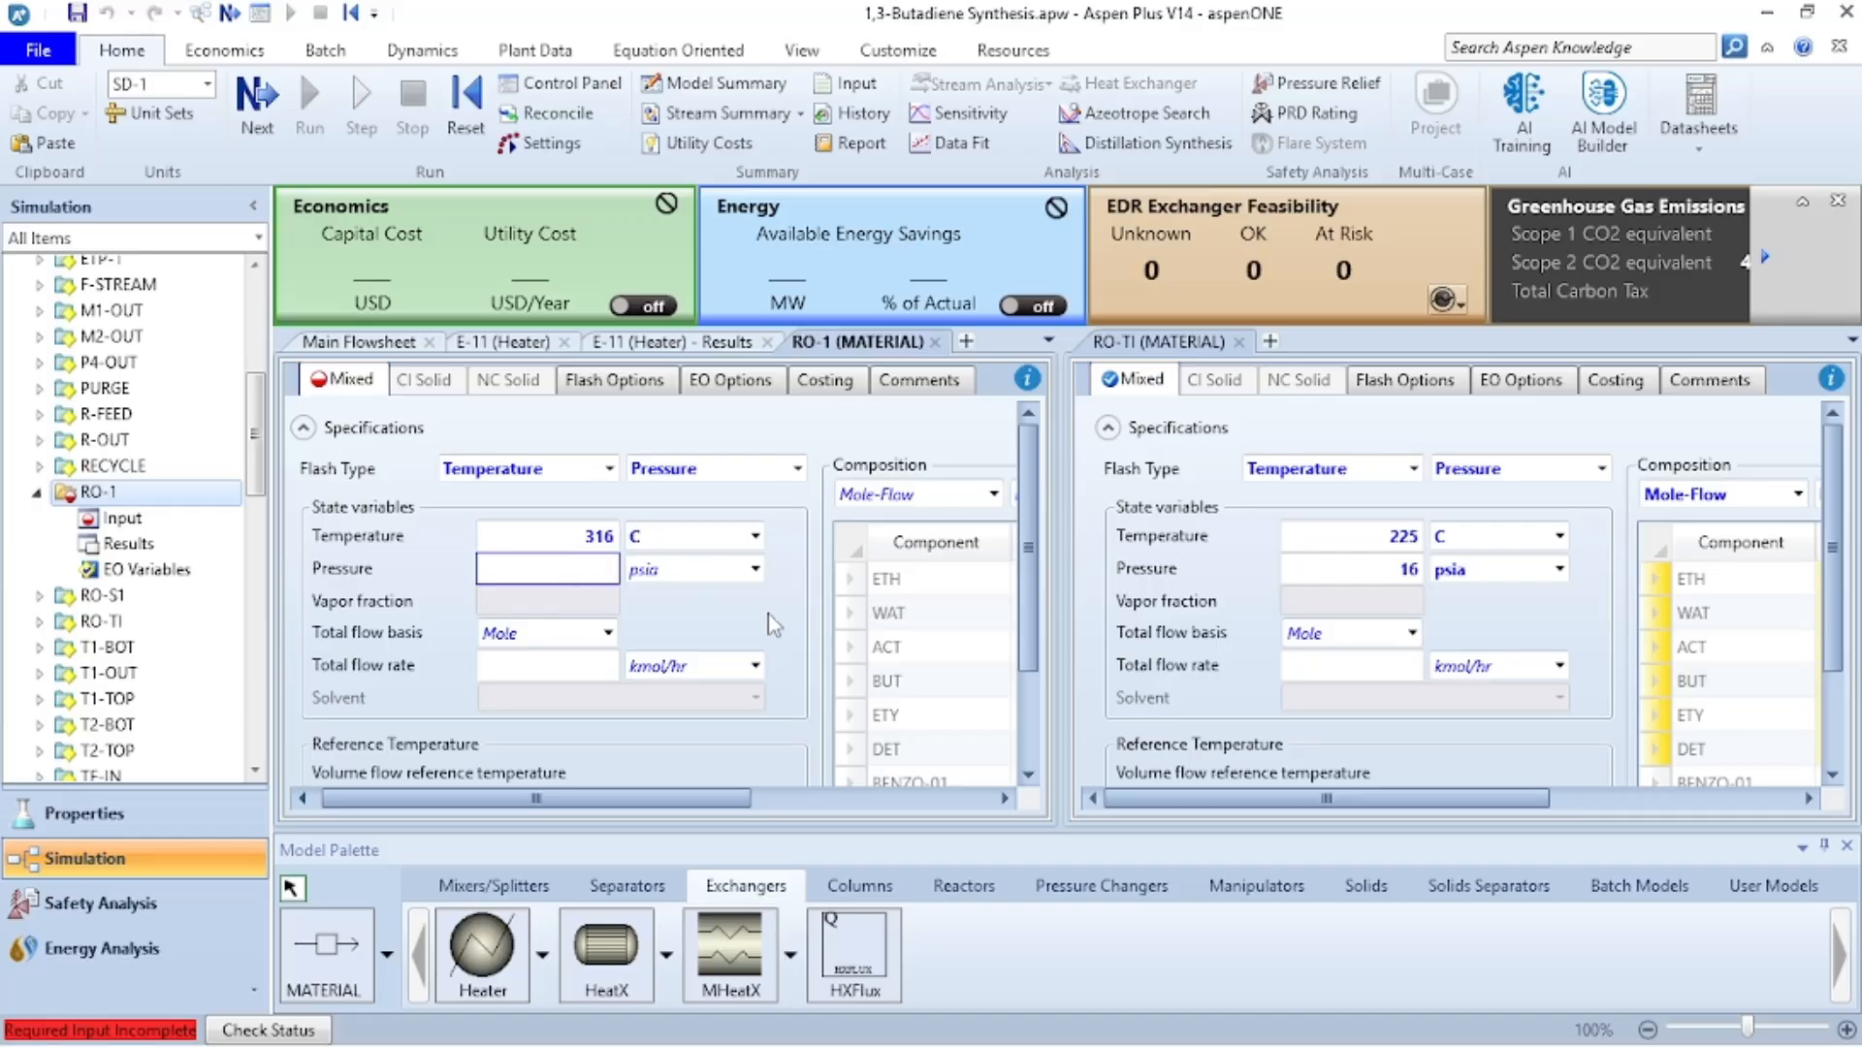
type("22")
left_click(768, 613)
- Copy the mole flows of ETH through DET from RO-TI into the composition of RO-1
left_click_drag(716, 797, 925, 798)
left_click_drag(1493, 797, 1716, 797)
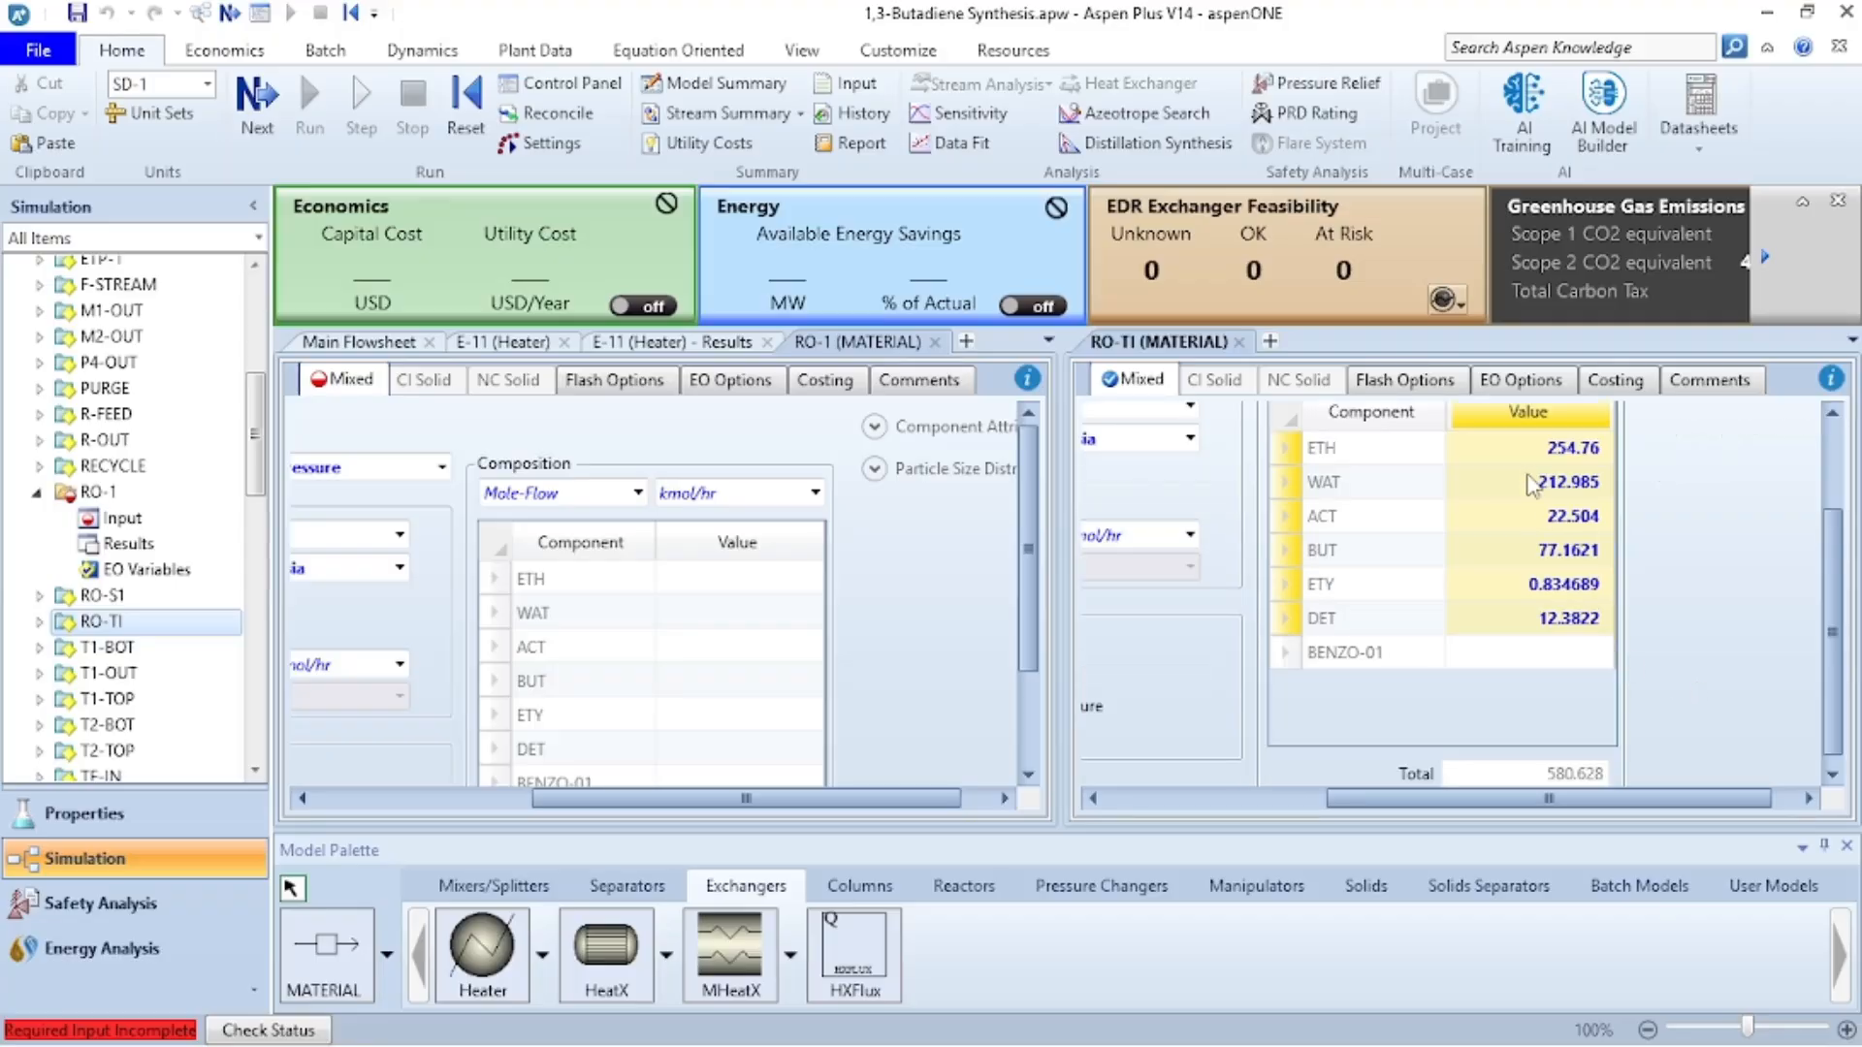
key("Down")
key("shift+Down")
key("shift+Down")
key("shift+Down")
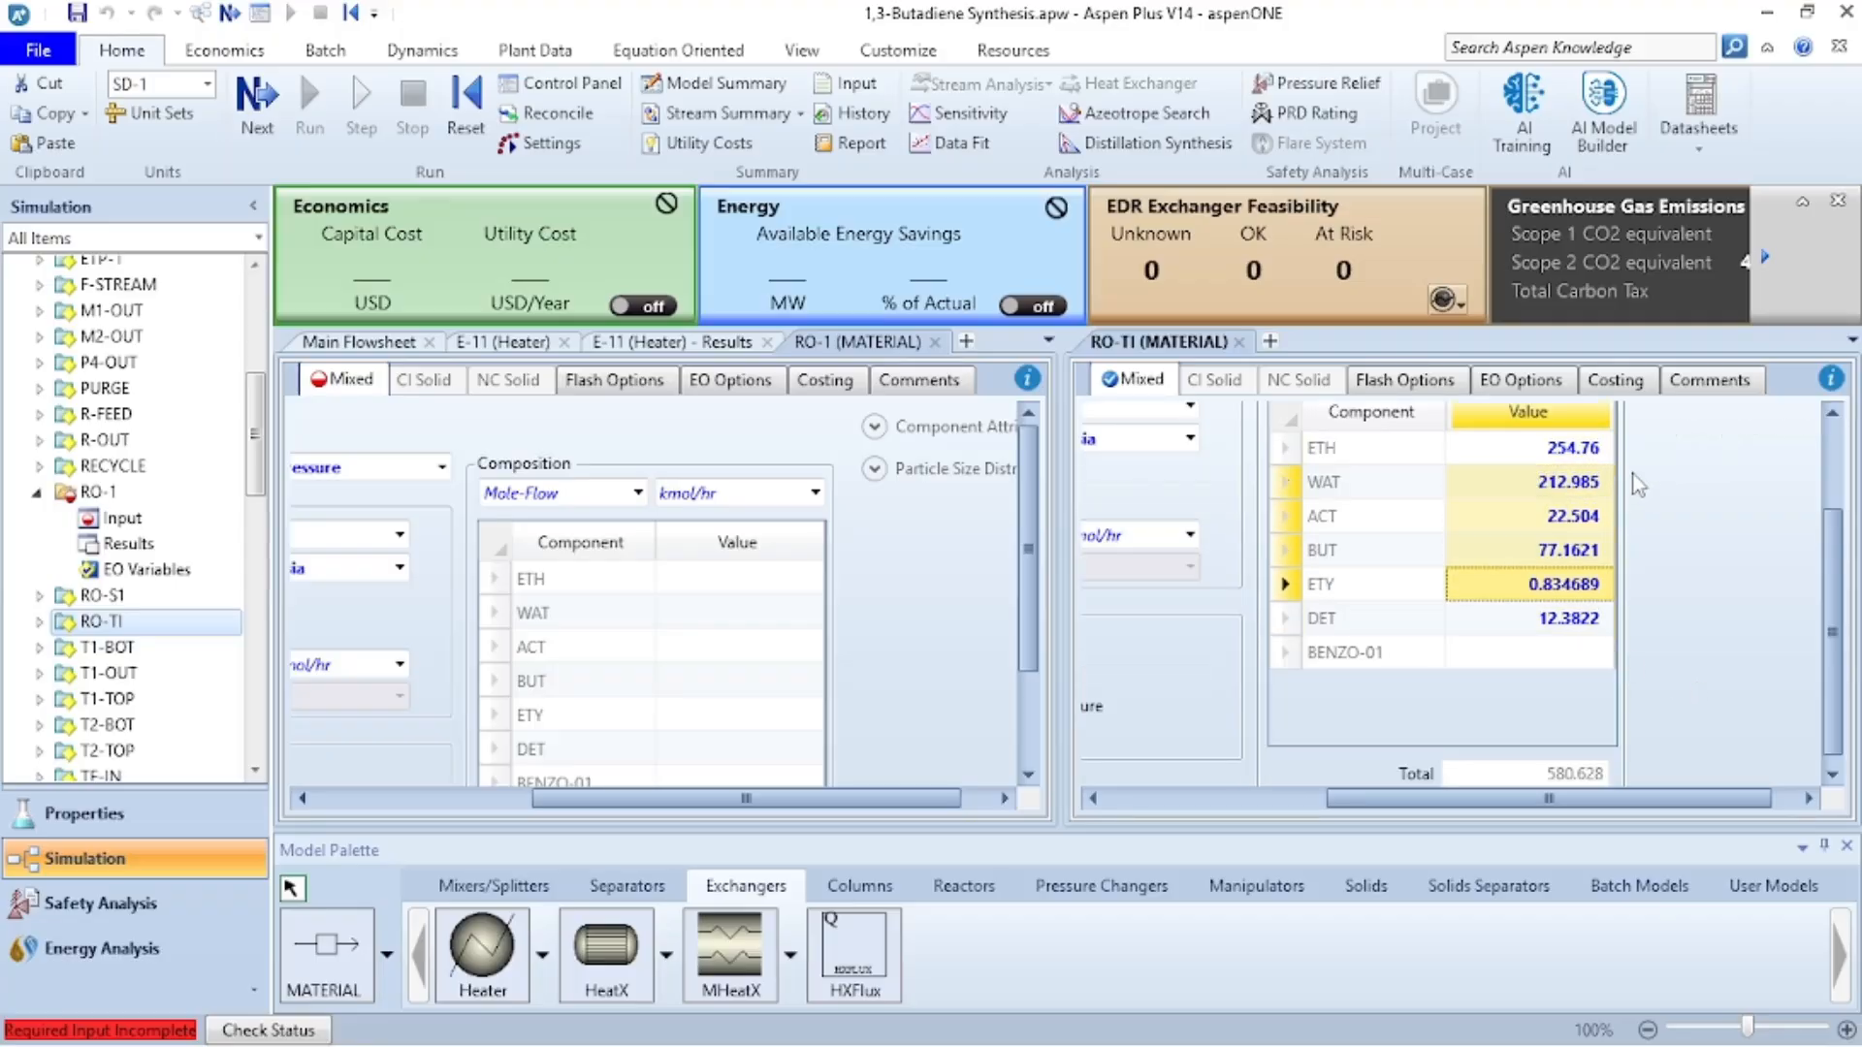
left_click(1573, 454)
left_click(1690, 446)
left_click_drag(1498, 451, 1498, 485)
left_click(1469, 452)
key("shift+Down")
key("shift+Down")
key("shift+Down")
key("shift+Down")
key("shift+Down")
key("ctrl+c")
left_click(679, 579)
key("ctrl+v")
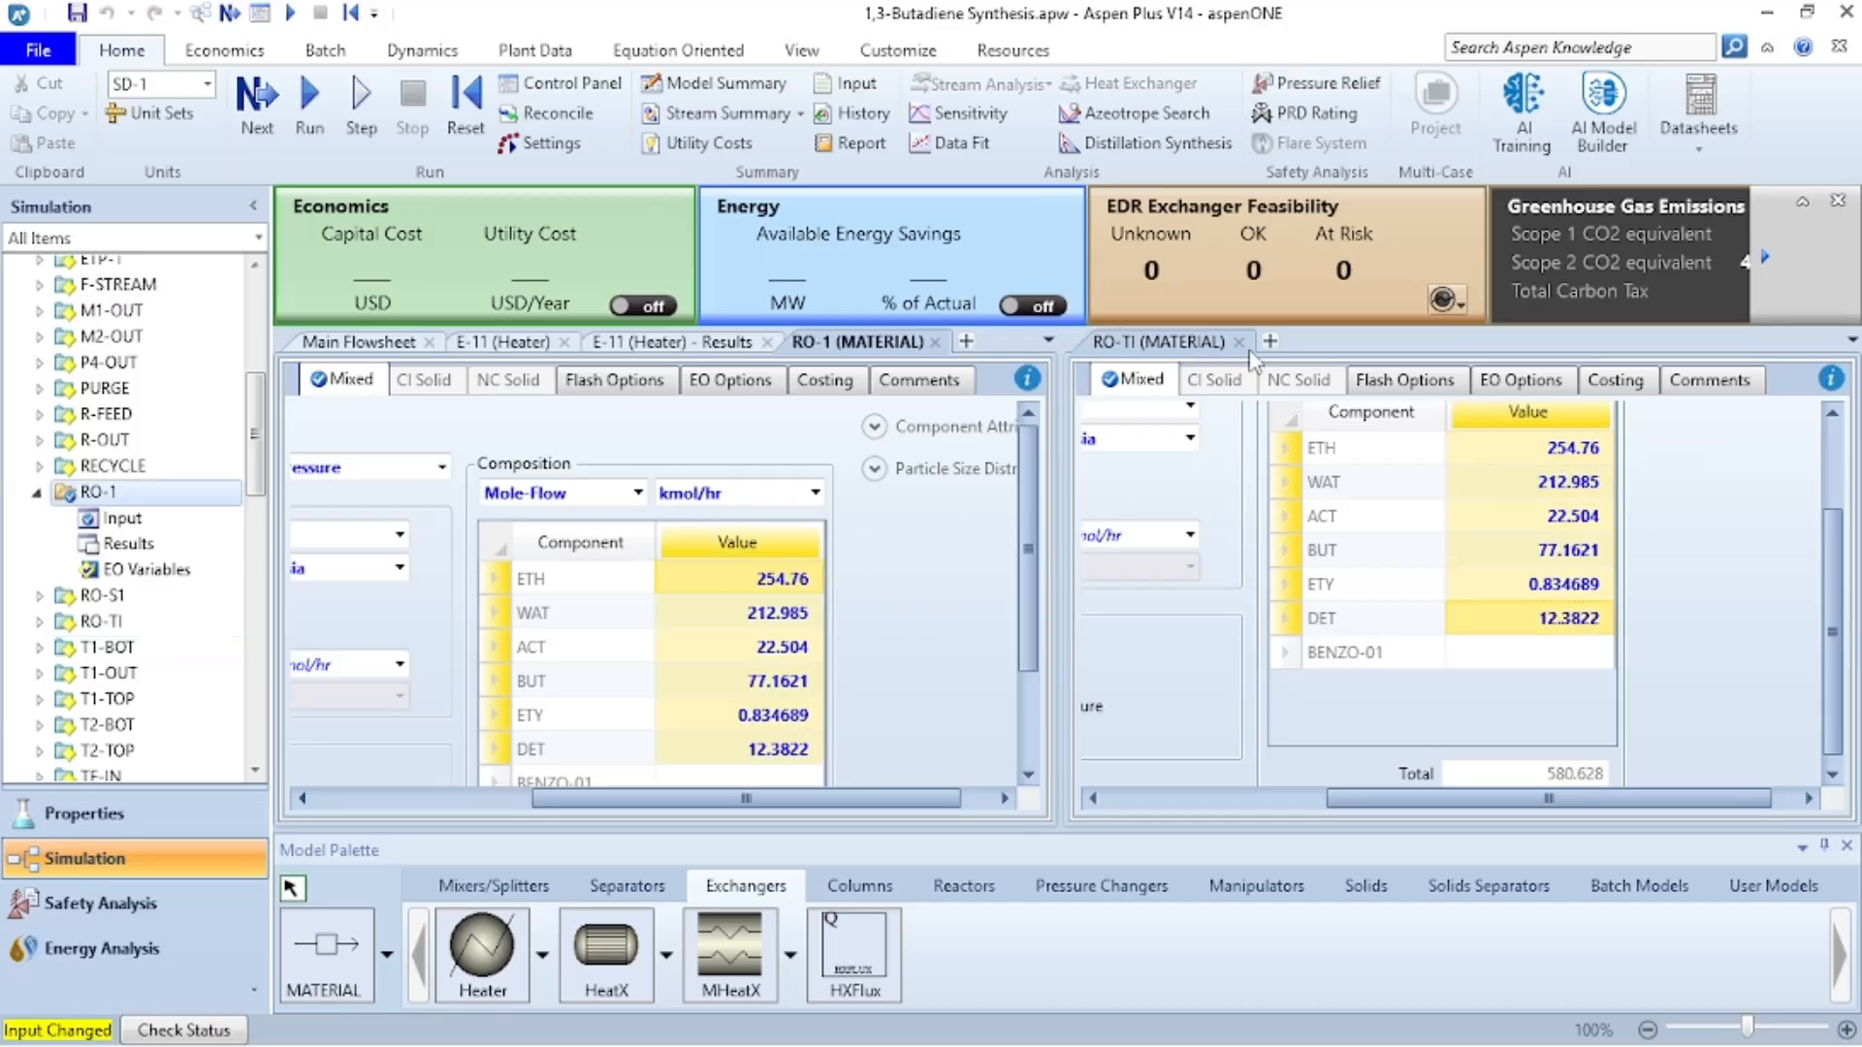
- Close the RO-TI form, run the simulation from the main flowsheet, and move stream RO-1 slightly lower
left_click(1238, 342)
left_click(201, 13)
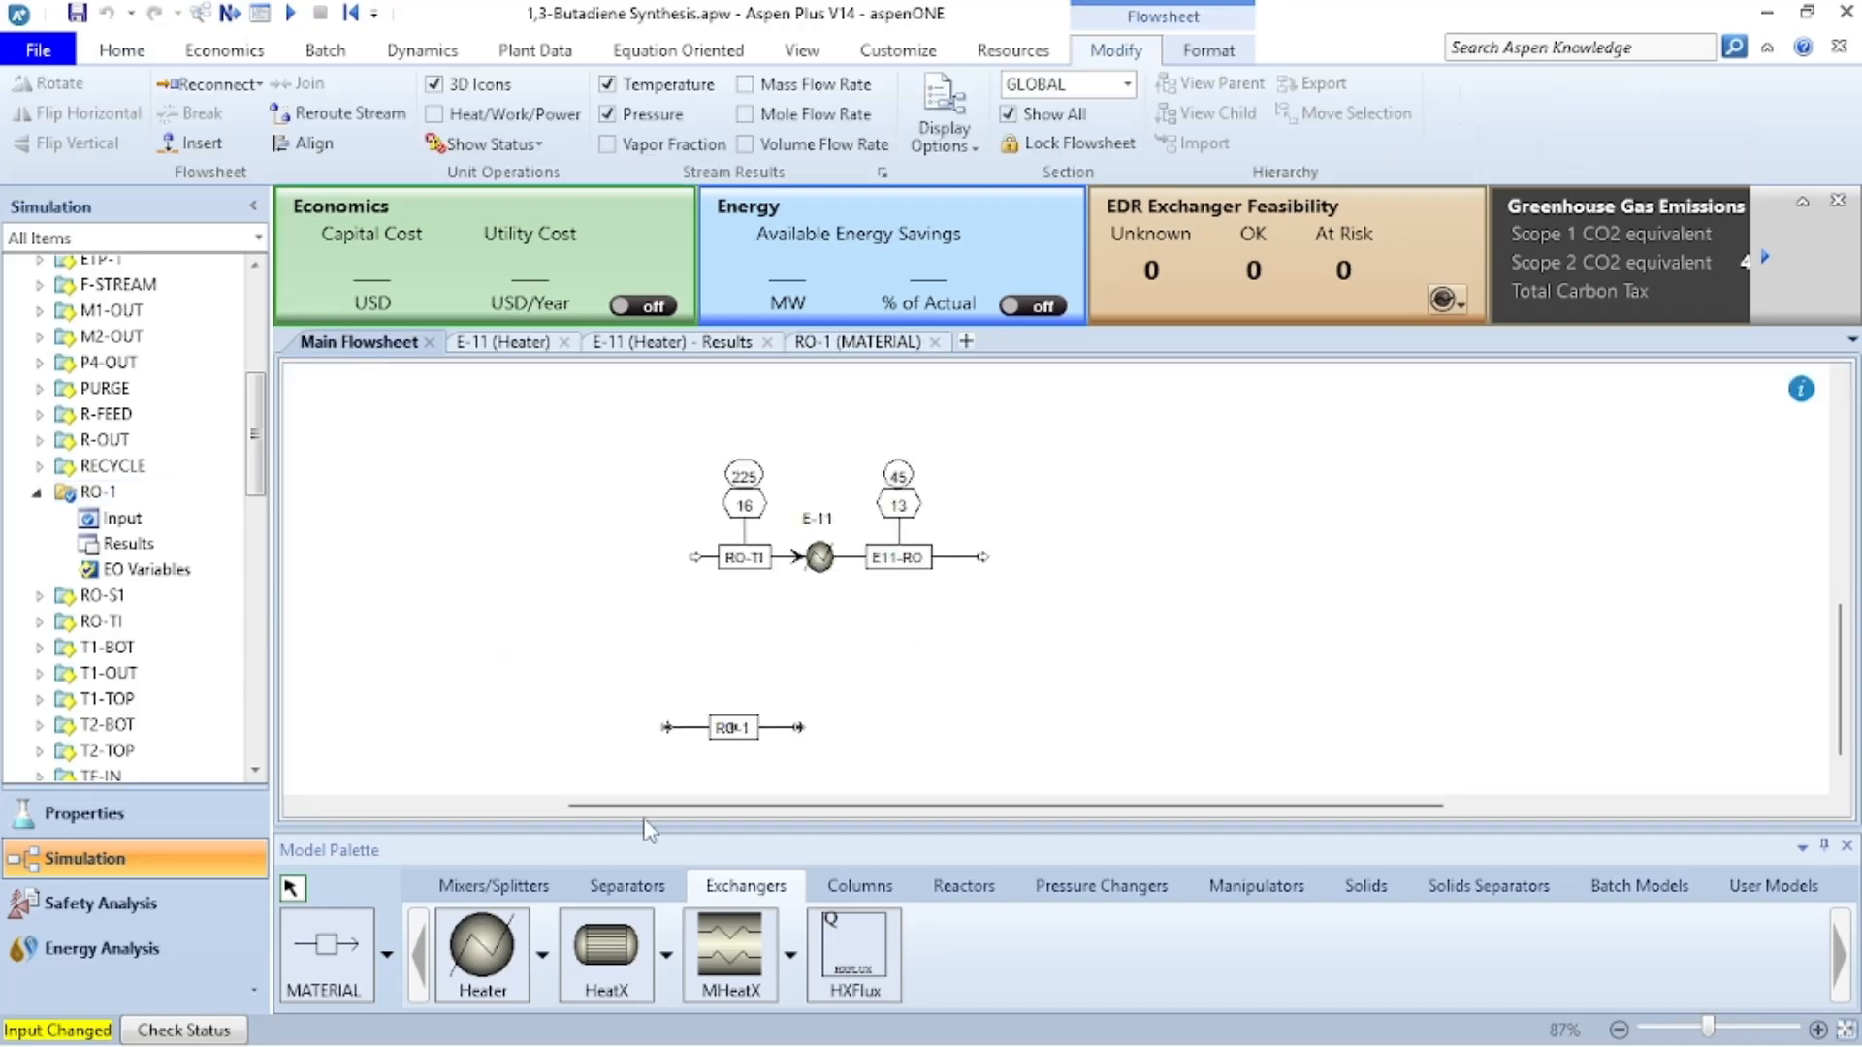
left_click(290, 13)
left_click_drag(733, 727, 729, 769)
scroll(908, 696, "down", 1)
left_click_drag(1839, 679, 1840, 694)
- Draw another free material stream just above RO-1 and name it PS-1
left_click(327, 955)
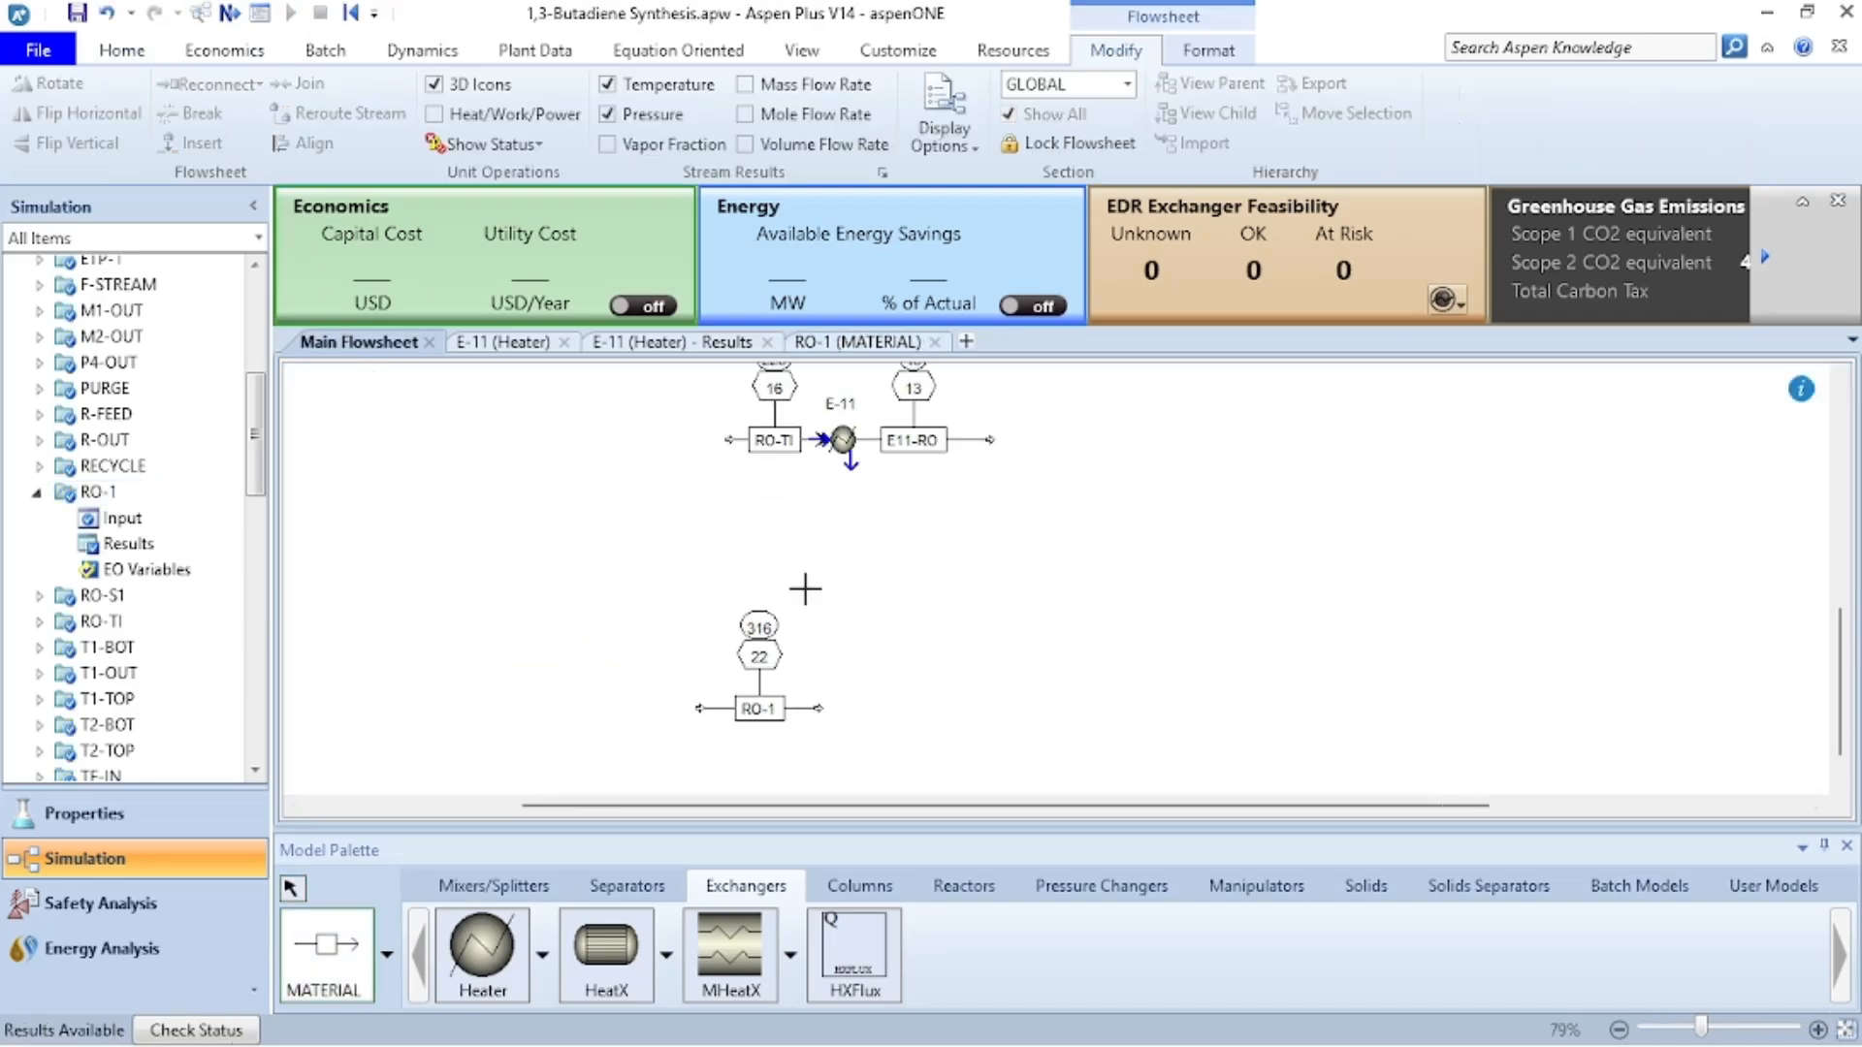
left_click(716, 594)
left_click(869, 595)
double_click(802, 593)
type("PS-")
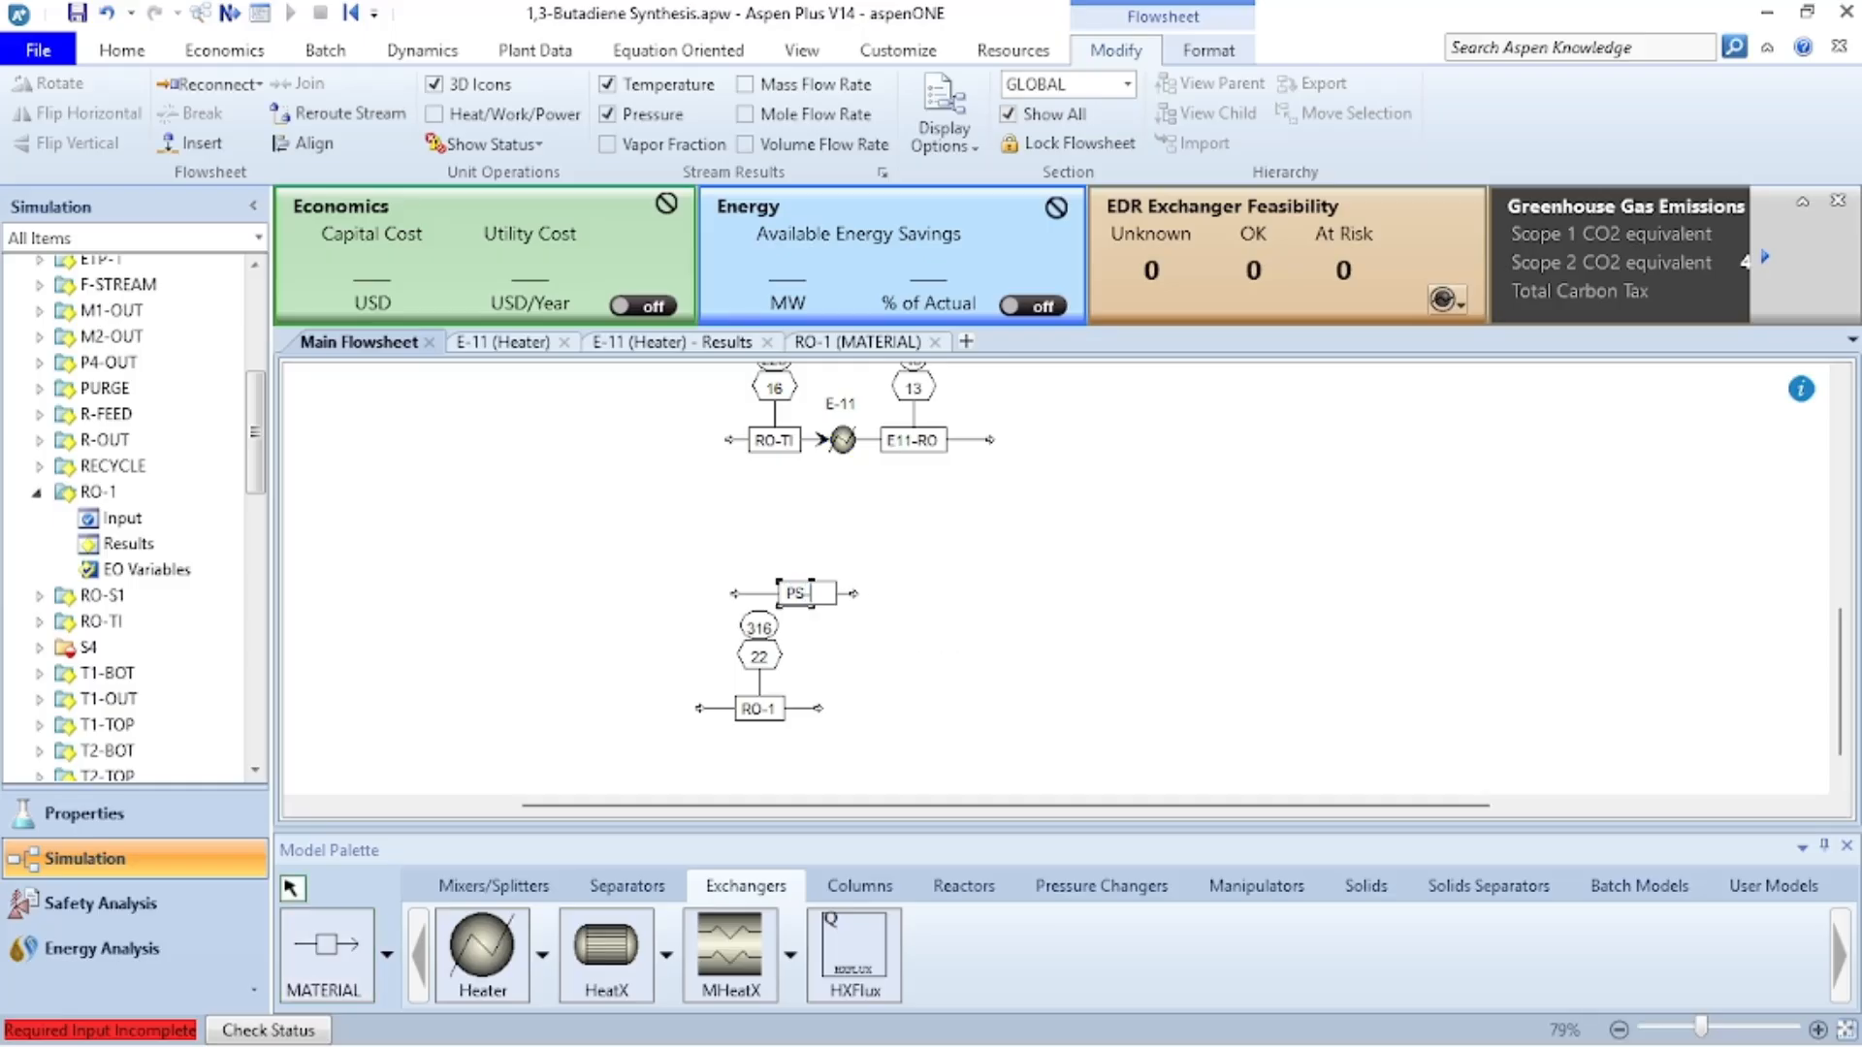
left_click(983, 653)
- Place the PS-1 input form beside the flowsheet and open the results of stream M2-OUT
double_click(751, 604)
left_click_drag(1030, 345, 1810, 584)
left_click(951, 622)
scroll(951, 622, "up", 8)
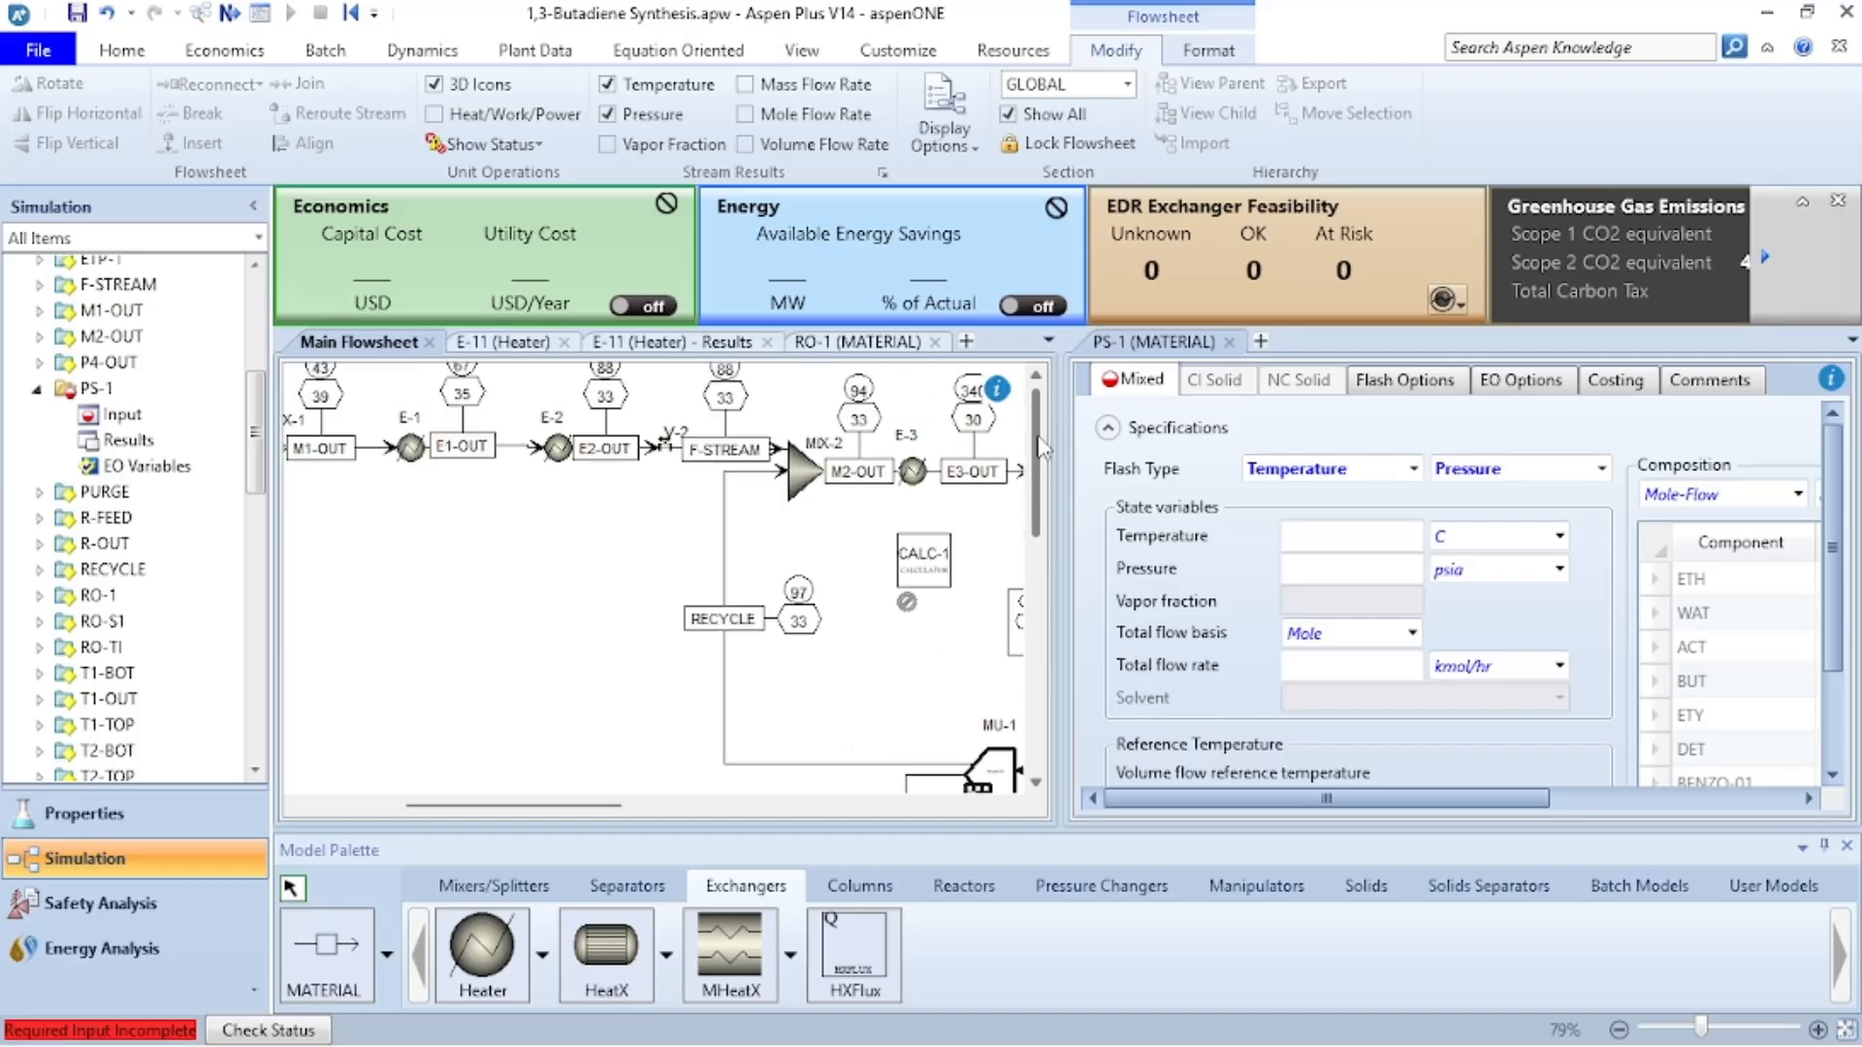
right_click(885, 456)
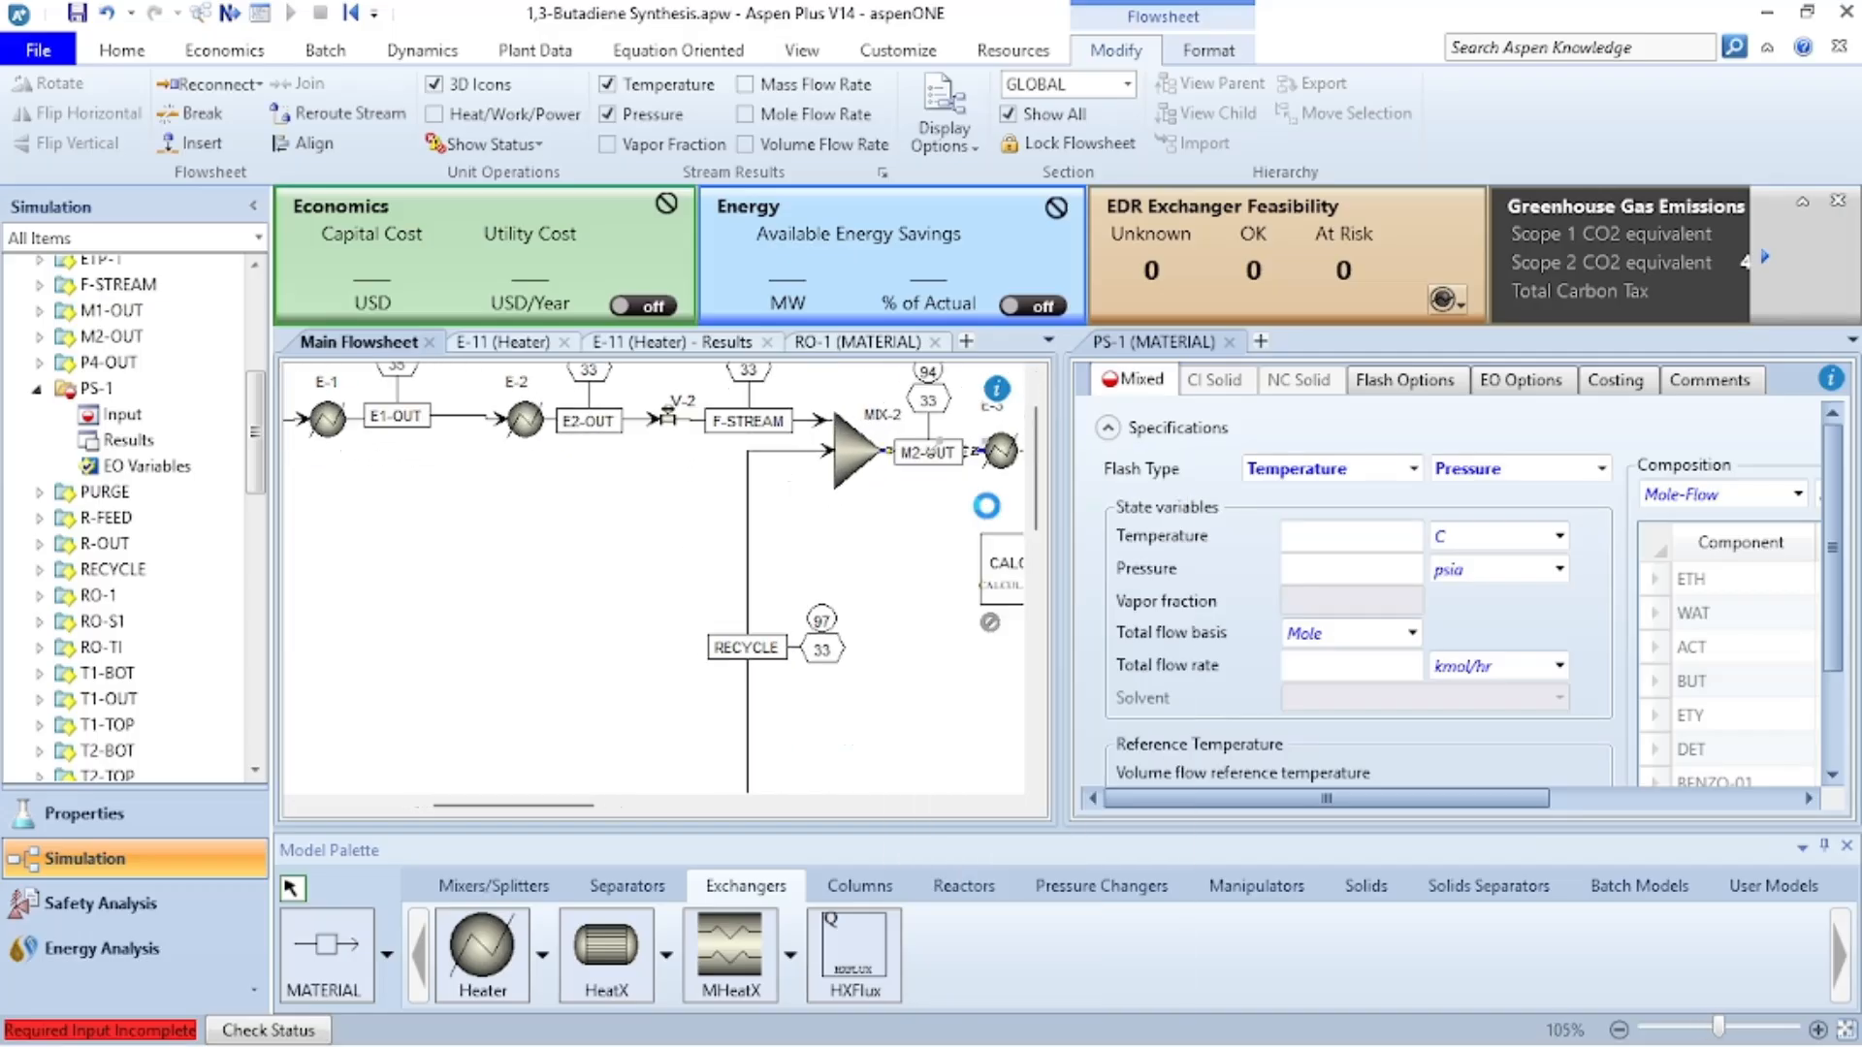
left_click(955, 492)
scroll(866, 574, "down", 3)
- Set the temperature of stream PS-1 to 94 C and its pressure to 33 psia
left_click(1338, 535)
type("94")
left_click(1338, 572)
type("33")
key("Return")
- Copy the mole flows of ETH through DET from the M2-OUT results into the composition of PS-1
scroll(994, 609, "down", 4)
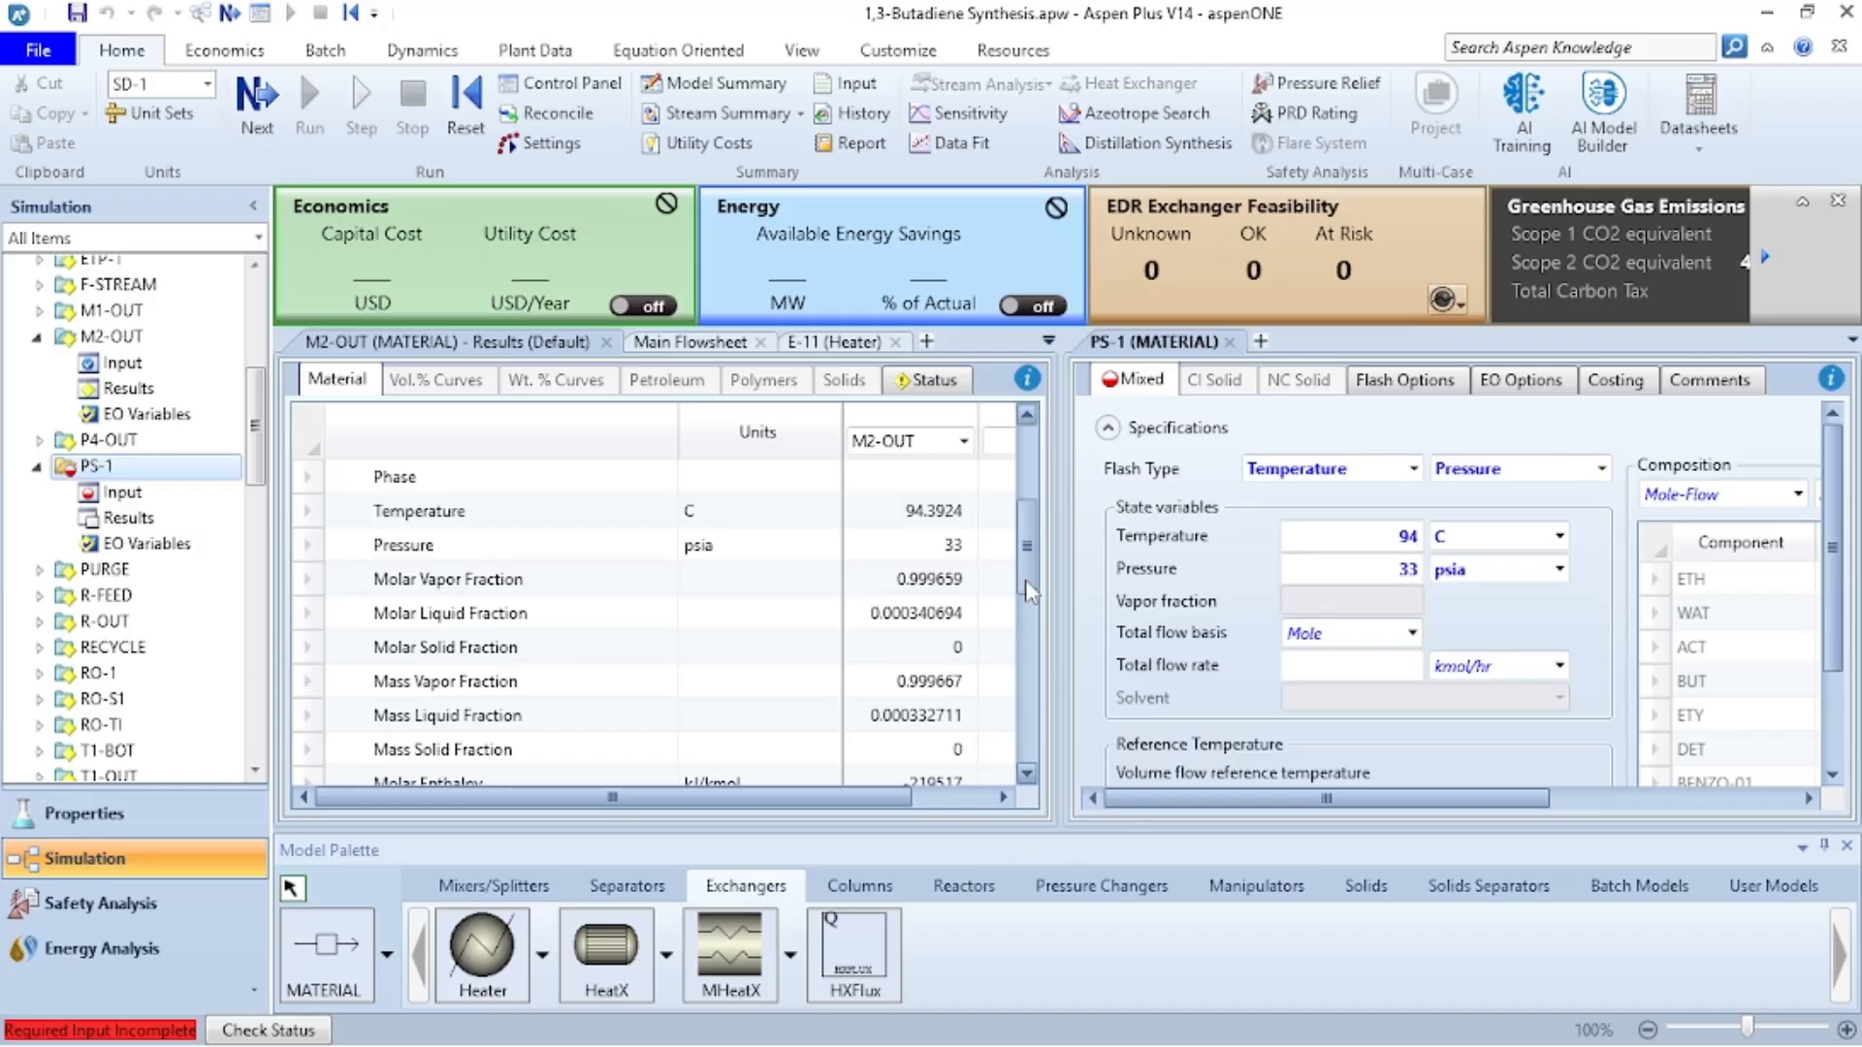
scroll(989, 598, "down", 3)
left_click(362, 545)
scroll(694, 642, "down", 2)
left_click_drag(884, 520, 888, 681)
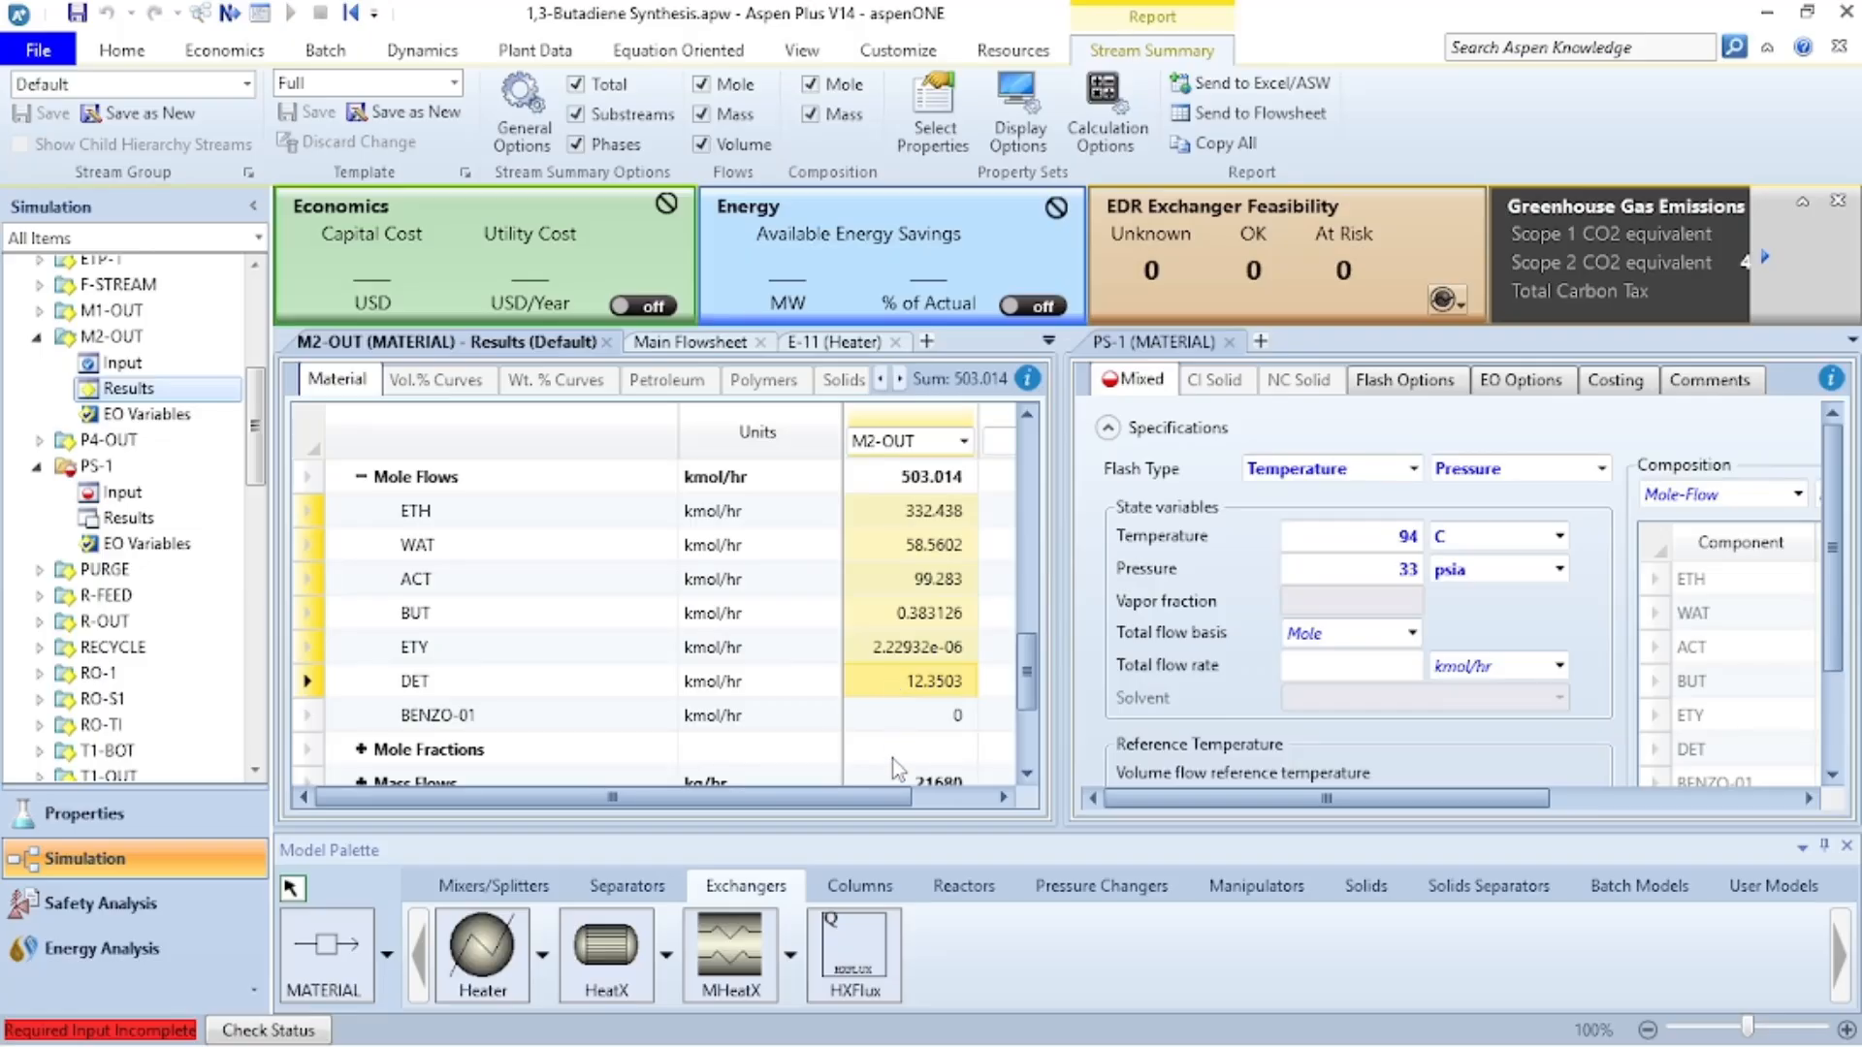
left_click_drag(885, 799, 958, 787)
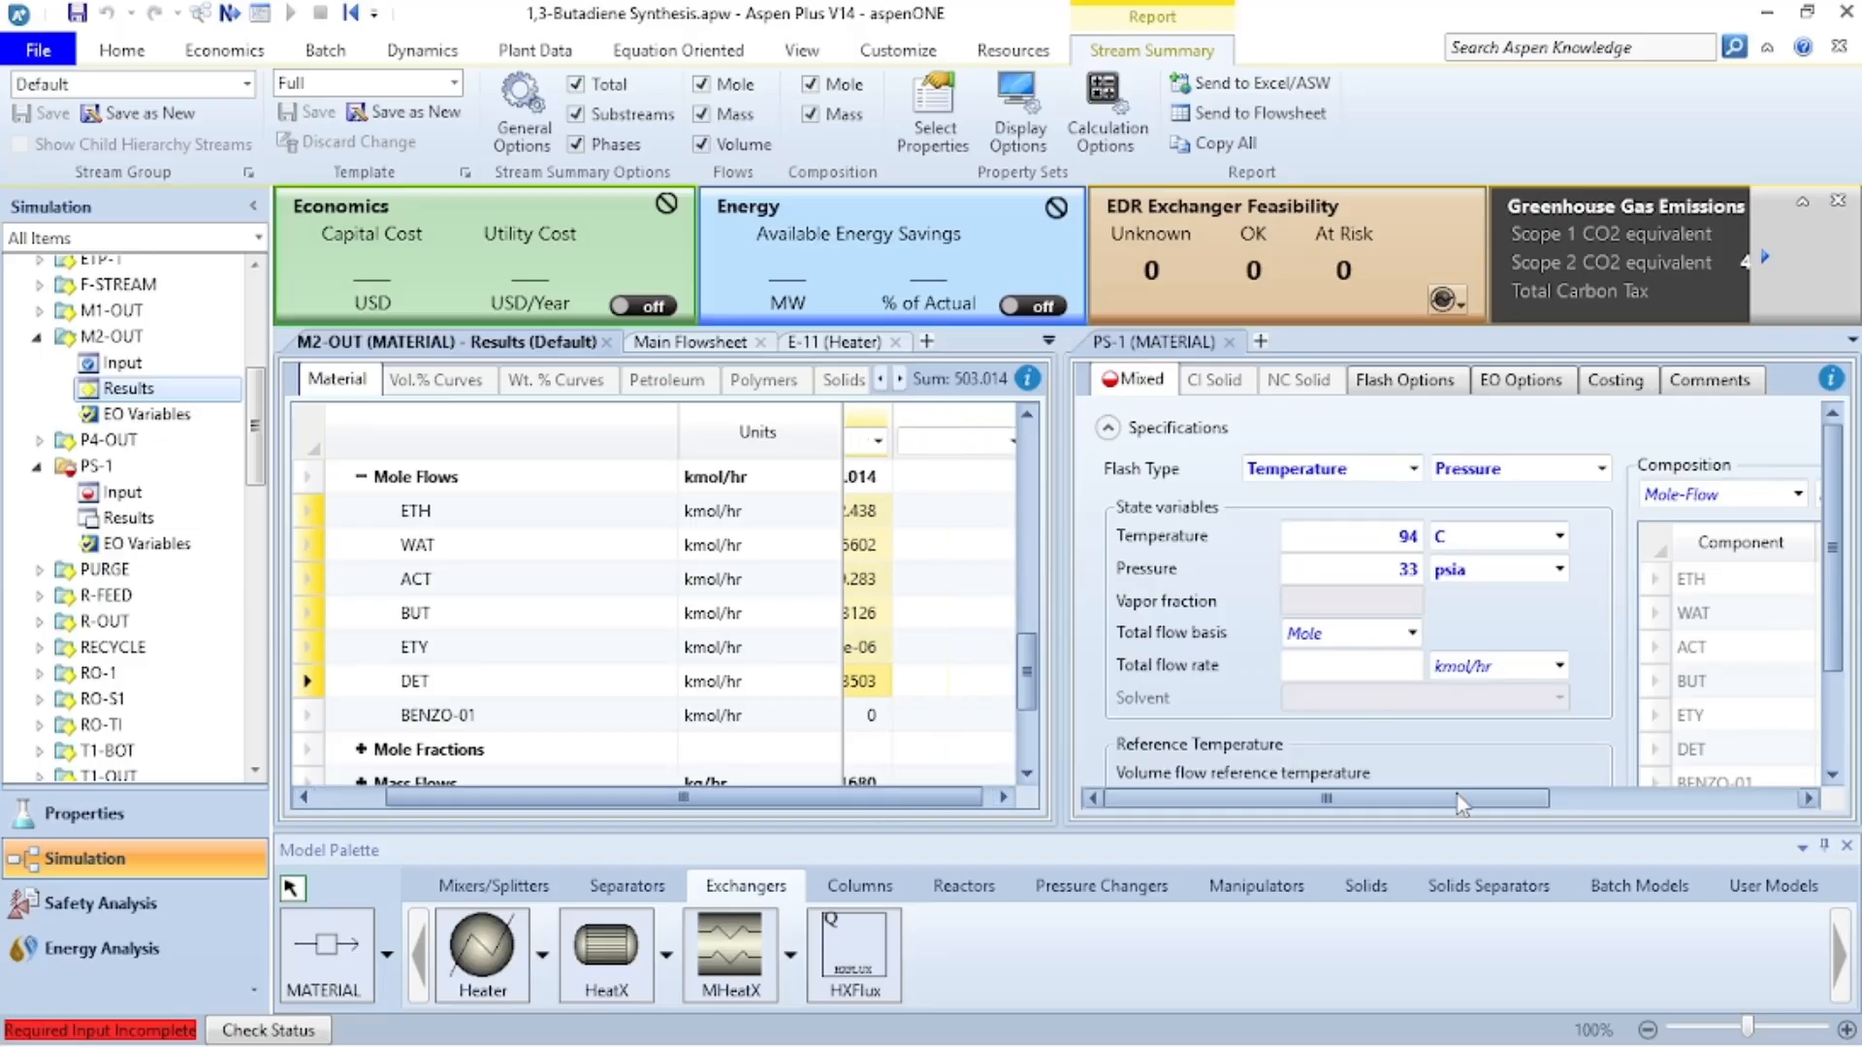
left_click_drag(1464, 801, 1593, 801)
left_click(1638, 580)
key("ctrl+v")
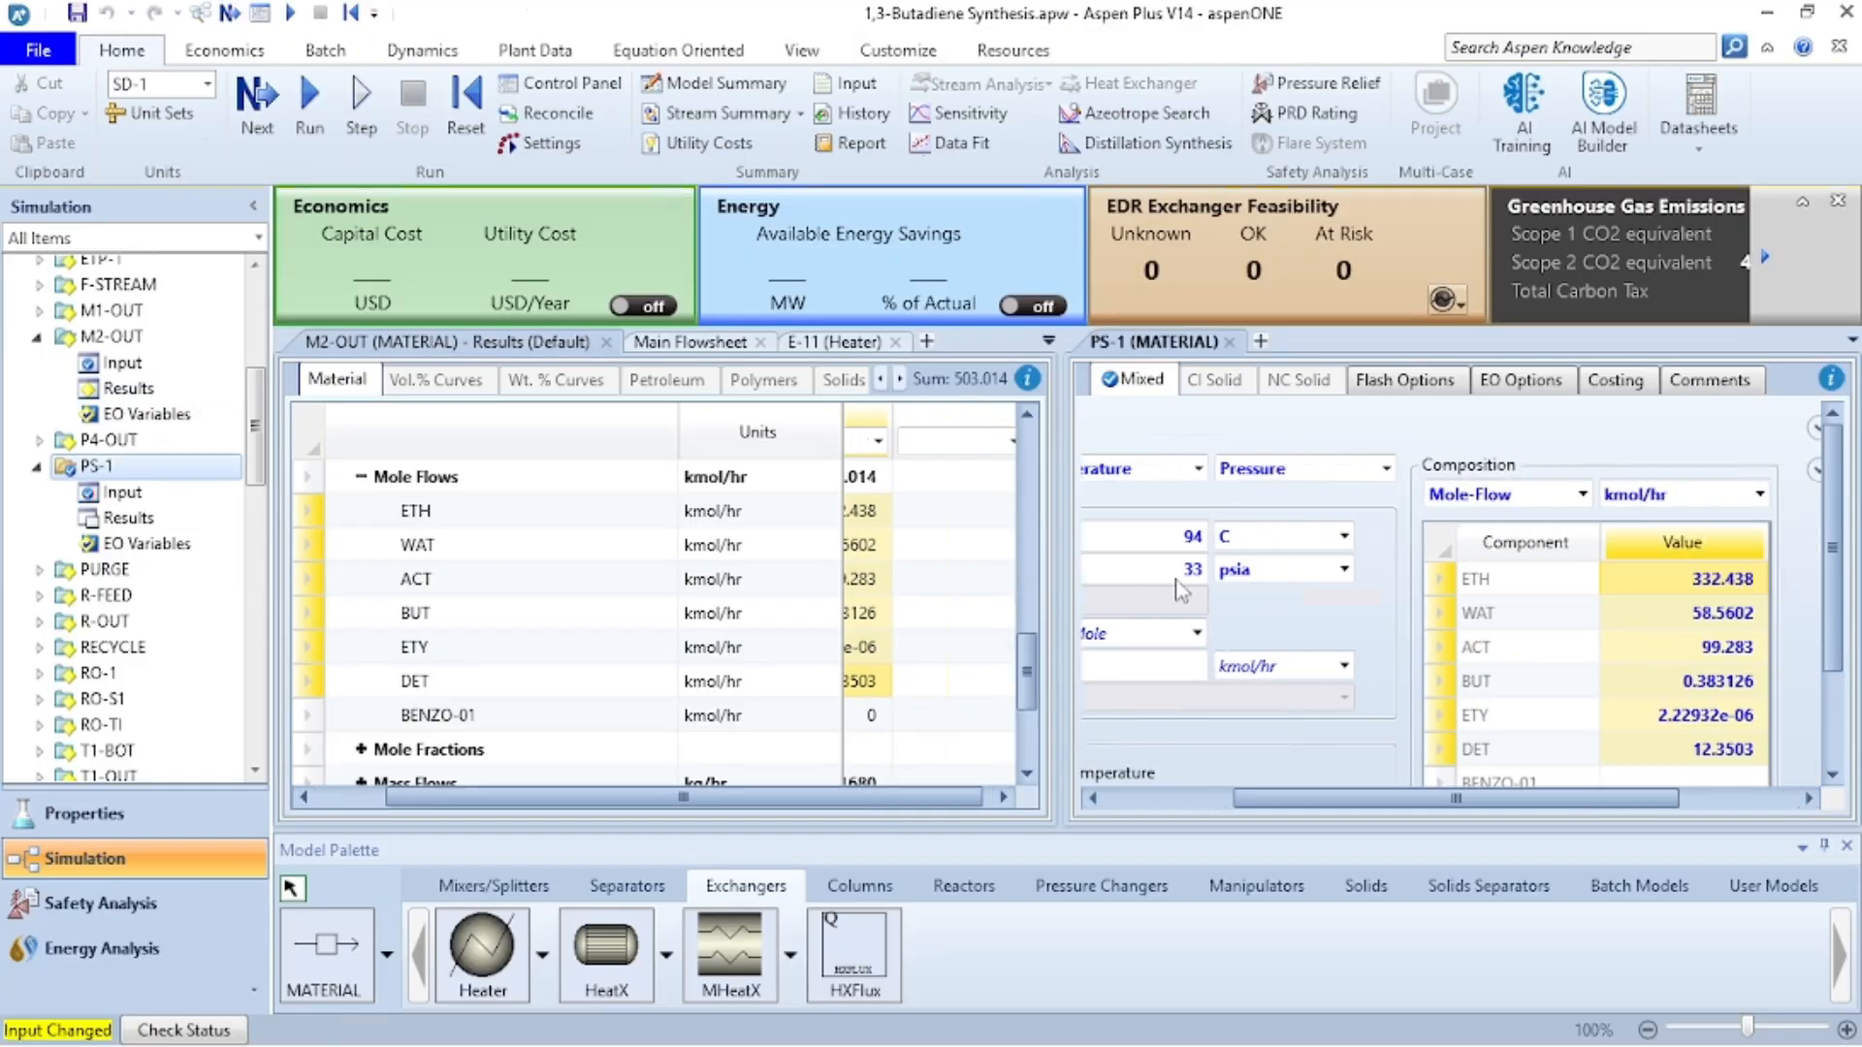
- Change the pressure of stream PS-1 to 36 psia
left_click(1195, 572)
left_click_drag(1212, 572, 1163, 565)
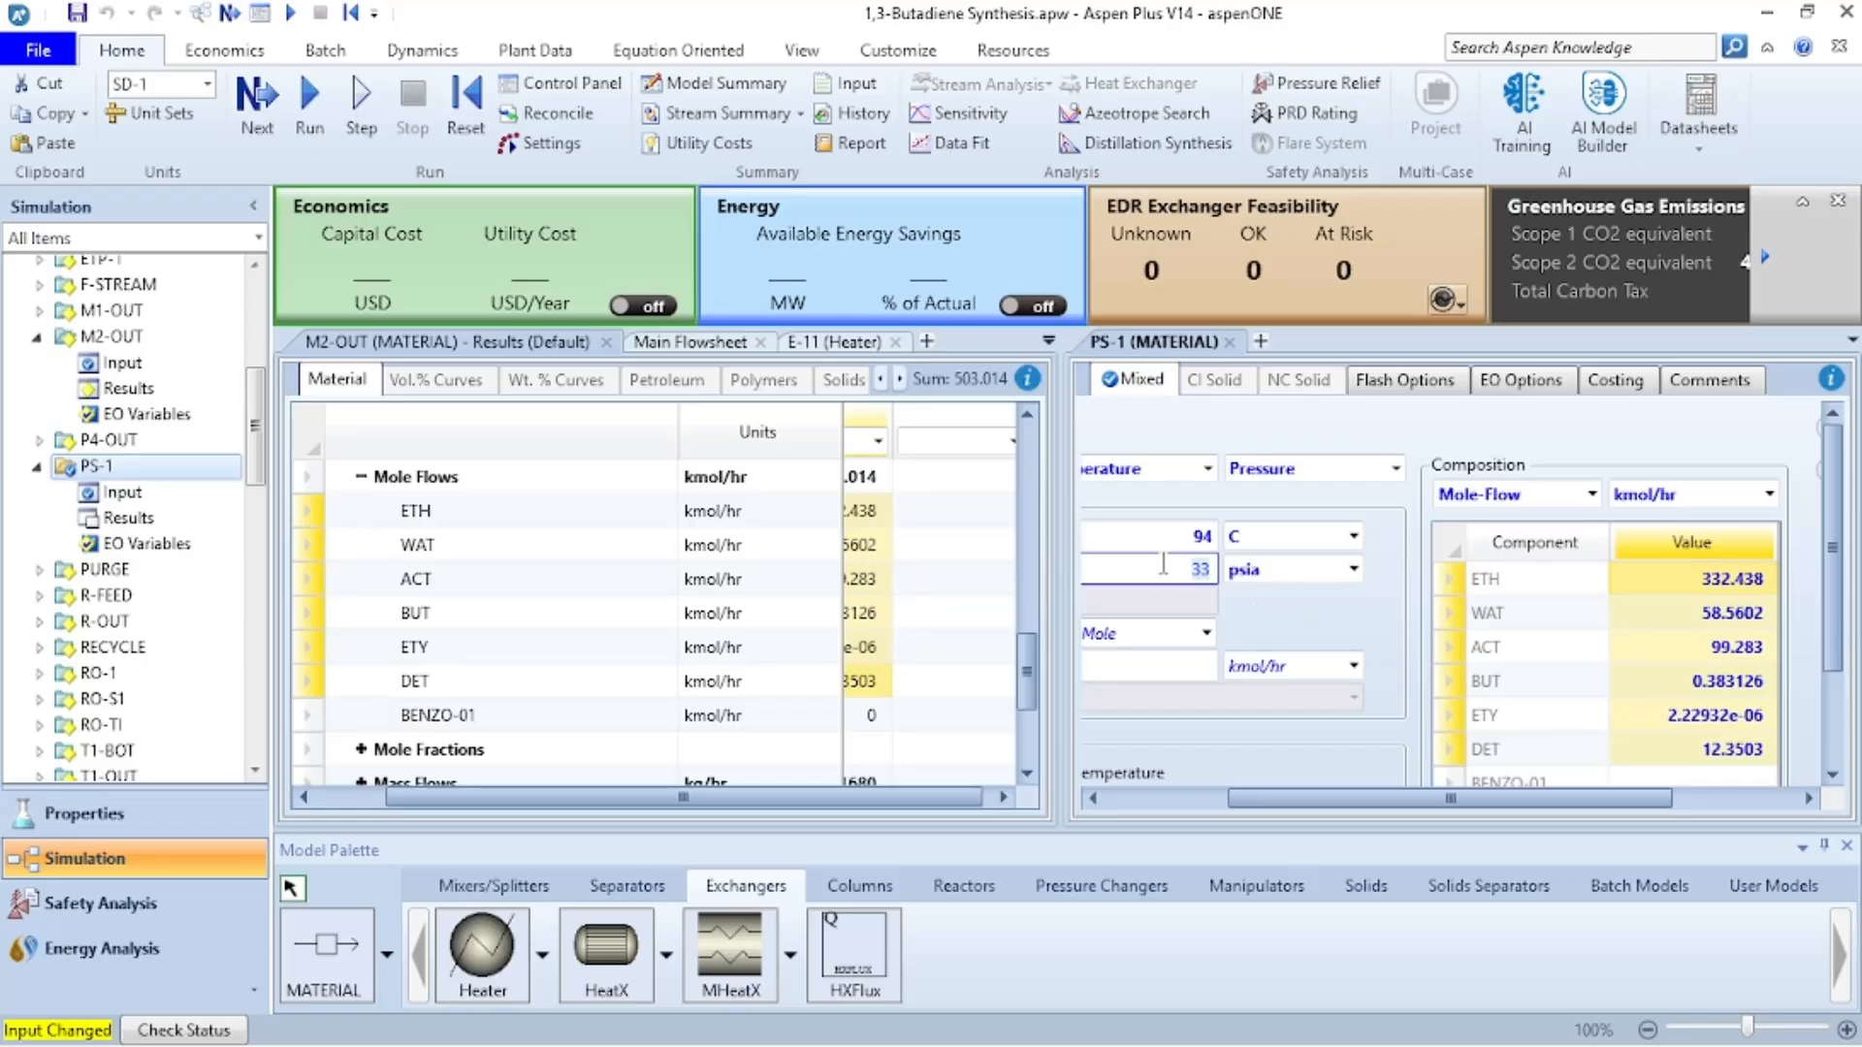
type("36")
left_click(1279, 635)
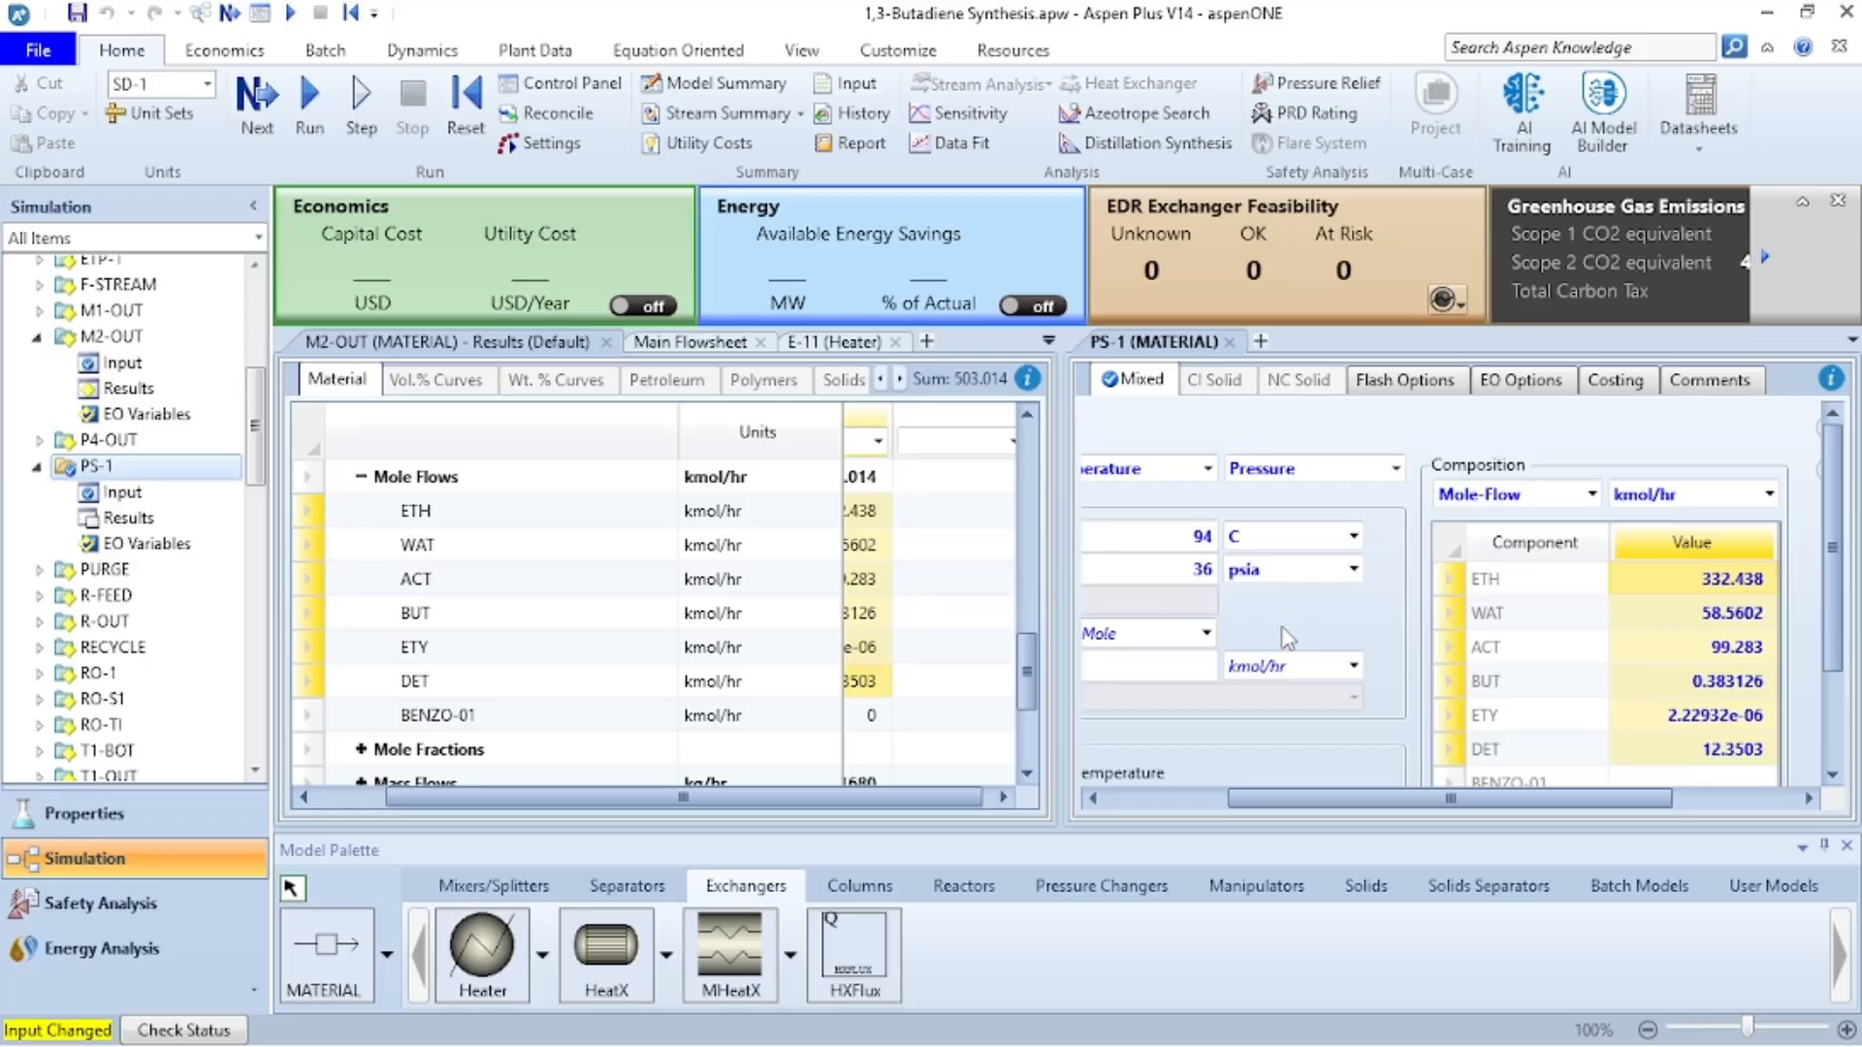
- Close the PS-1 form and place a HeatX block named E-12 beside PS-1 and RO-1 on the main flowsheet
left_click(199, 14)
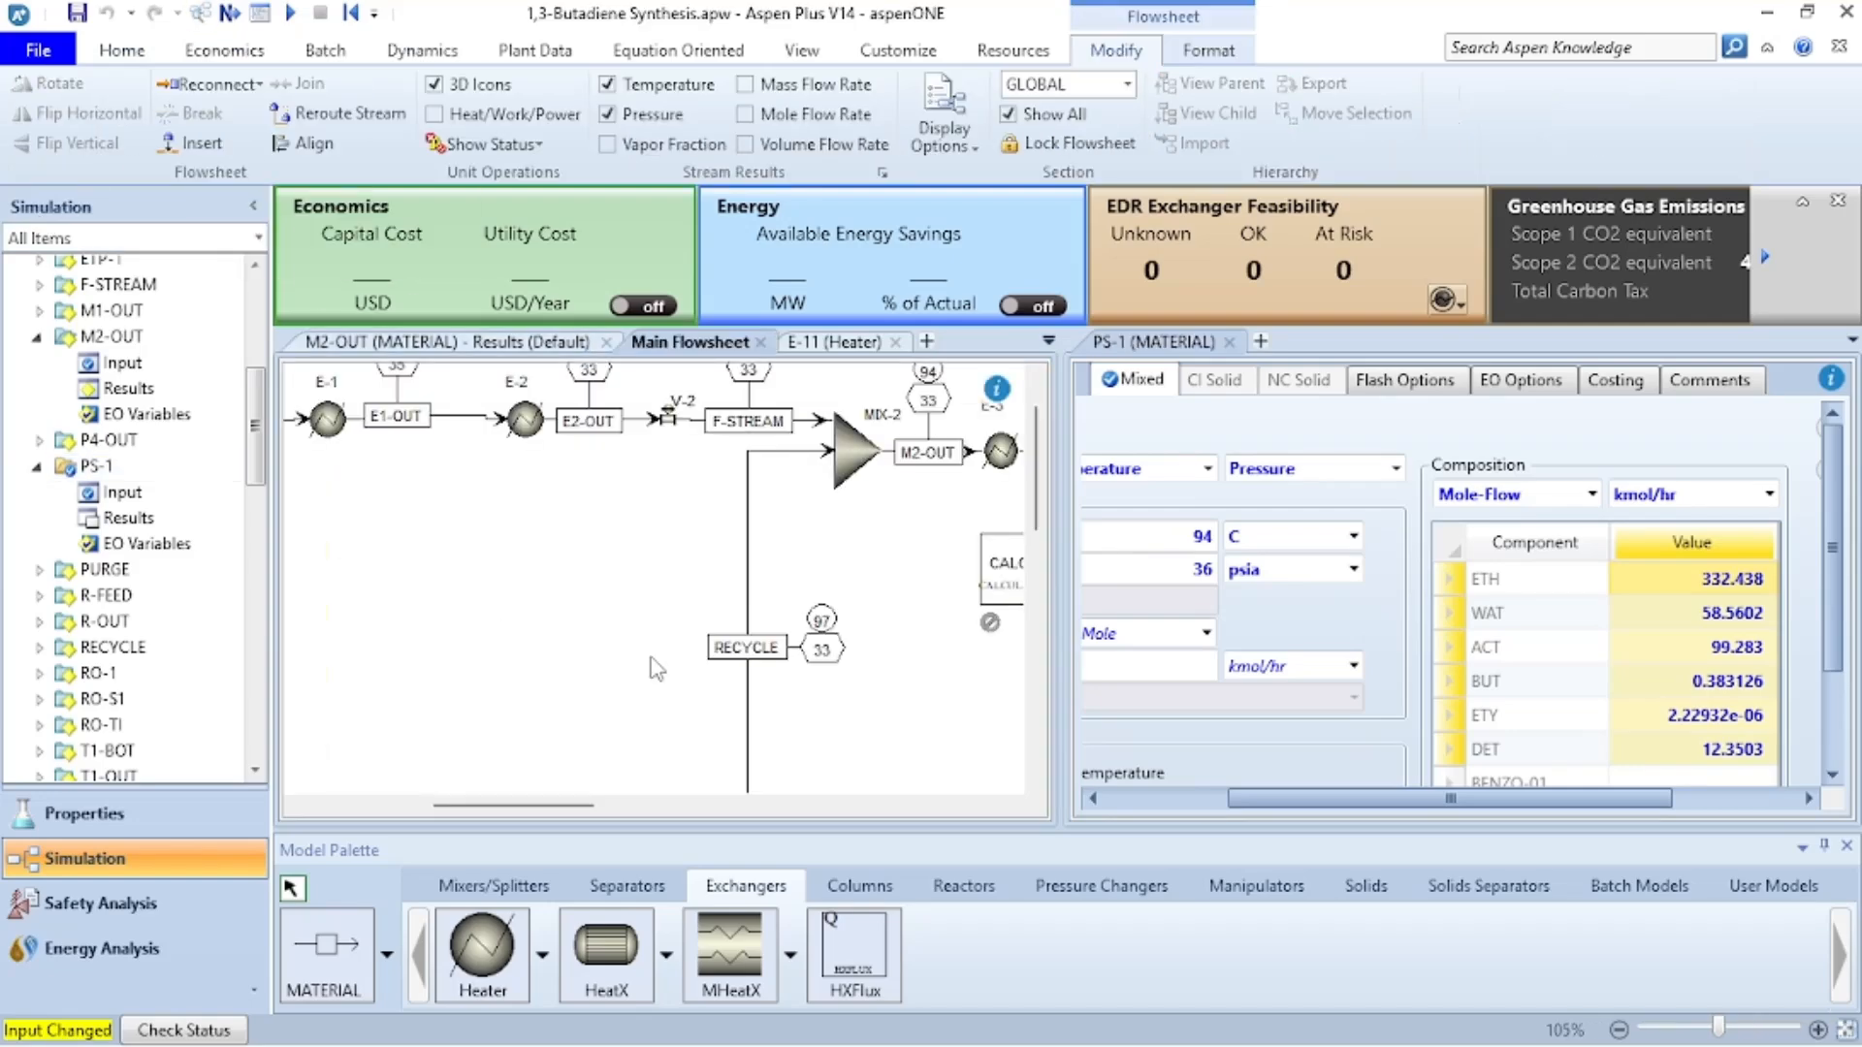
left_click(1229, 343)
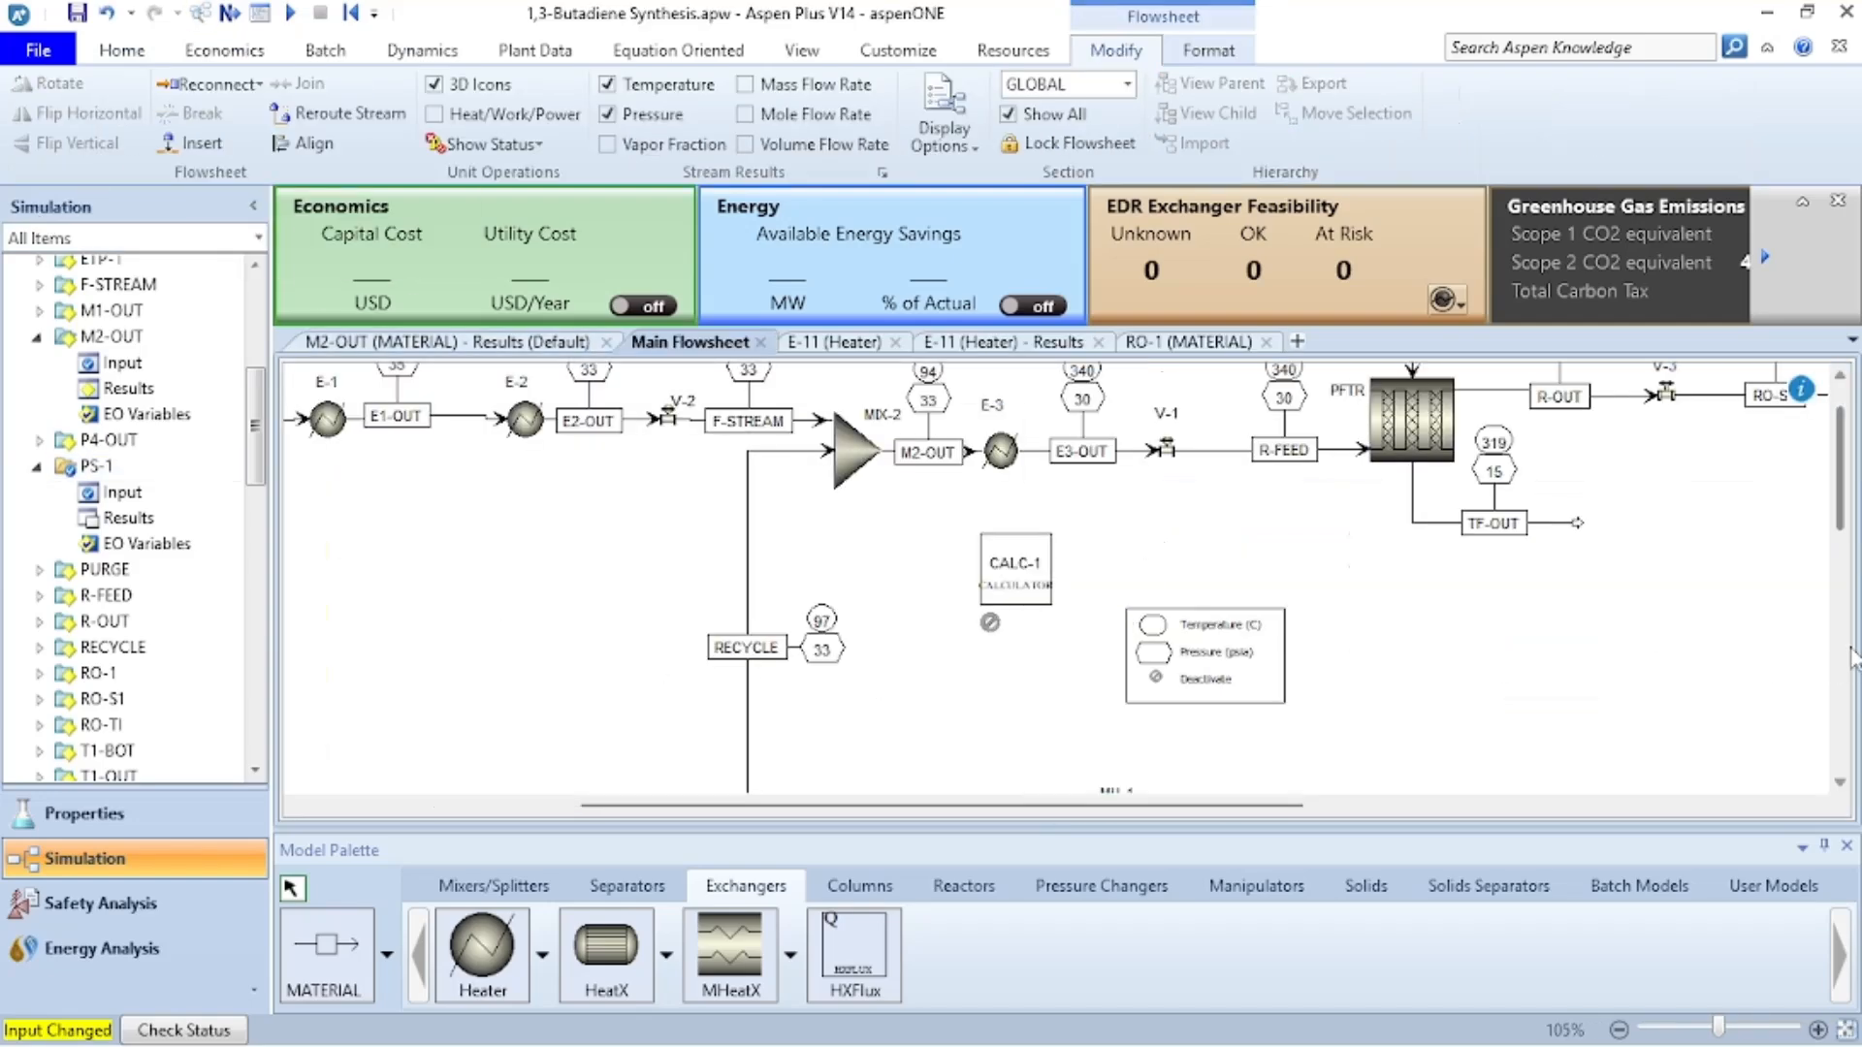
left_click(1843, 684)
left_click_drag(1841, 677, 1840, 774)
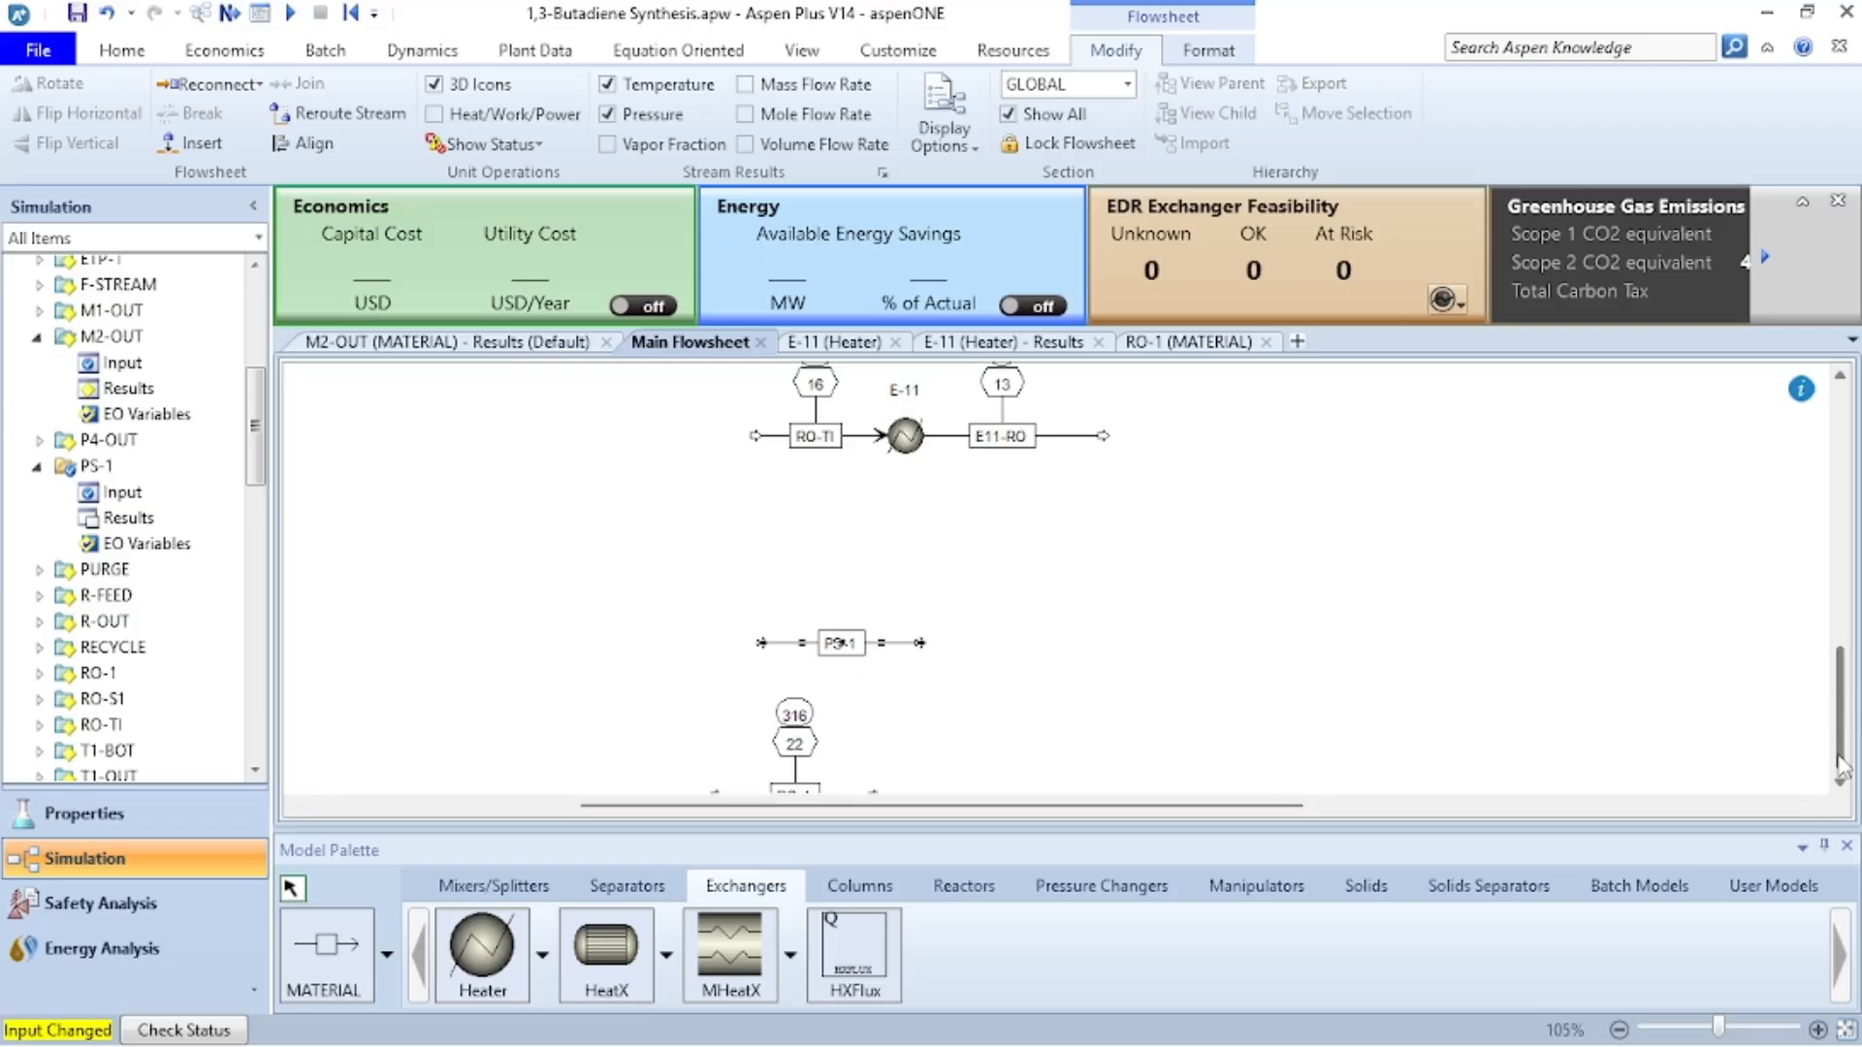
left_click(1841, 786)
left_click(1841, 785)
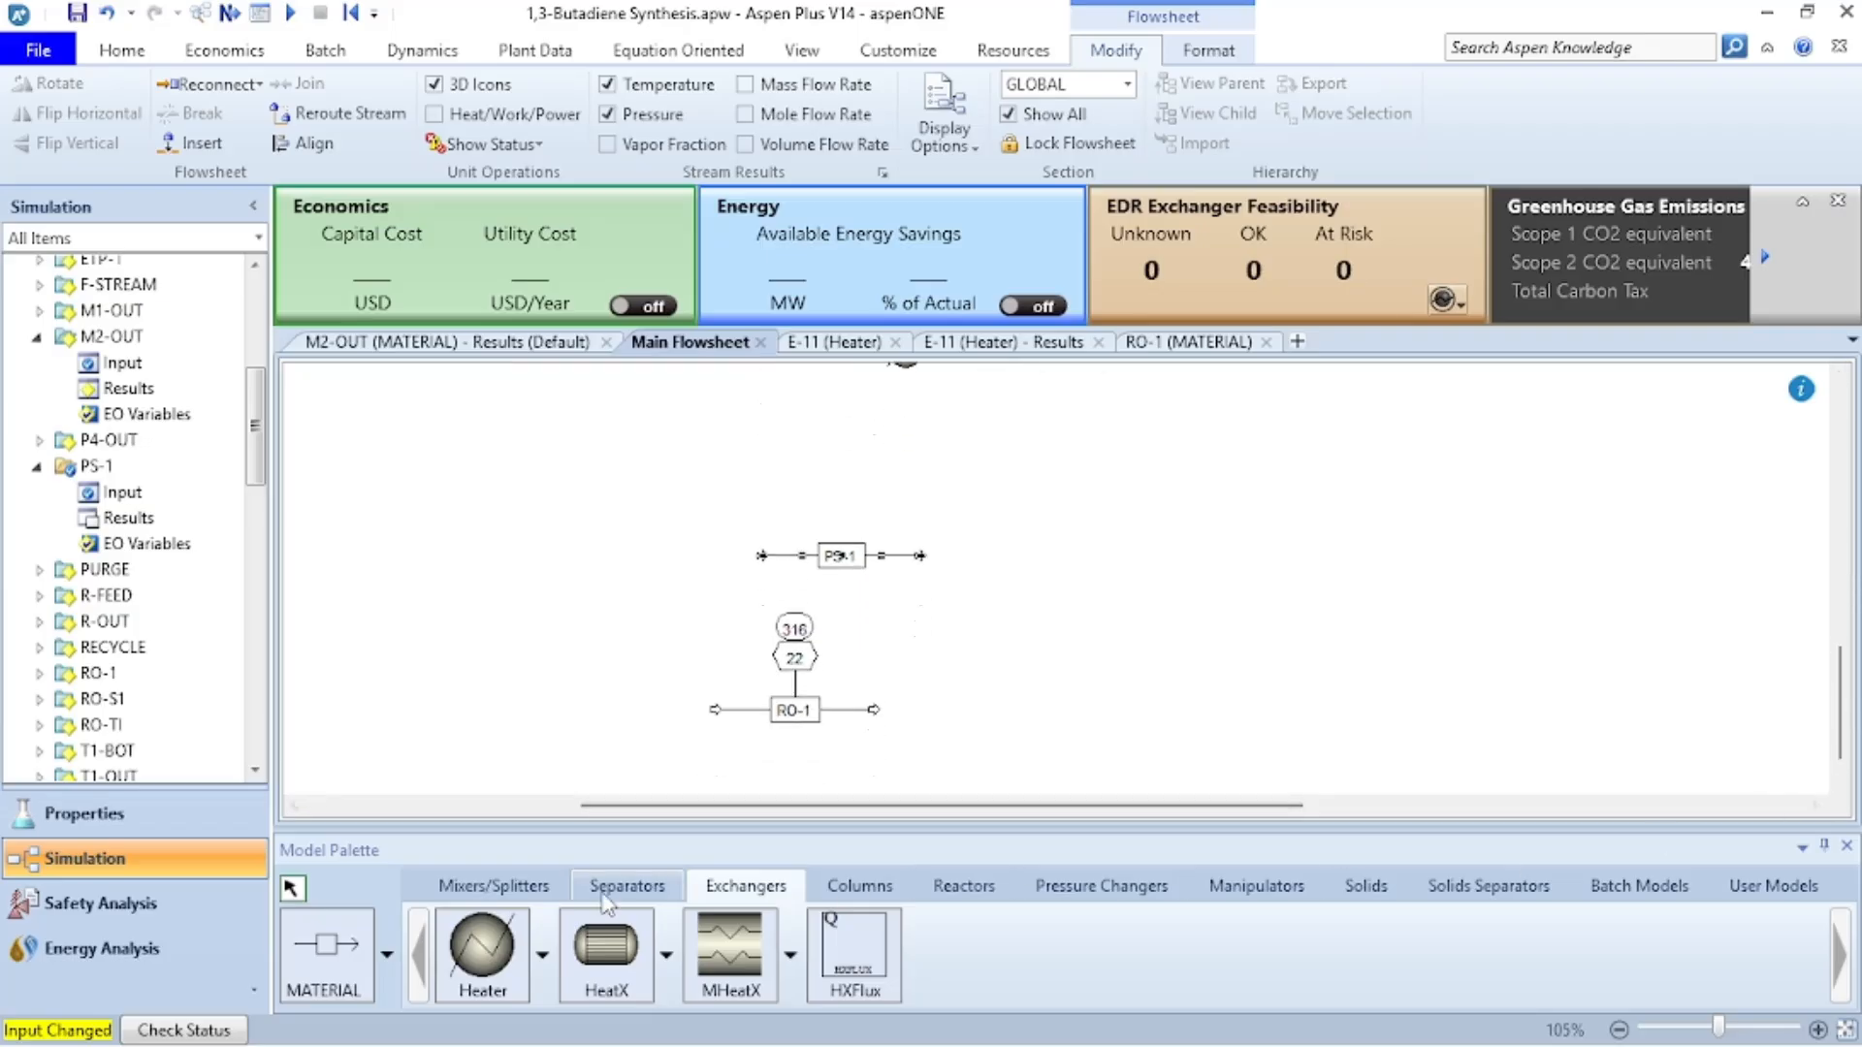
left_click(599, 955)
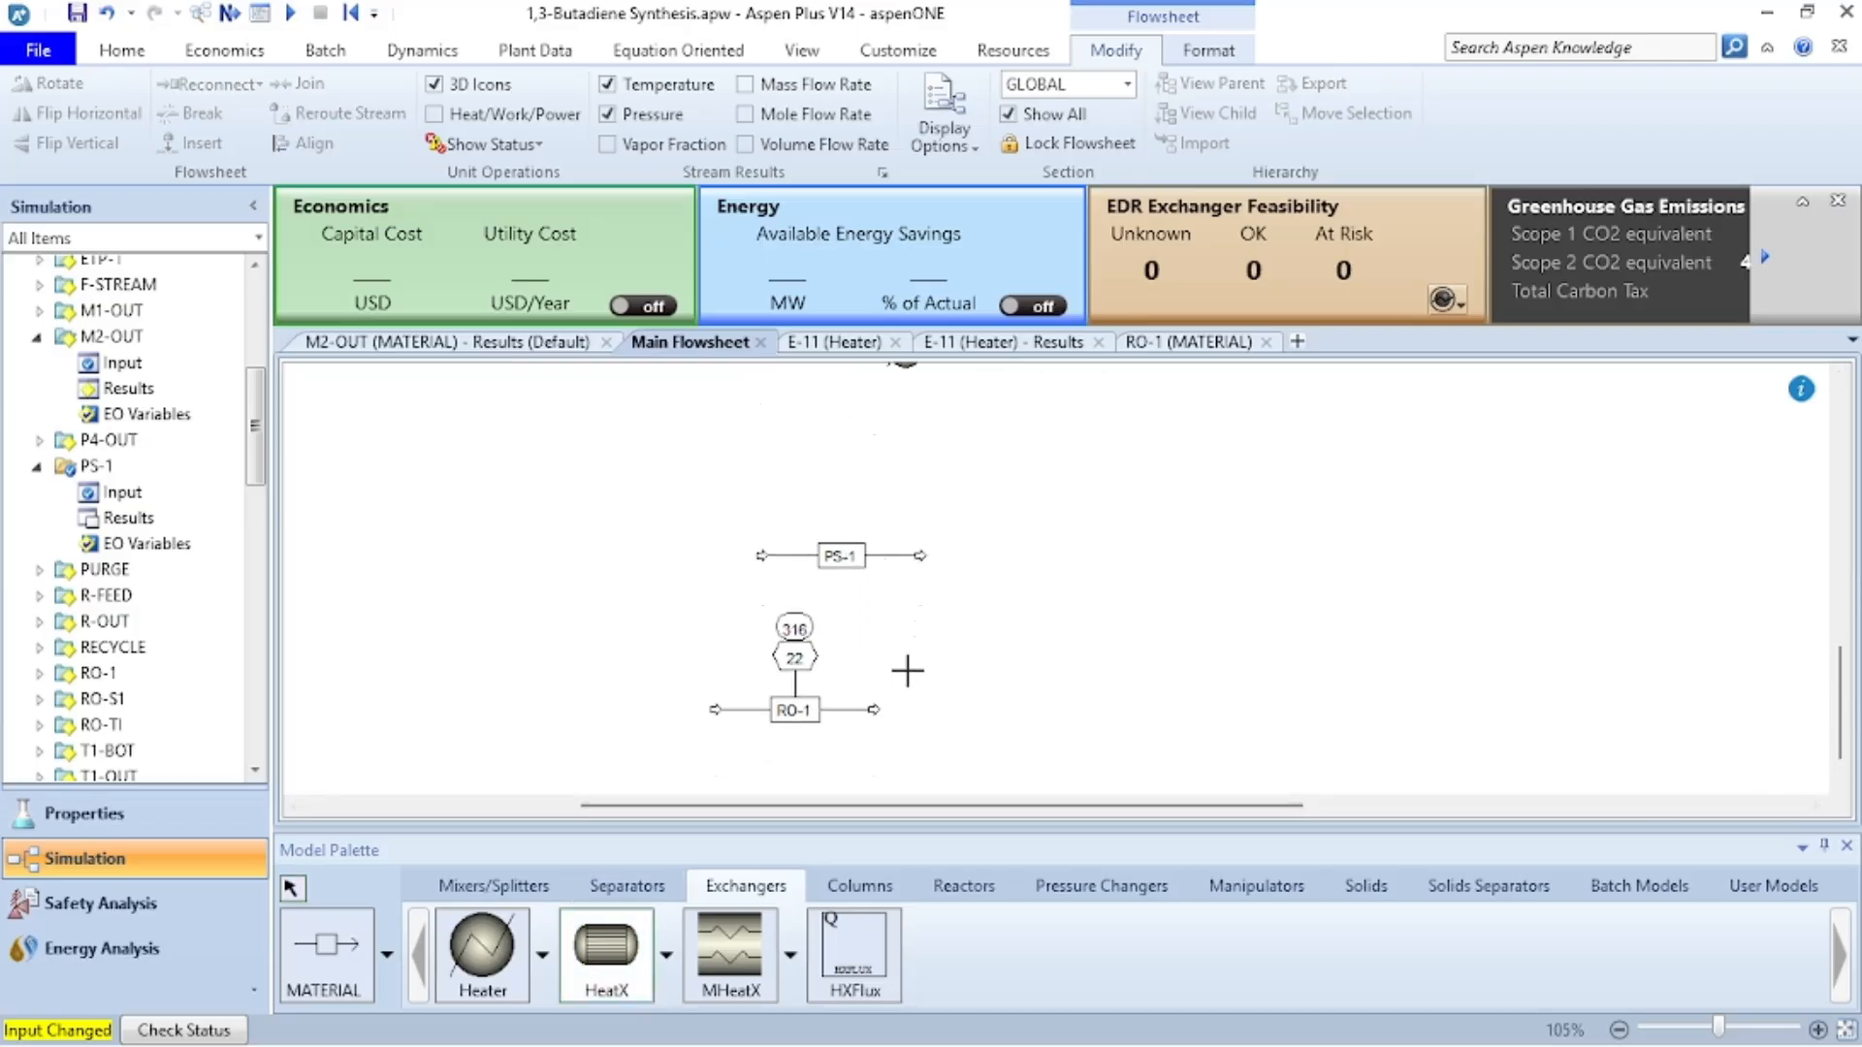
left_click(997, 659)
left_click(1021, 622)
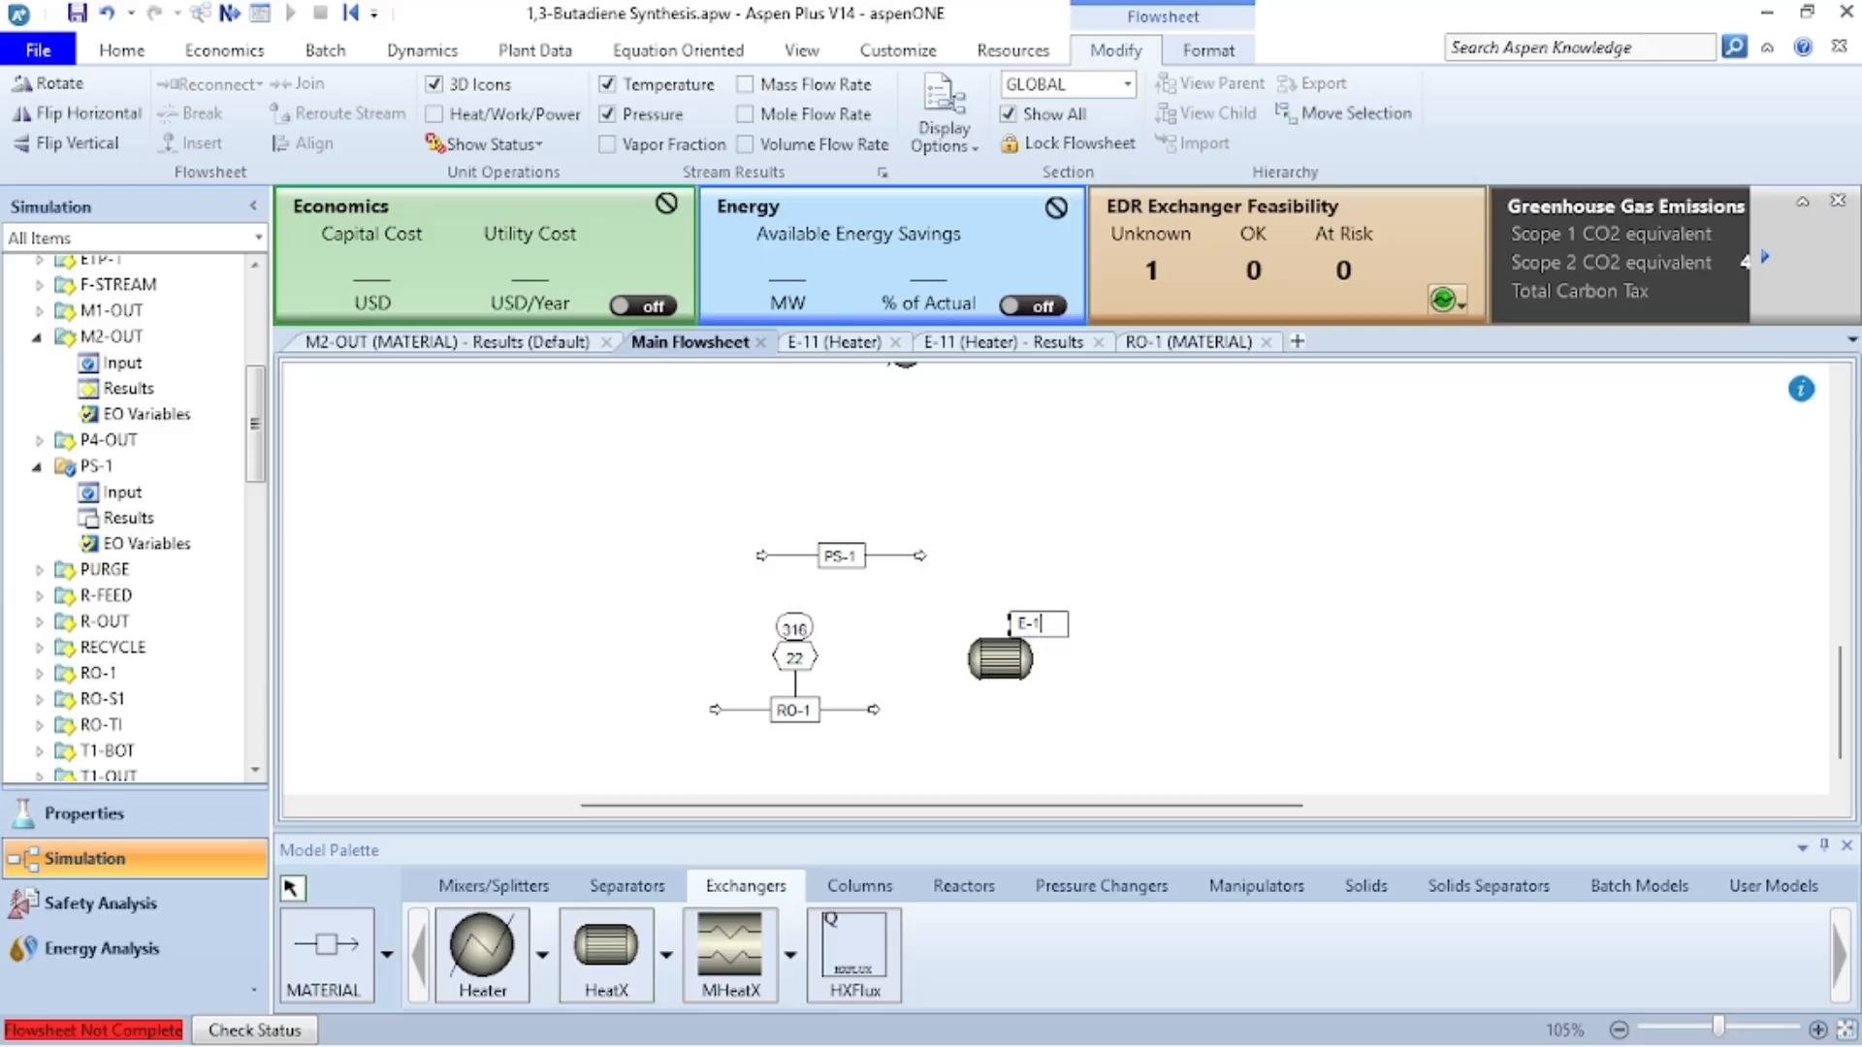
left_click(1120, 622)
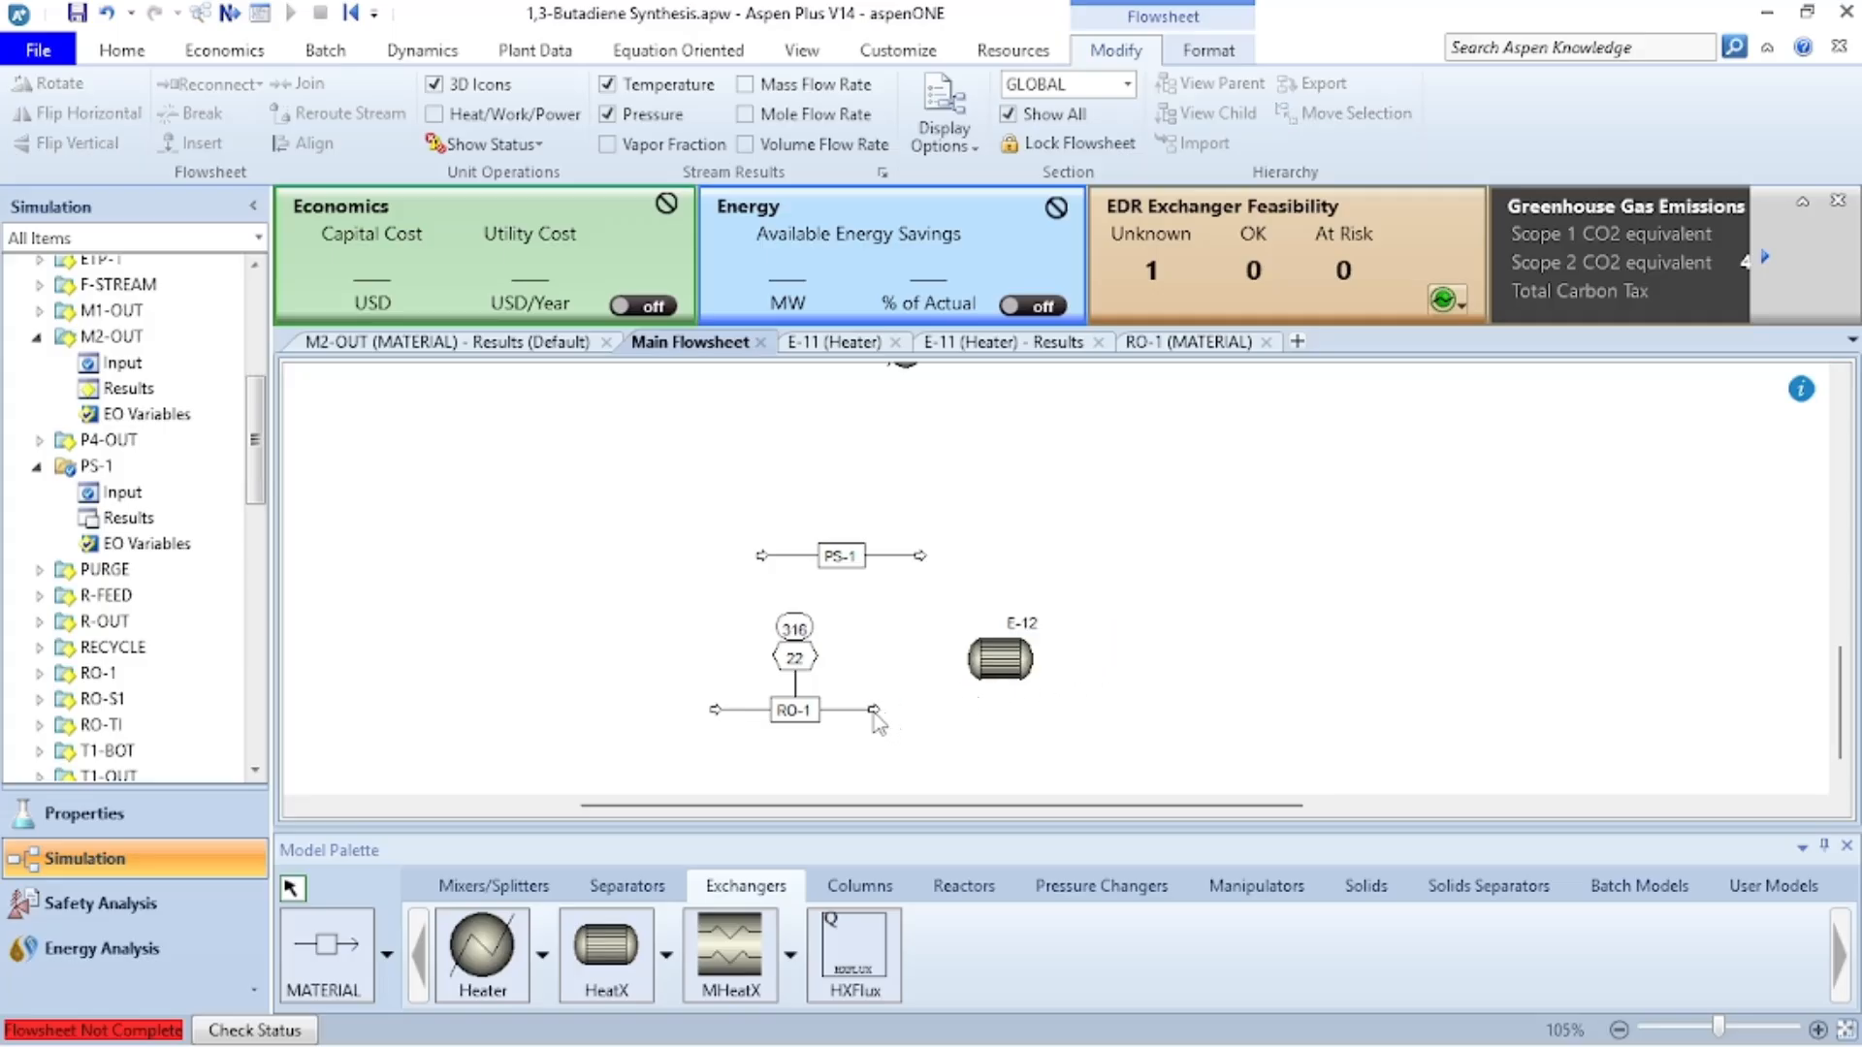
- Connect RO-1 and PS-1 as the hot and cold inlets of E-12, with outlet streams E12-RO and PS-2
left_click_drag(873, 716, 941, 764)
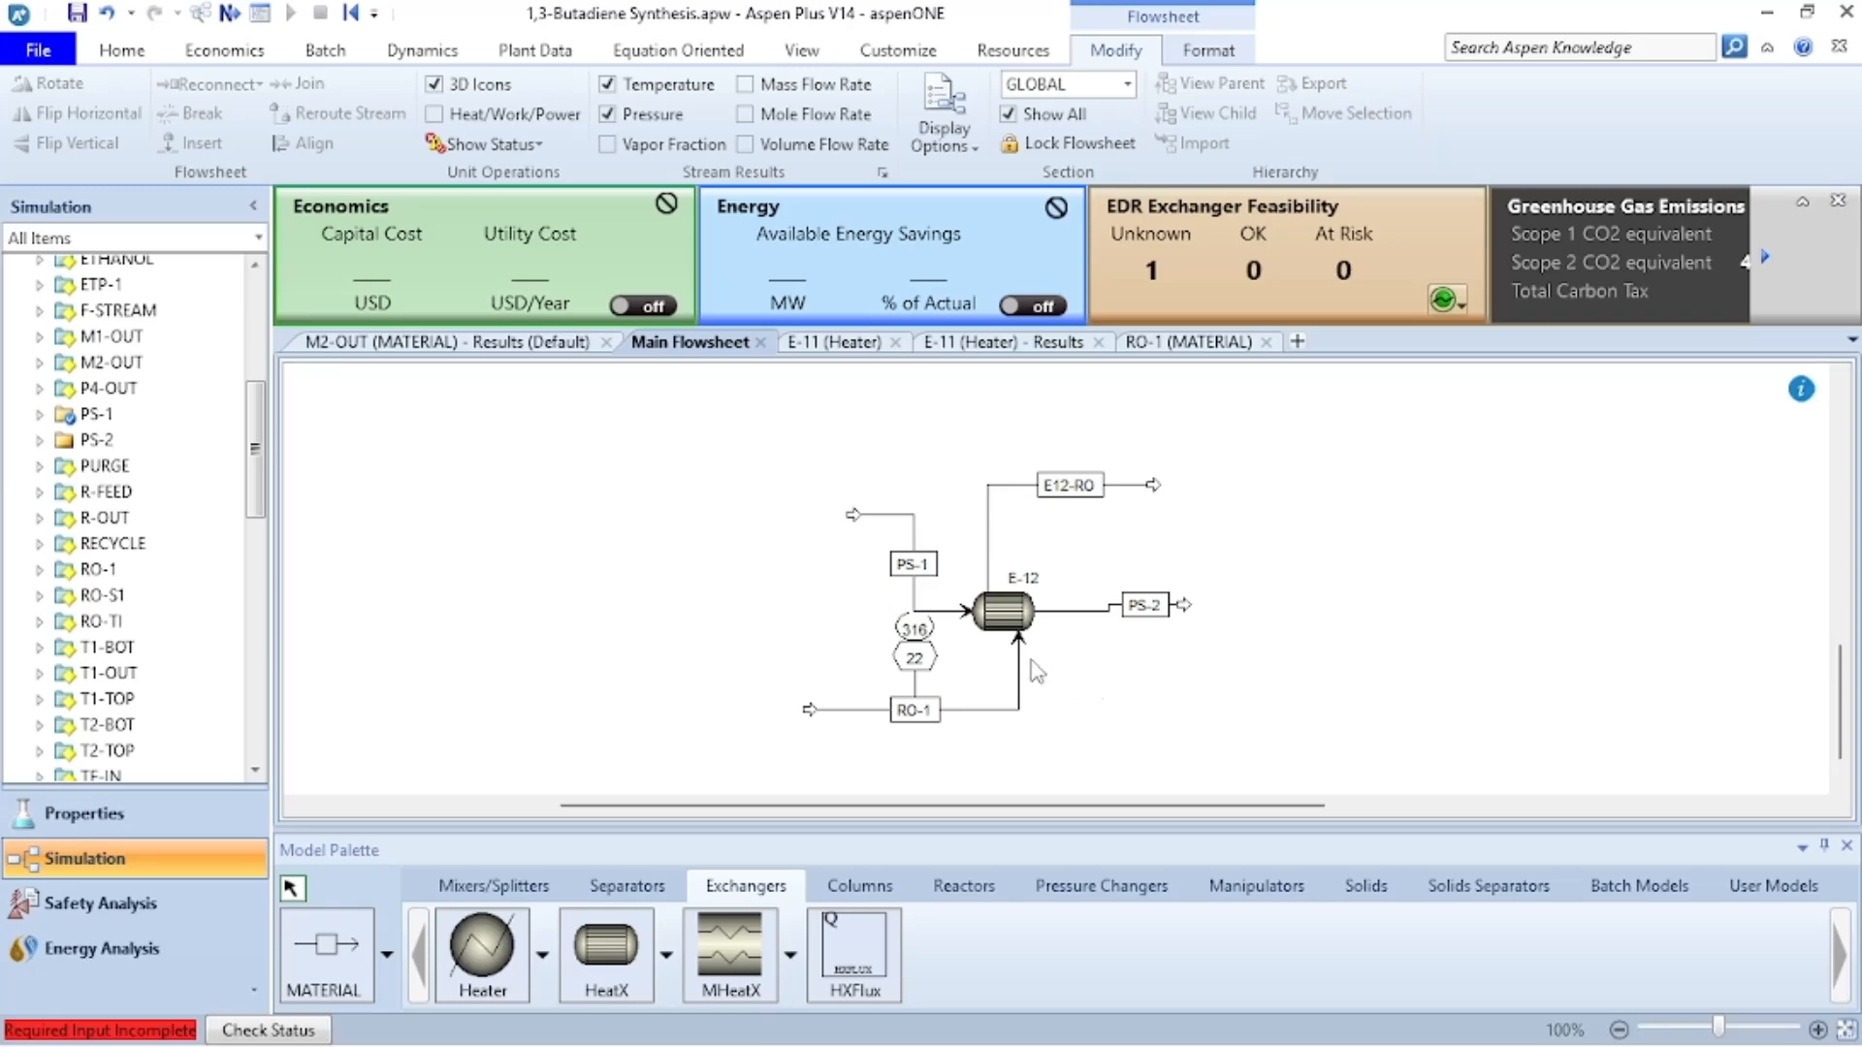
- Open the E-12 specifications and assign the hot fluid to the shell side
left_click(1007, 610)
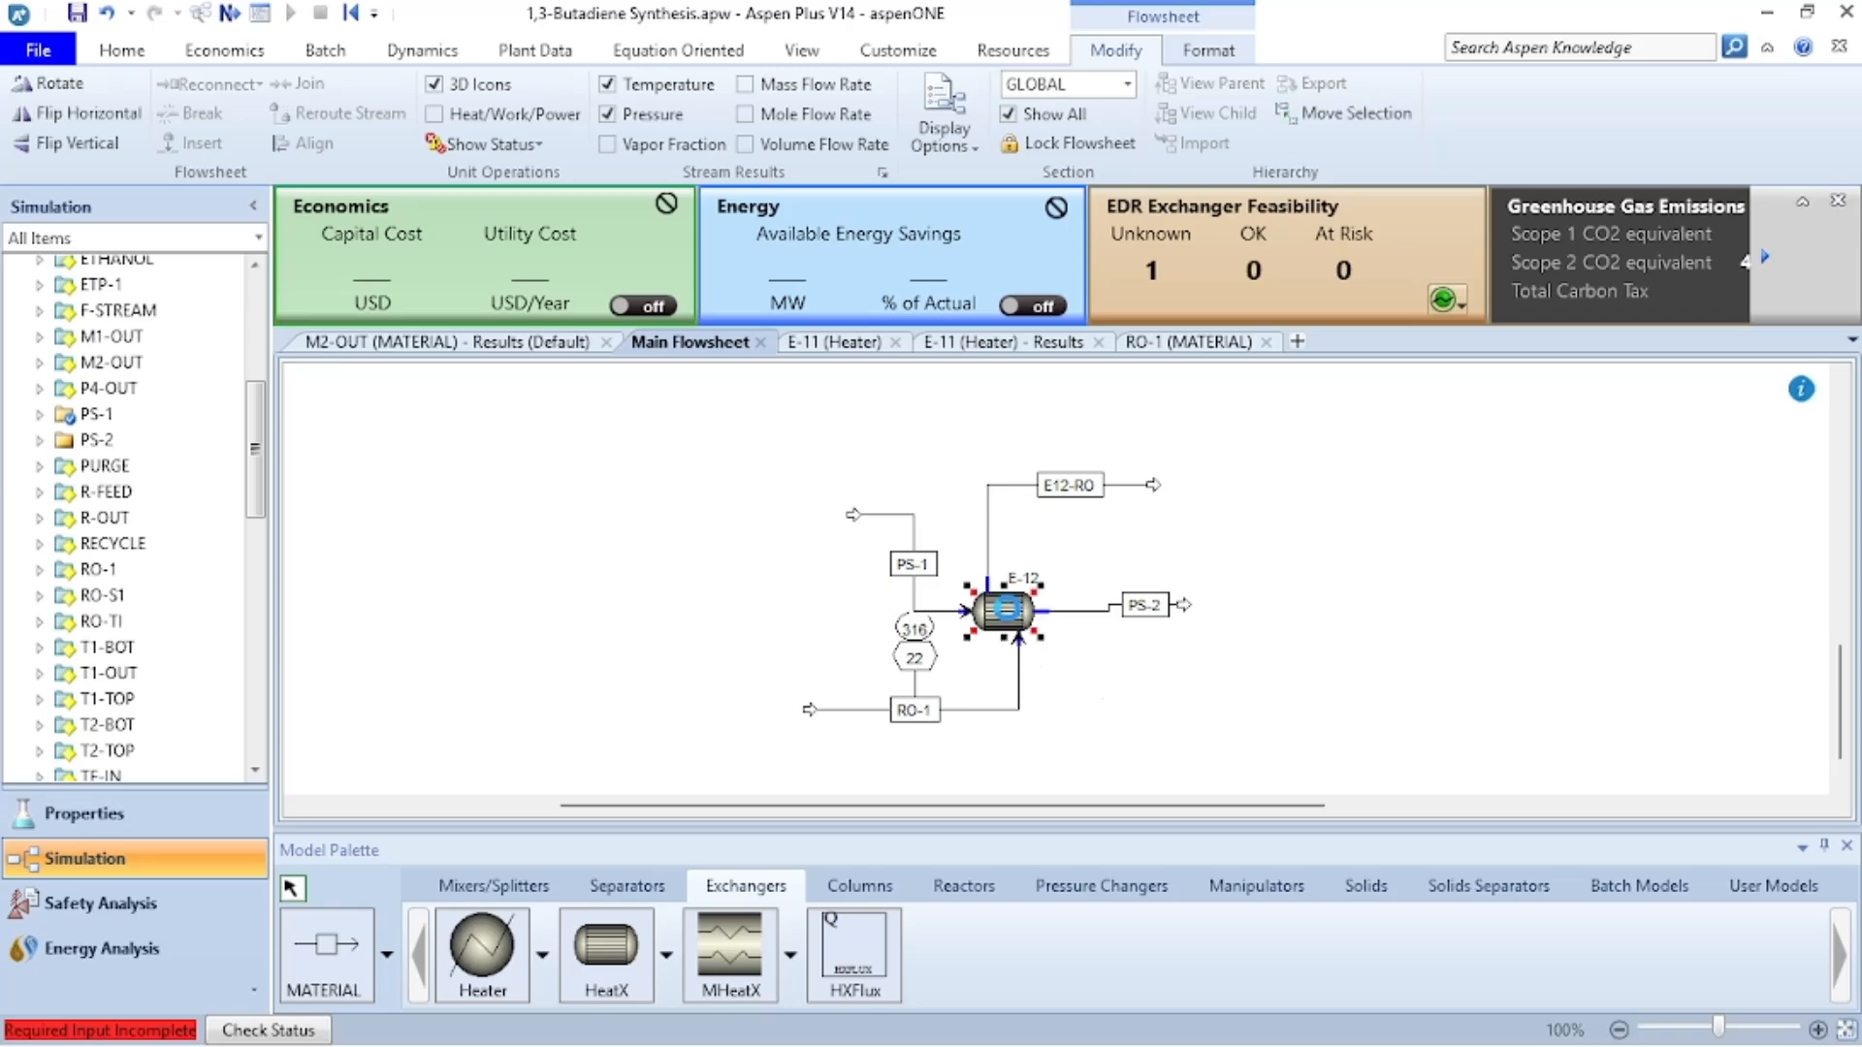
double_click(1009, 619)
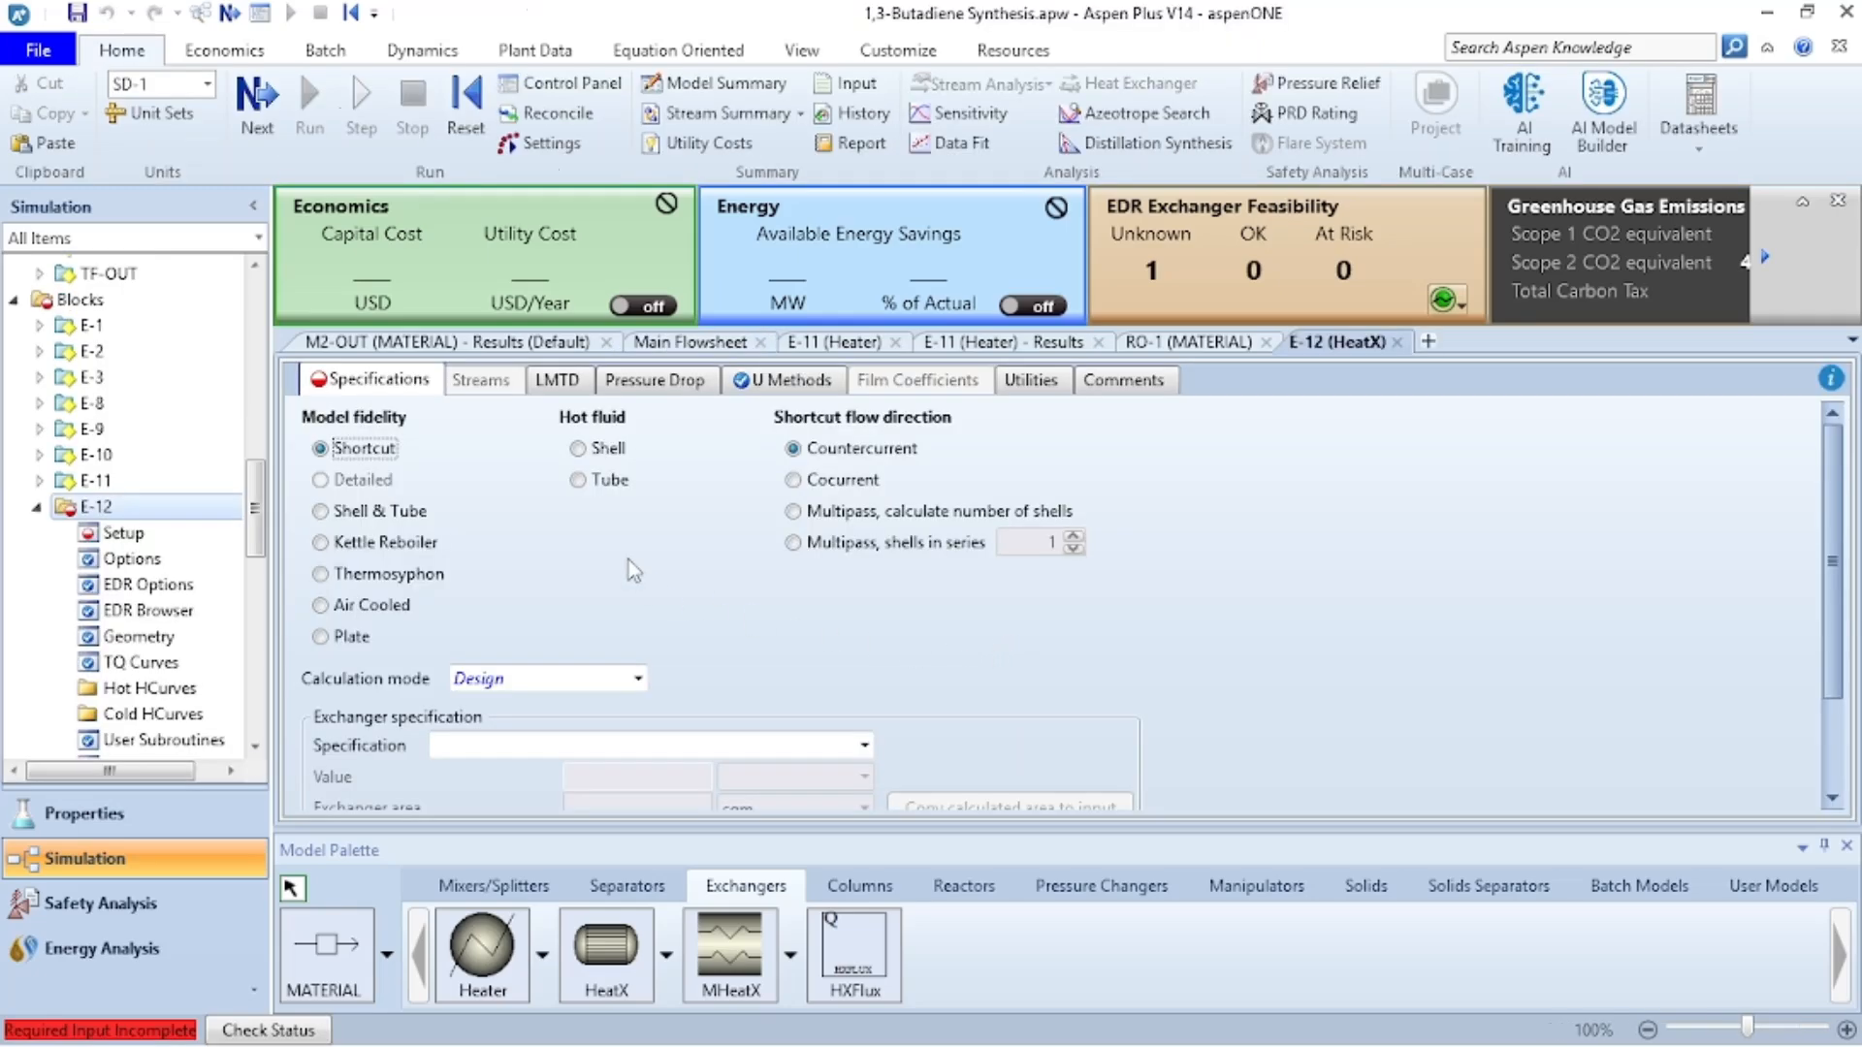
left_click(582, 450)
scroll(685, 550, "down", 2)
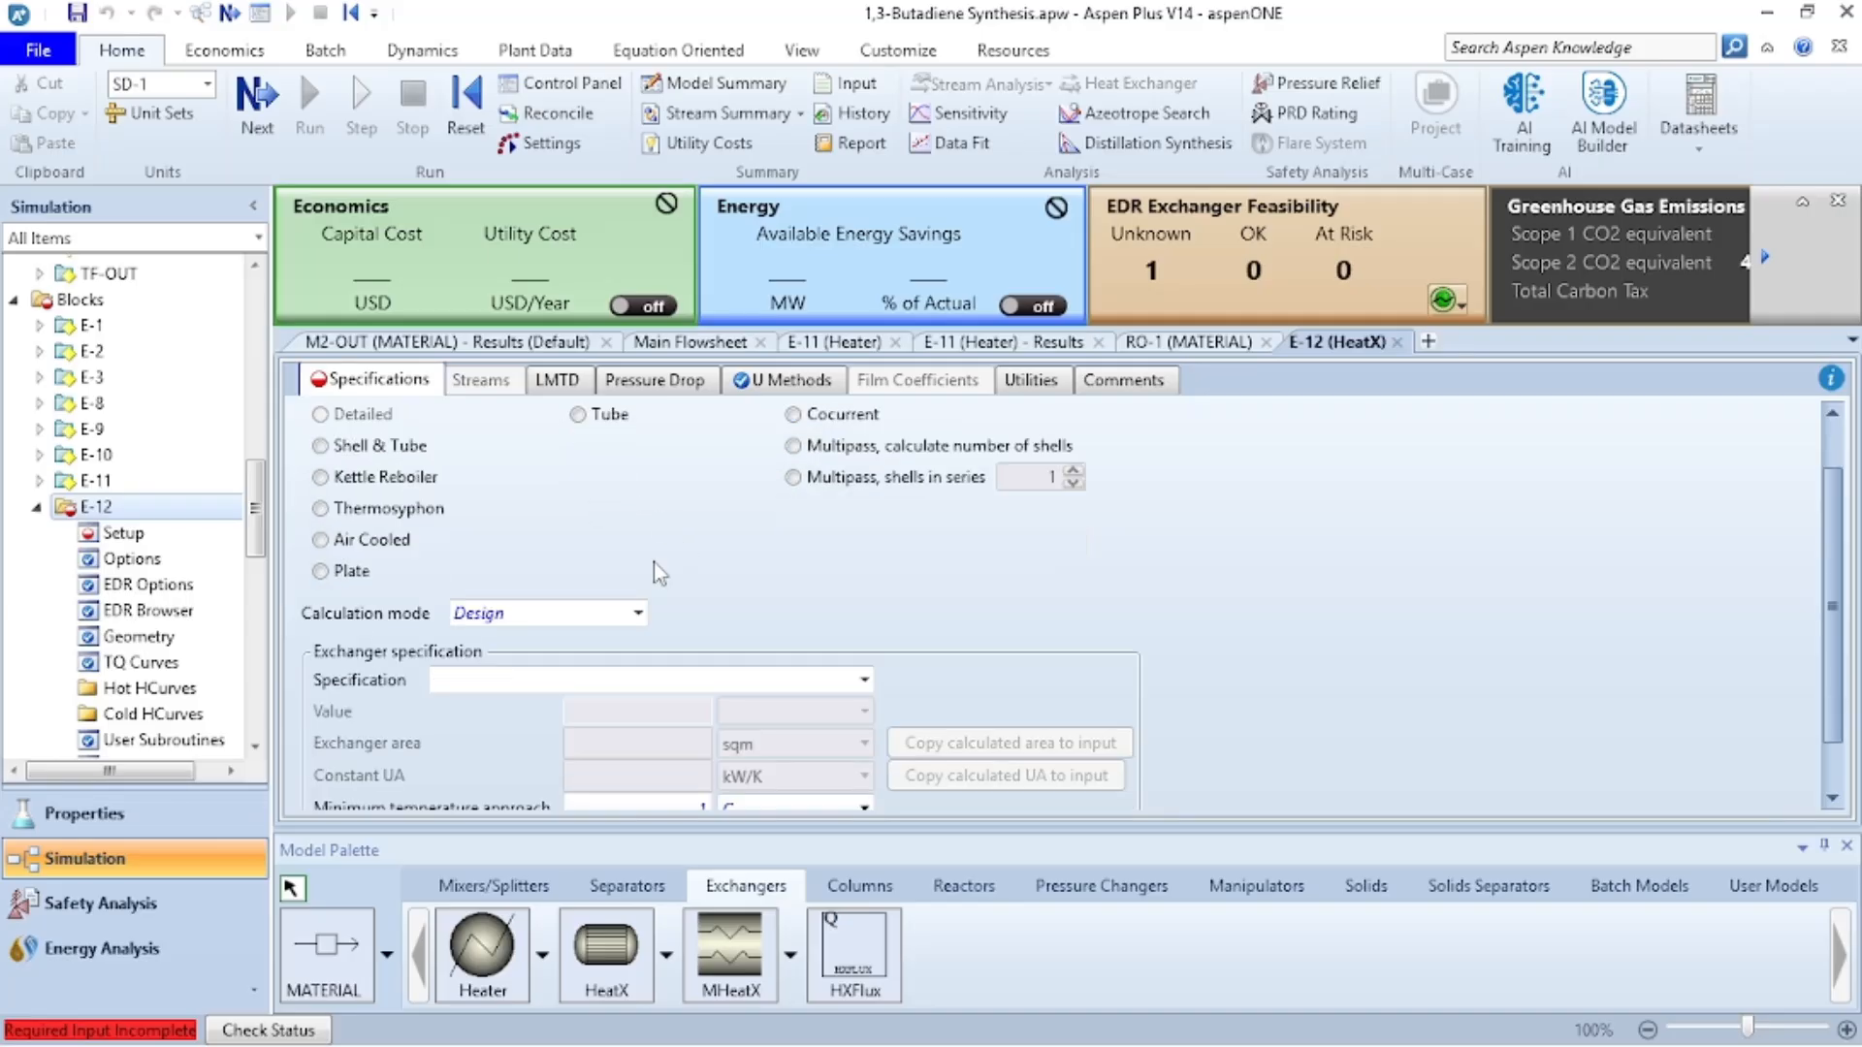
- Specify a hot stream outlet temperature of 225 C and a minimum temperature approach of 30 C for E-12
left_click(854, 617)
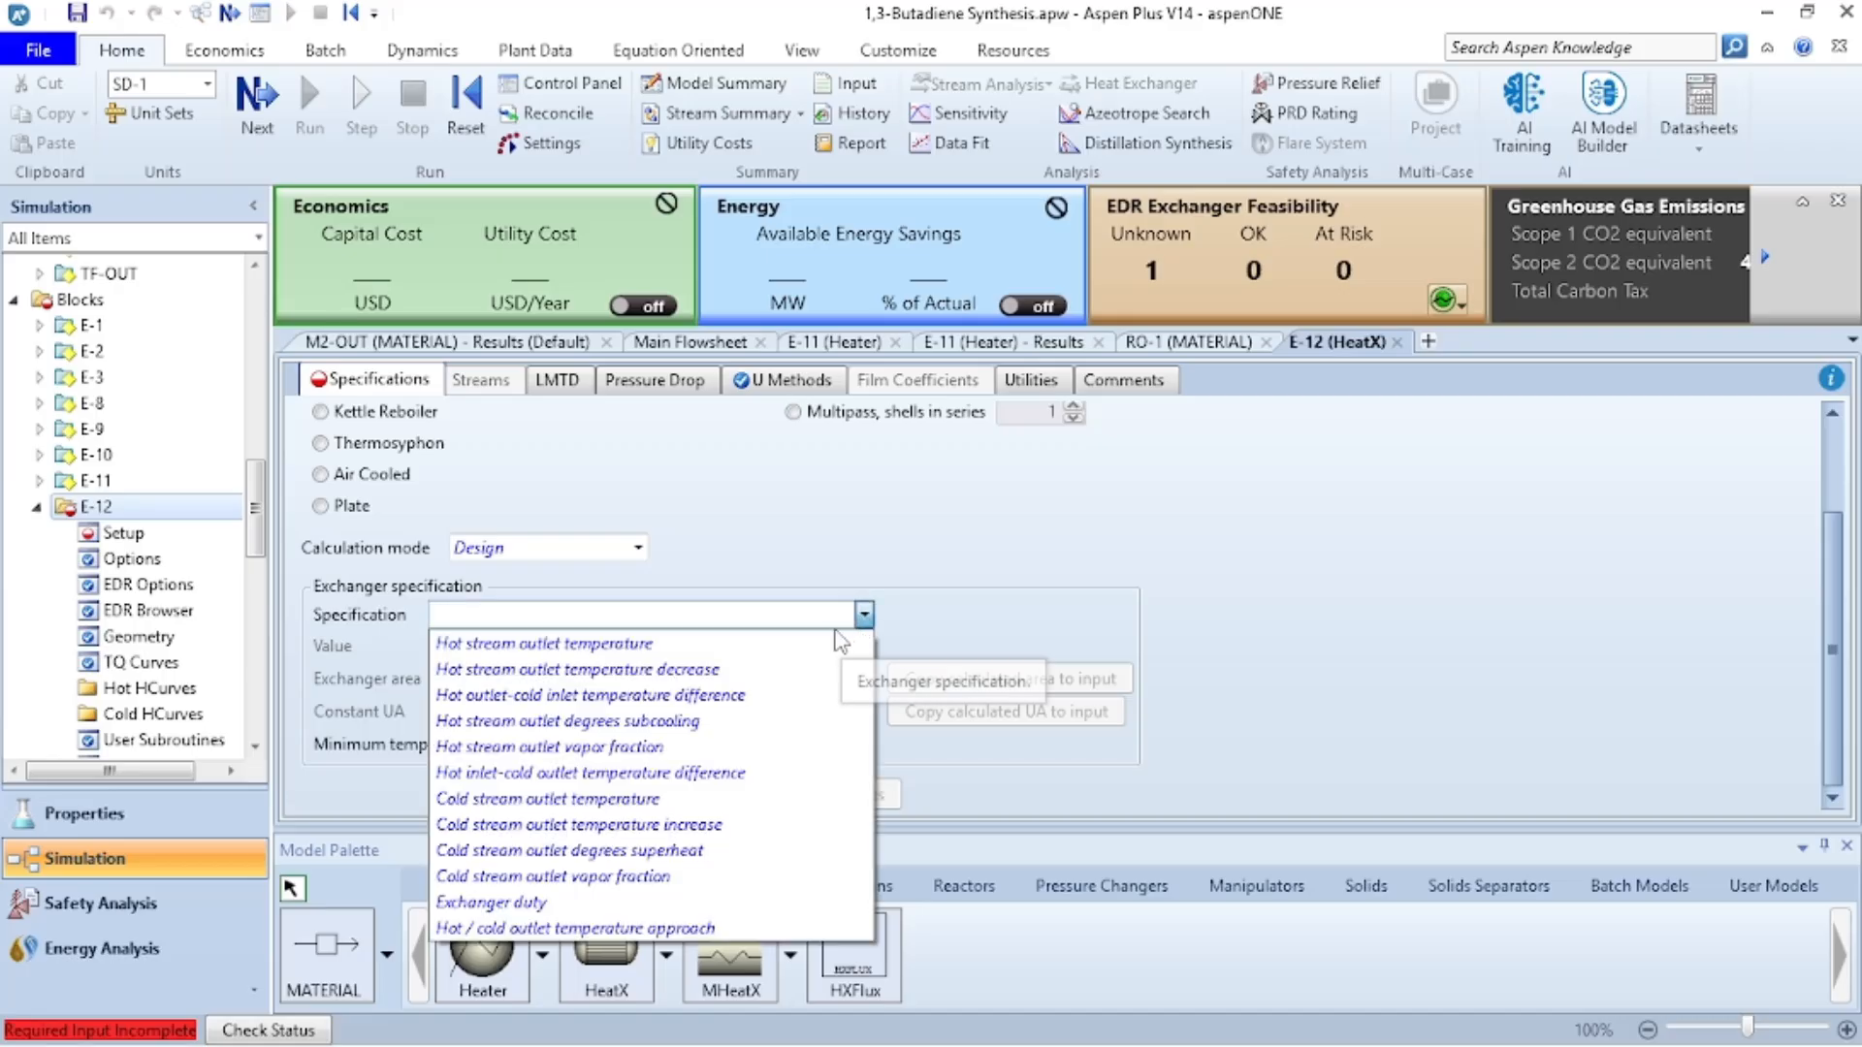
left_click(727, 644)
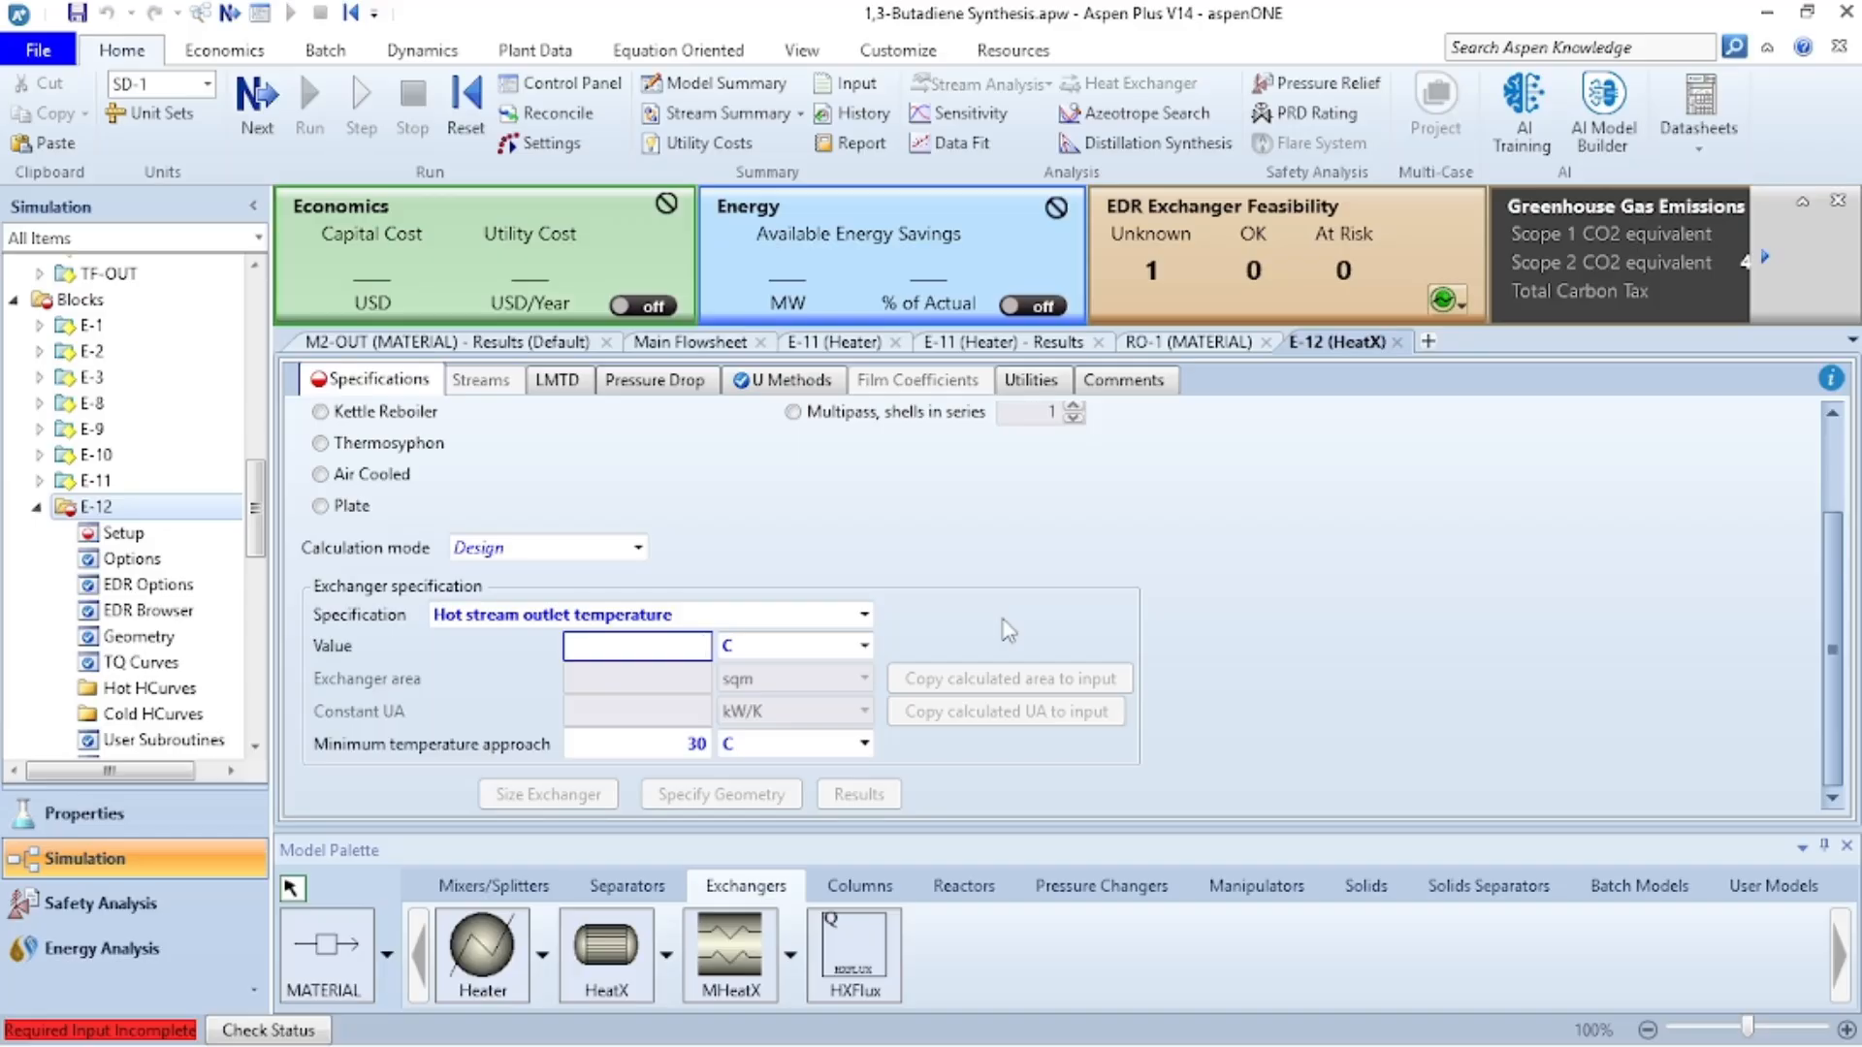
type("225")
key("Return")
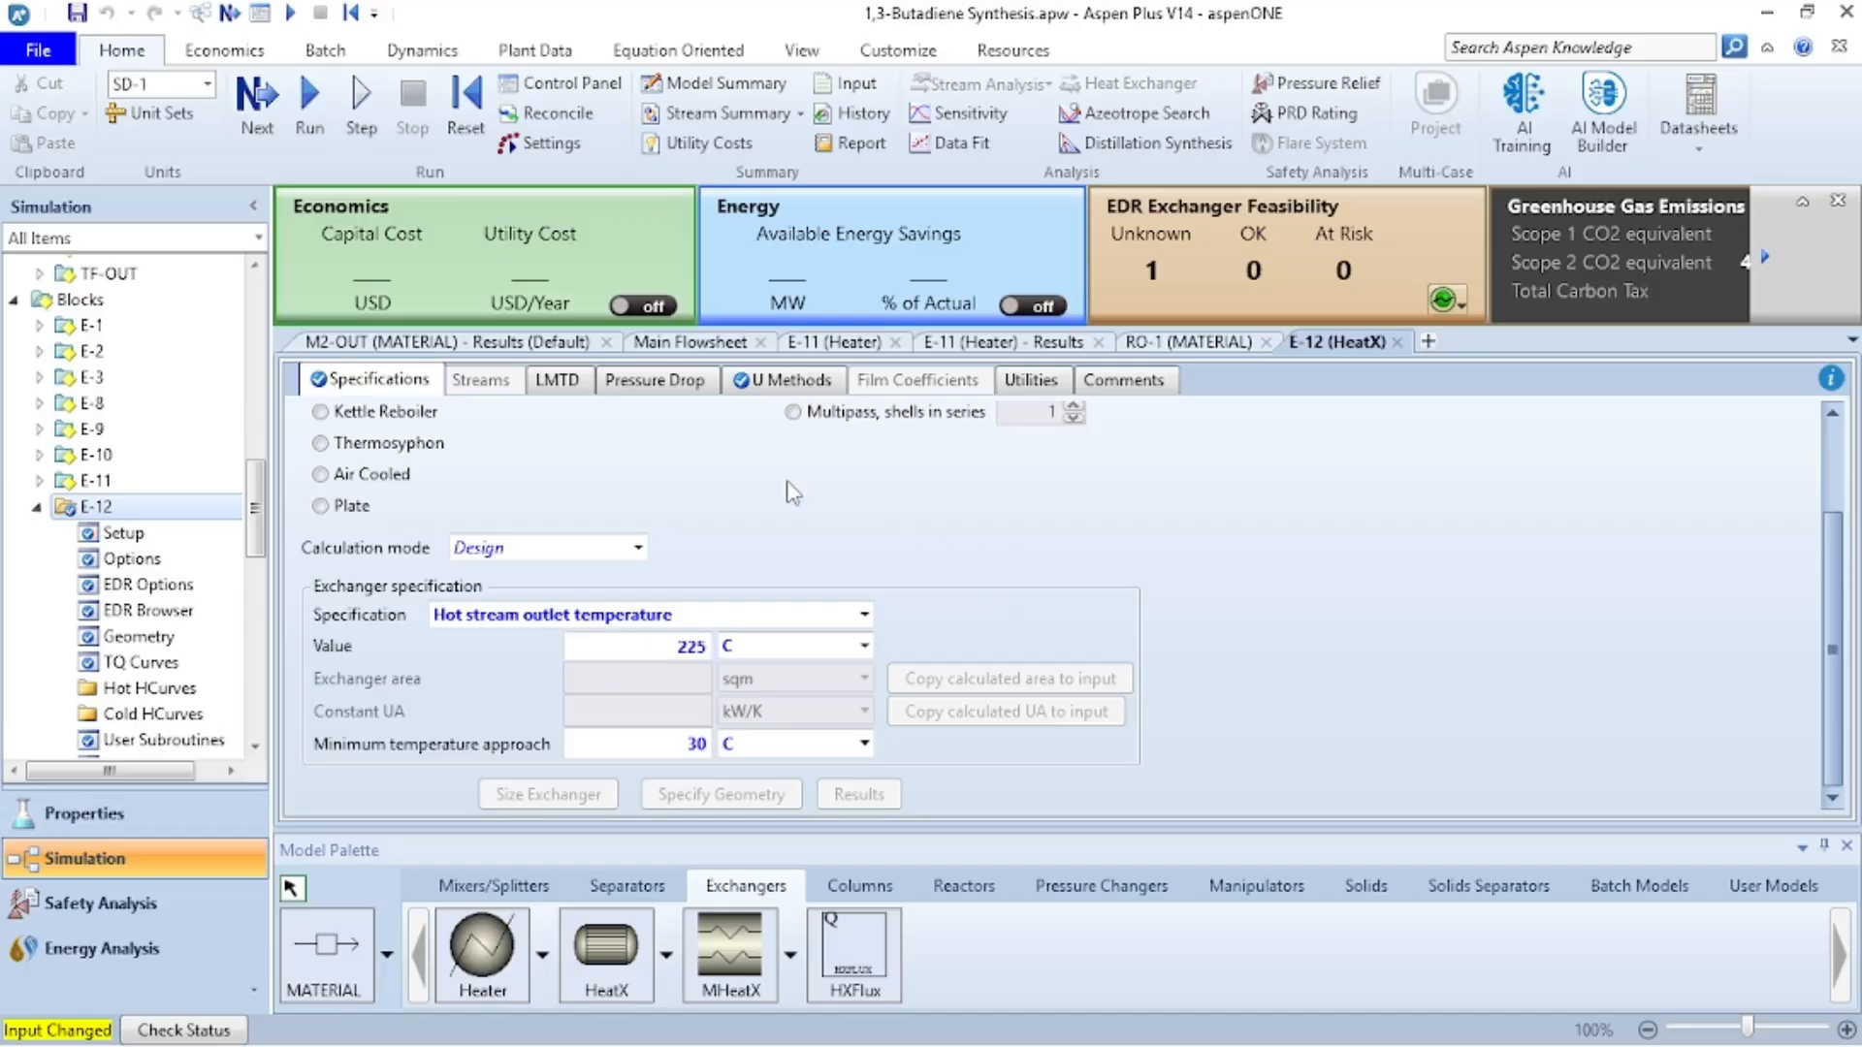
- Set the hot side outlet pressure of E-12 to -3 psi in the pressure drop options
left_click(656, 379)
left_click(620, 496)
type("-3")
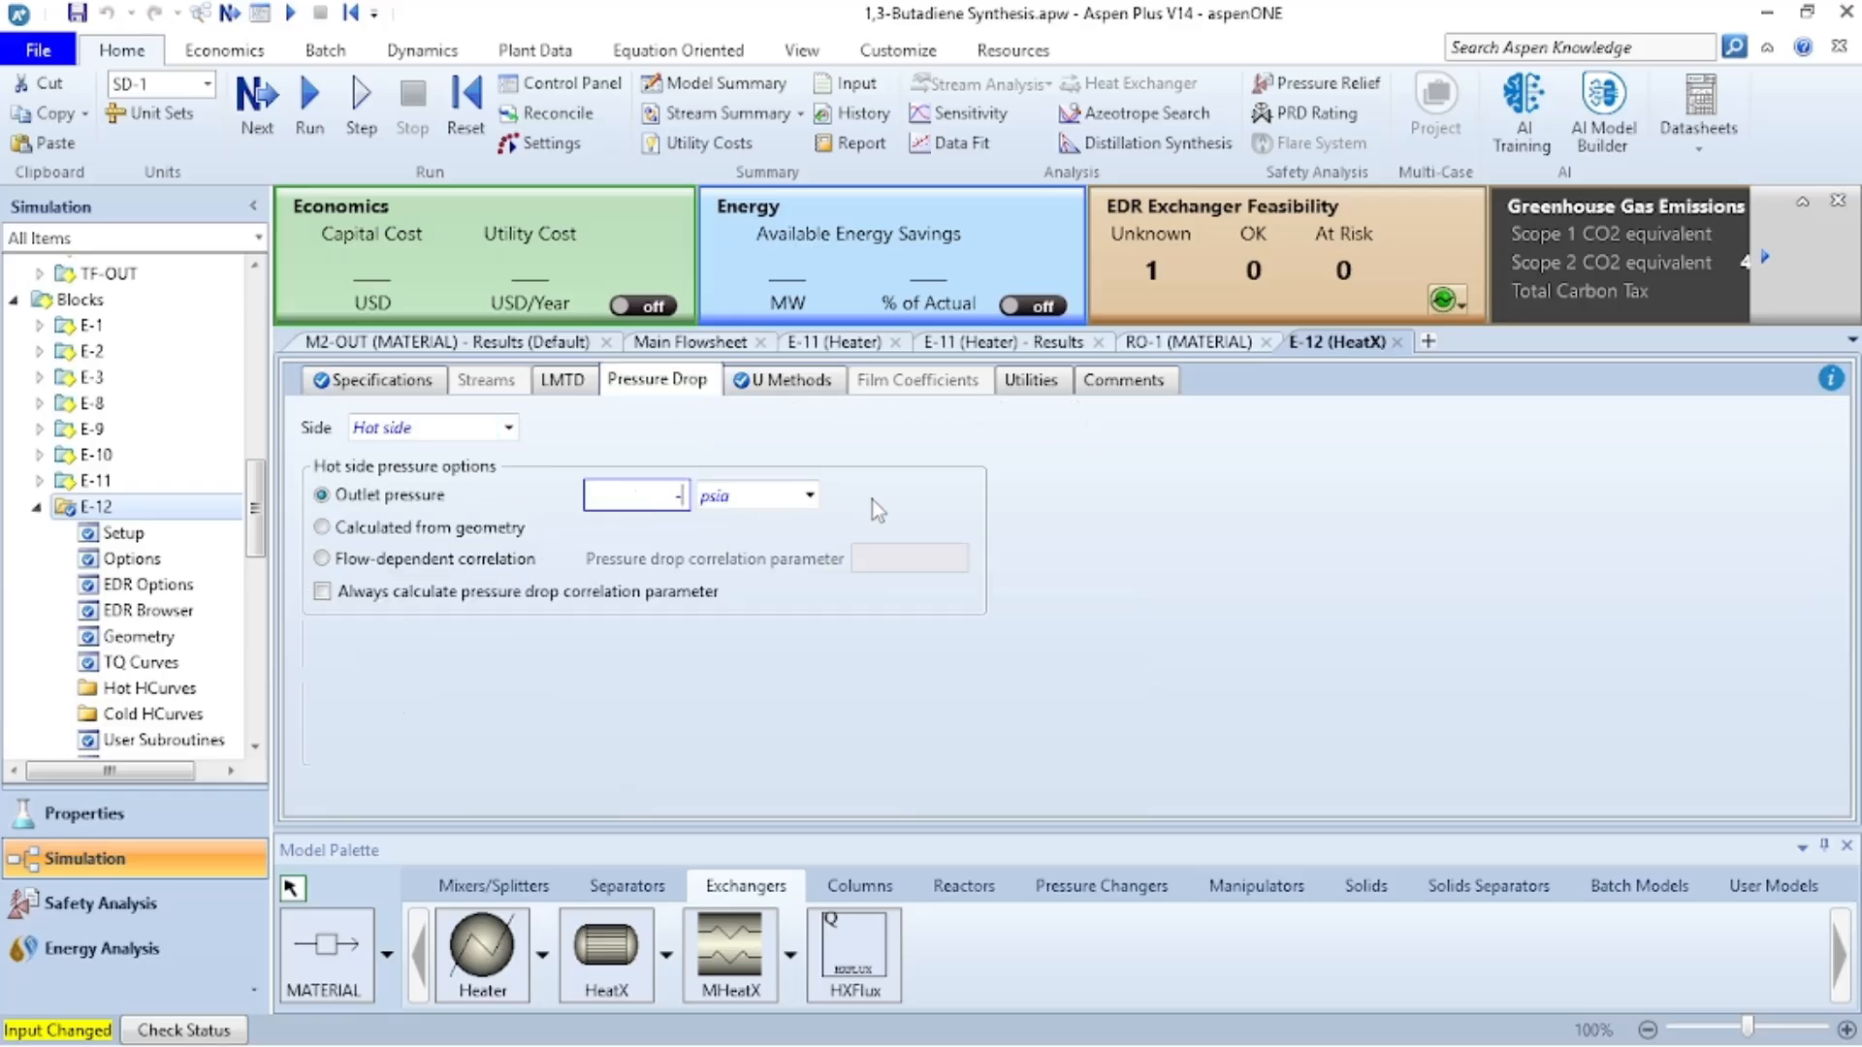
left_click(810, 496)
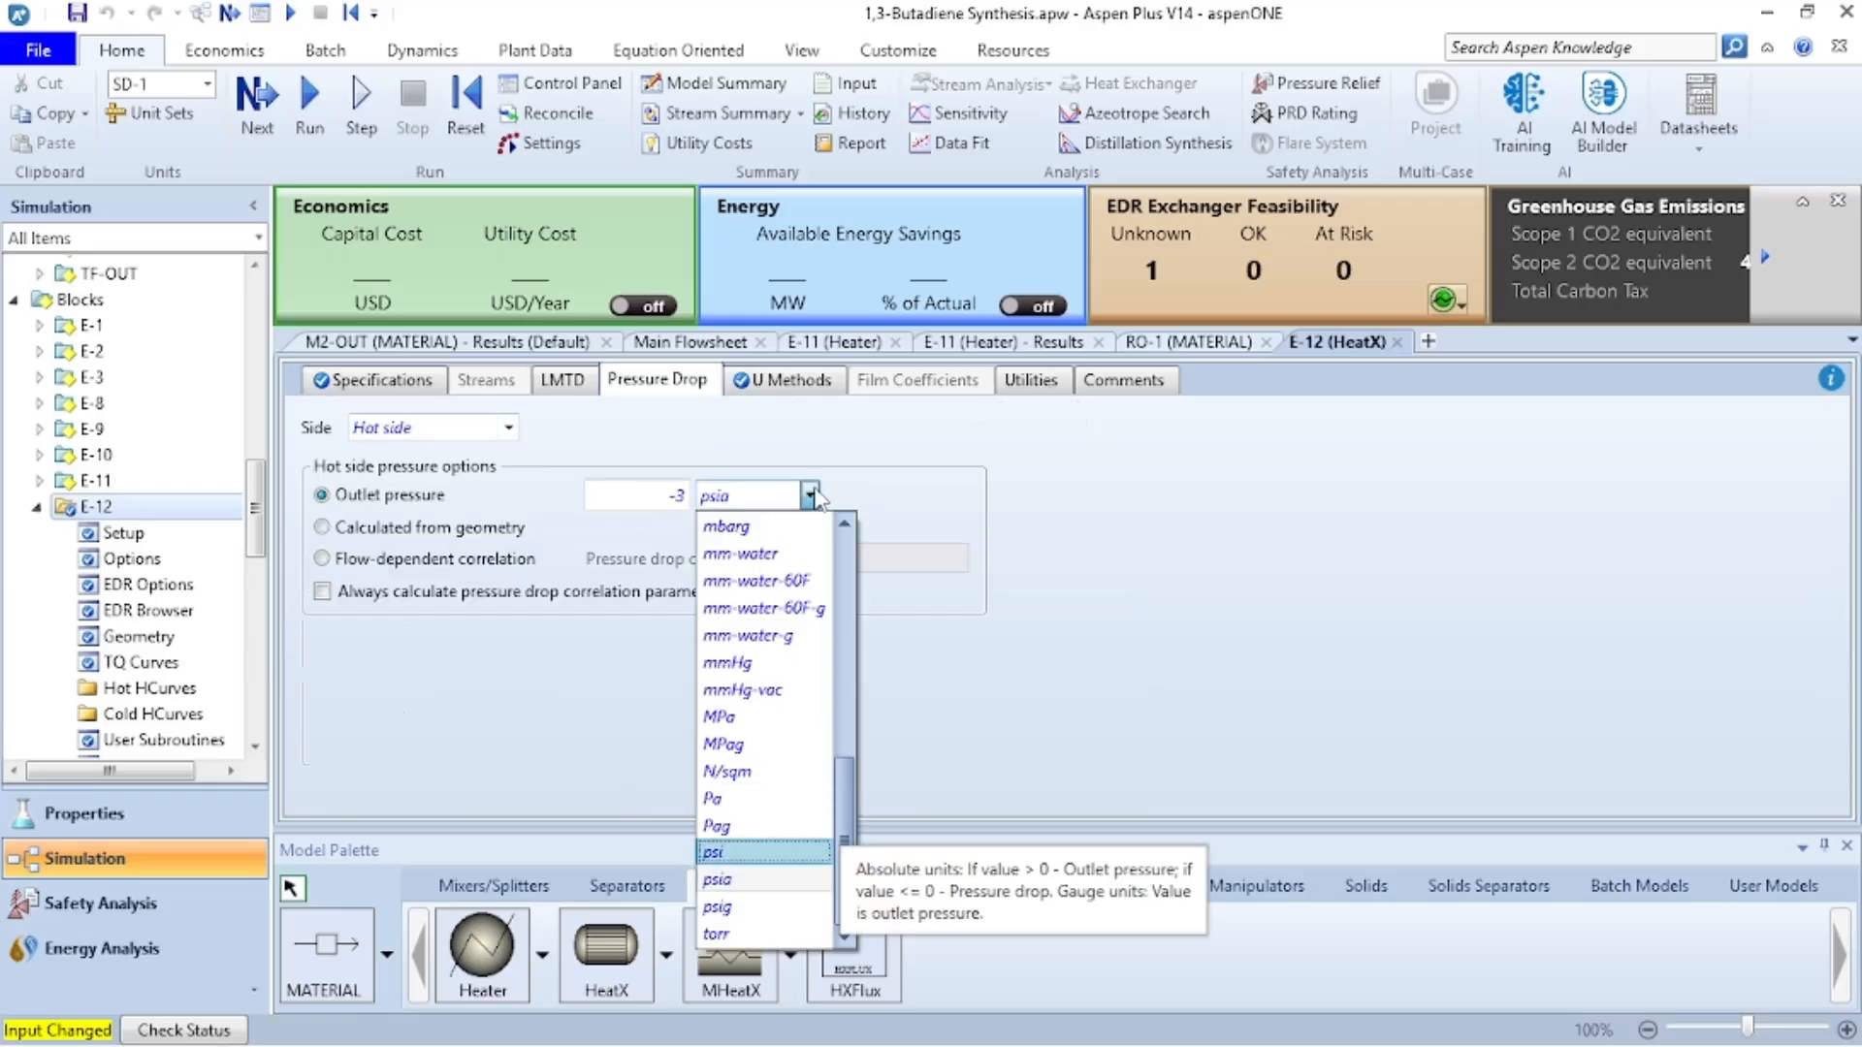
left_click(718, 853)
- Set the cold side outlet pressure of E-12 to -3 psi
left_click(508, 427)
left_click(470, 484)
left_click(625, 496)
type("-3")
left_click(808, 496)
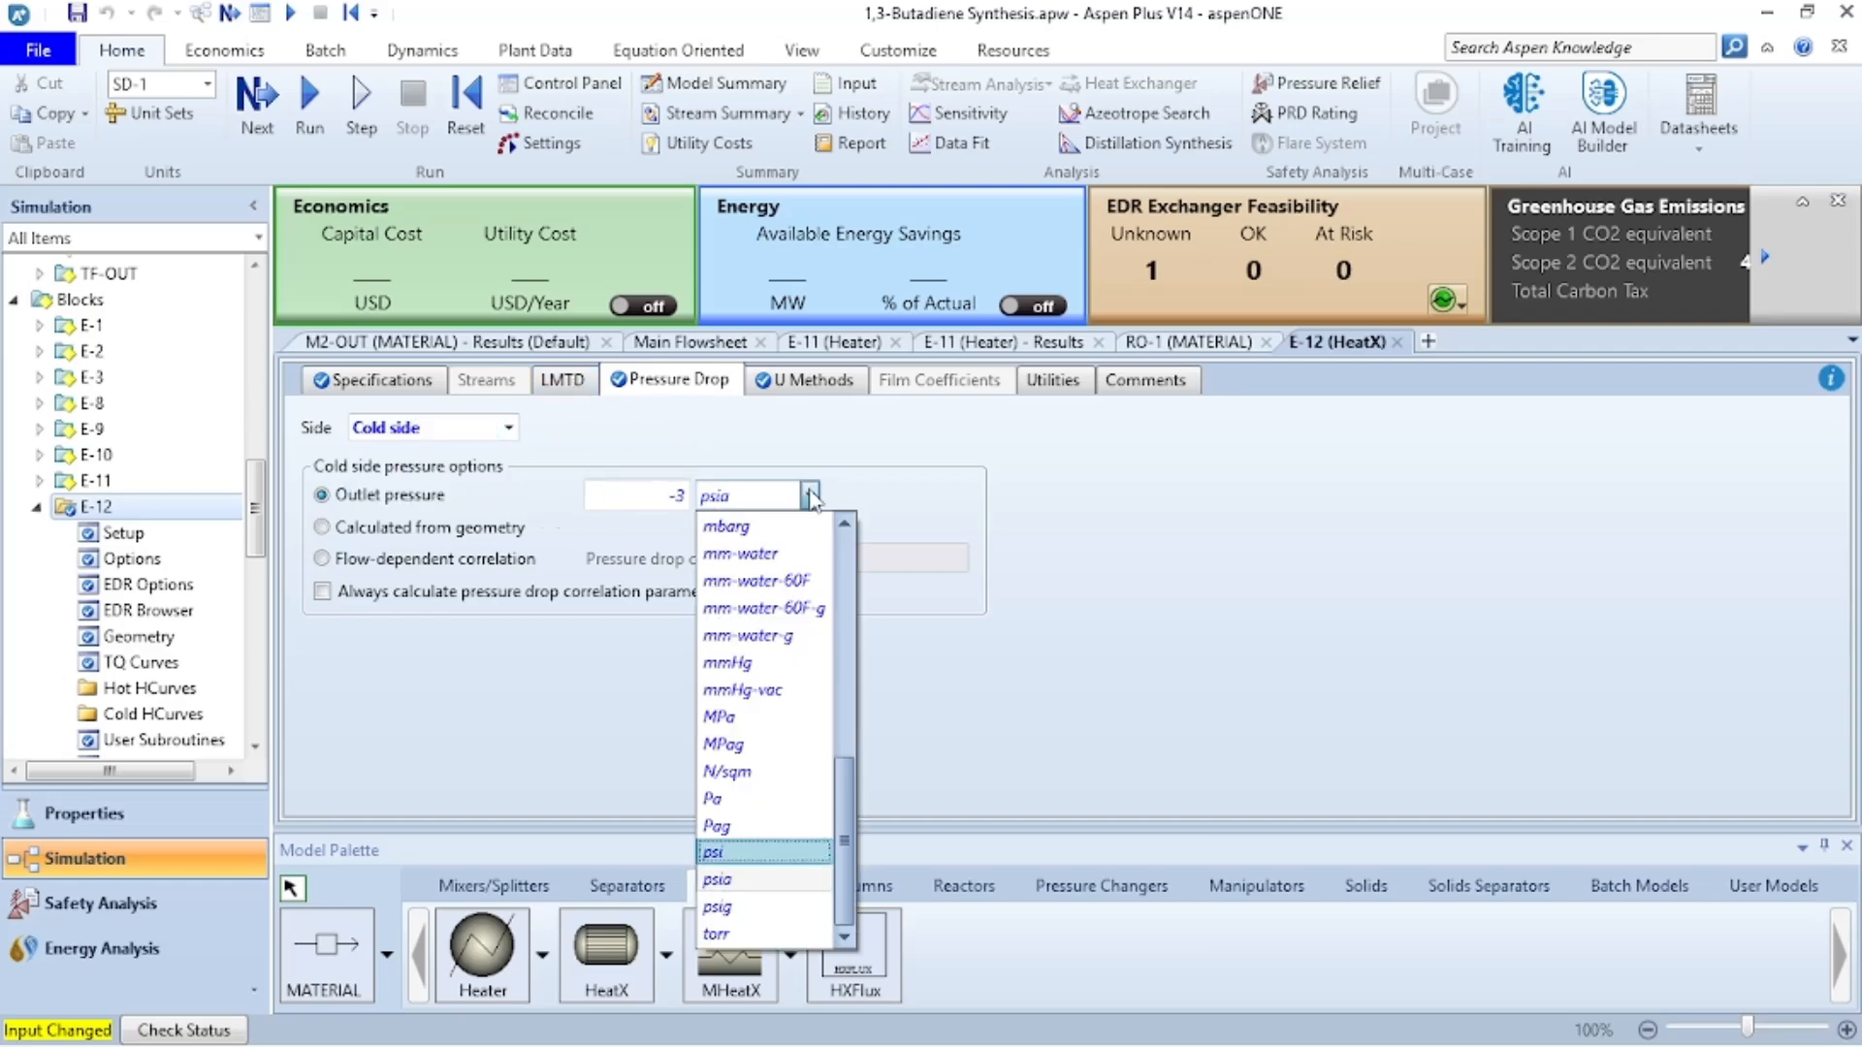
left_click(717, 853)
- Use a constant U value of 0.1 kW/sqm-K as the heat transfer coefficient method for E-12
left_click(801, 384)
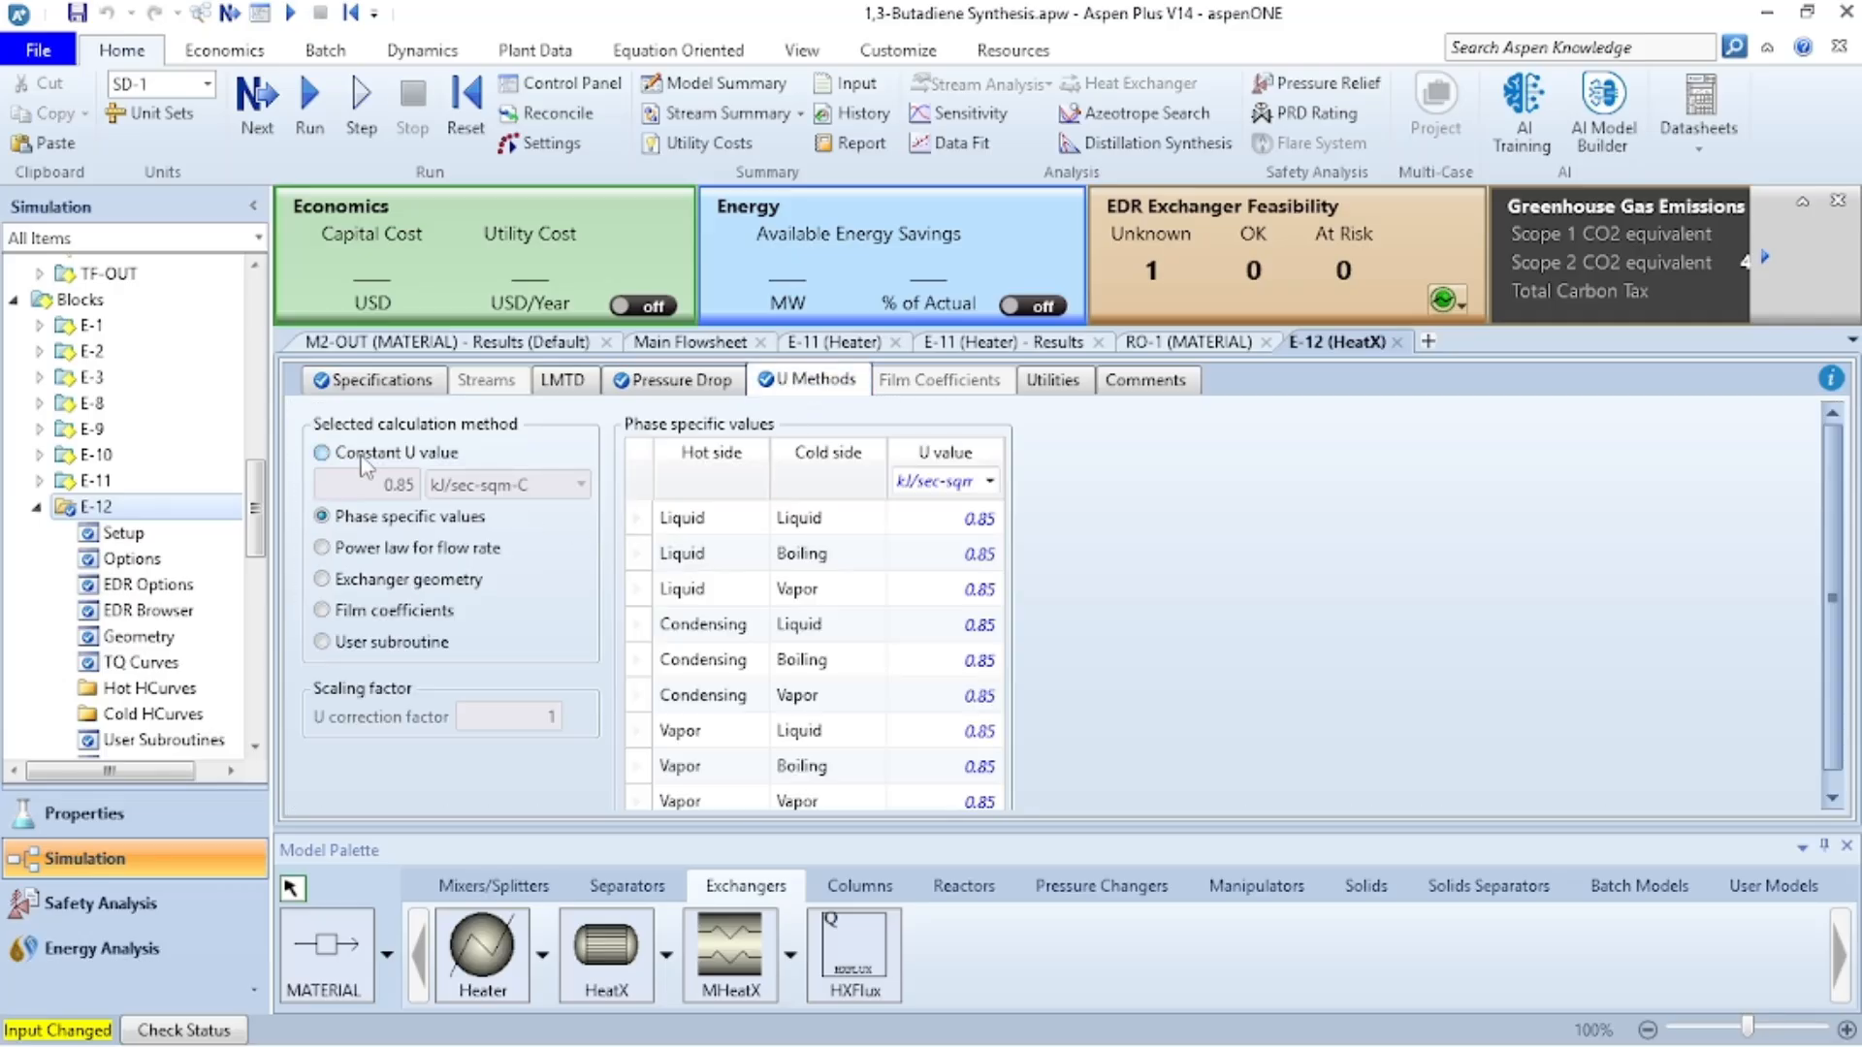
left_click(321, 453)
left_click(580, 483)
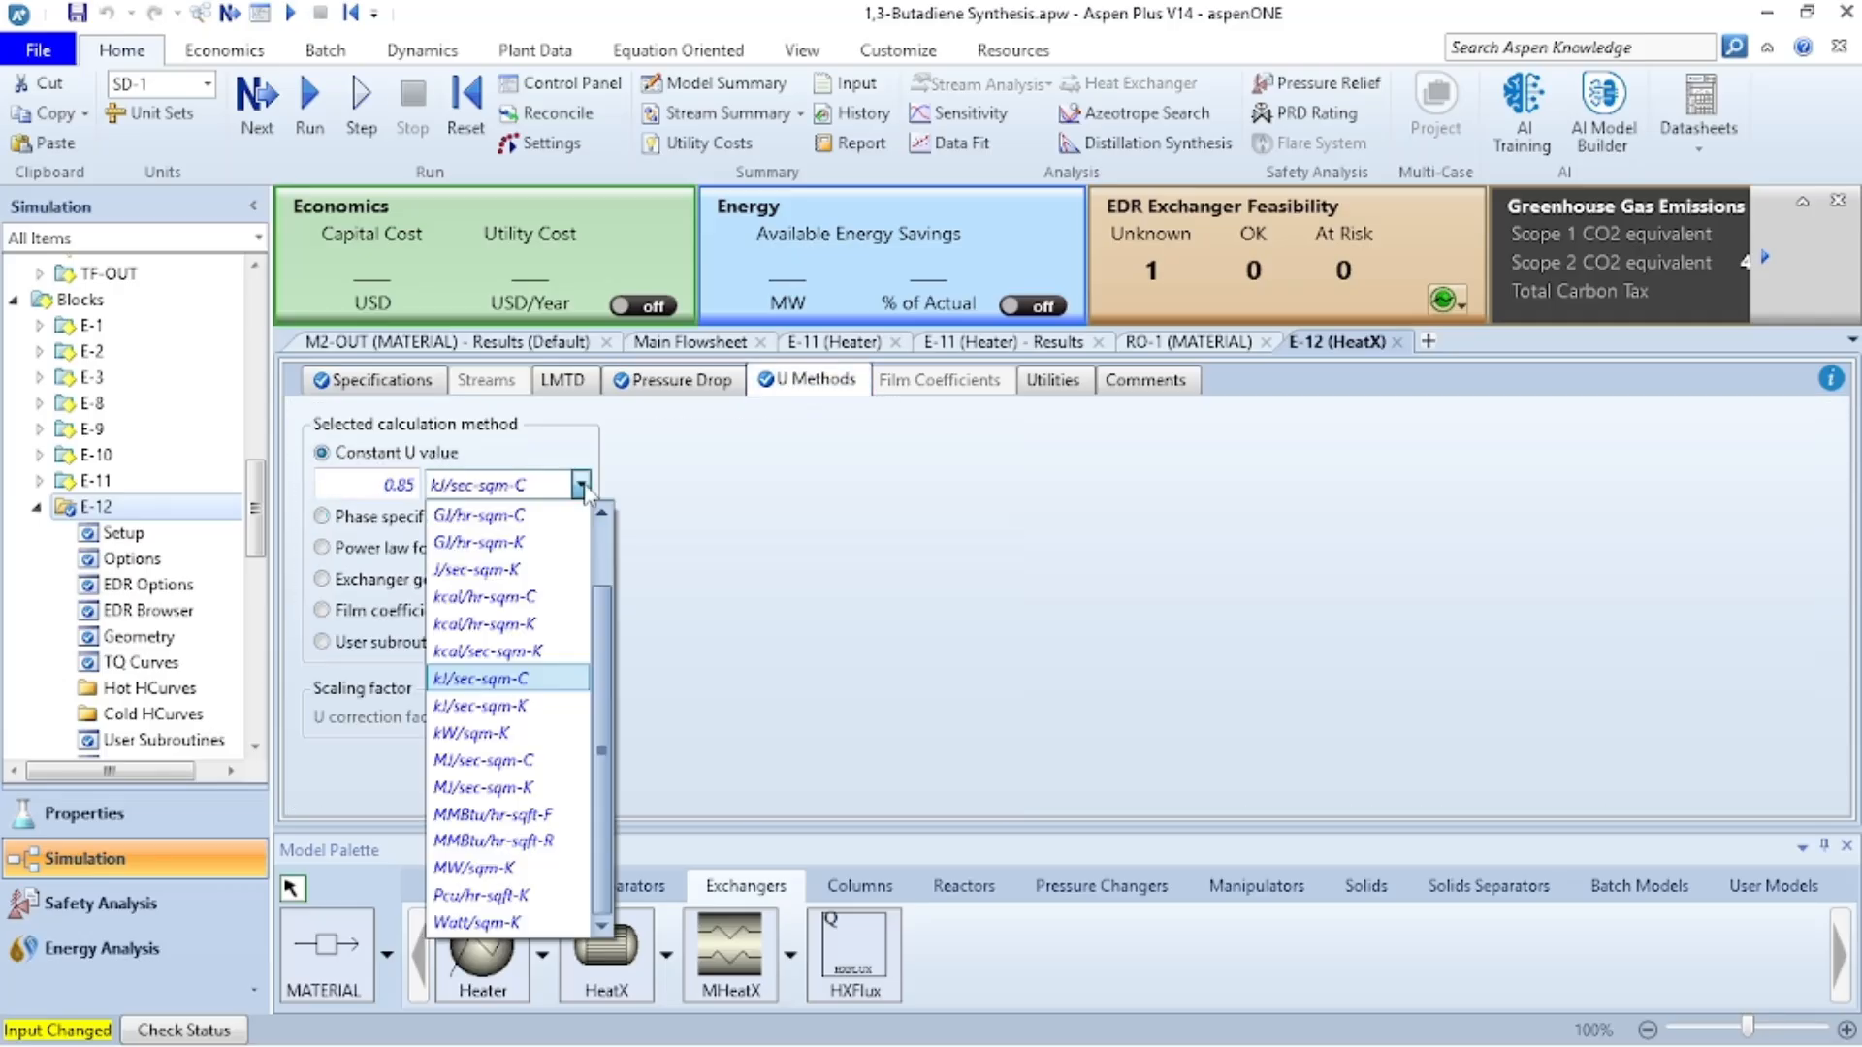
left_click(533, 732)
left_click(385, 482)
type("0.1")
left_click(688, 503)
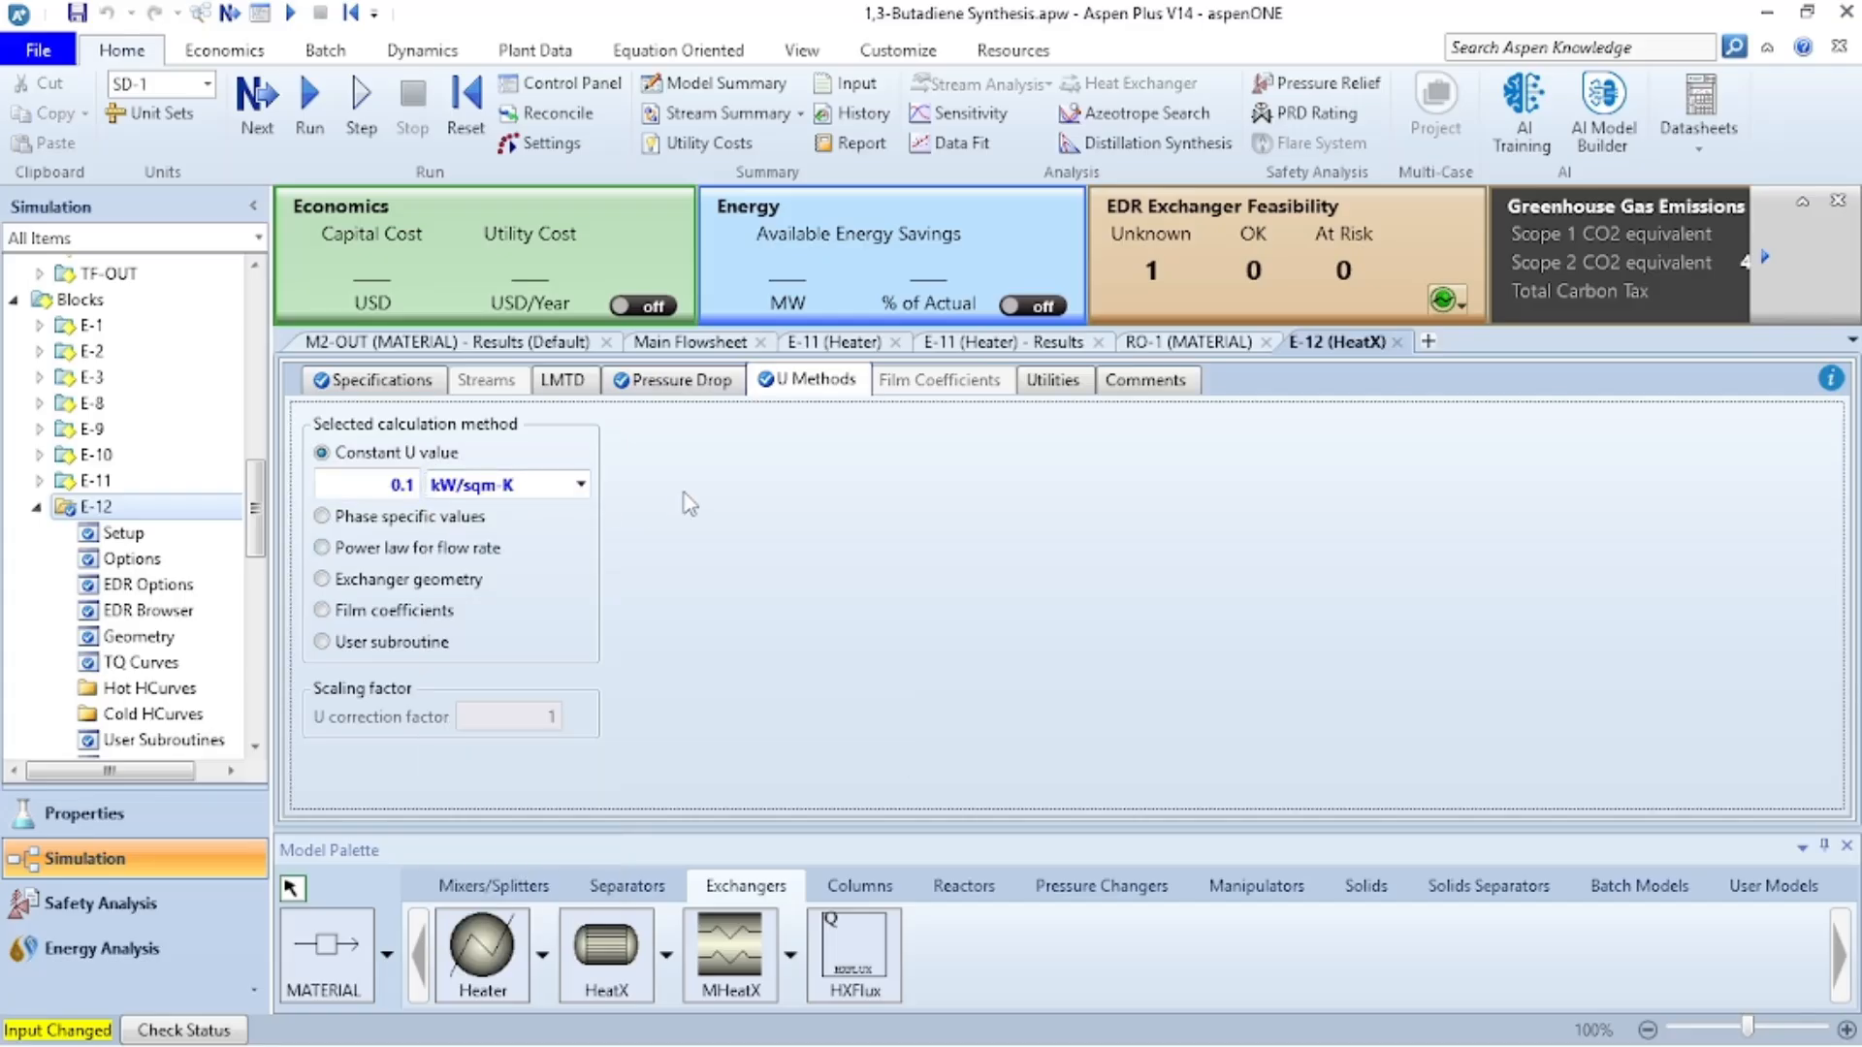
- Open the PS-1 stream inputs from the main flowsheet and set the temperature to 136 C
left_click(405, 384)
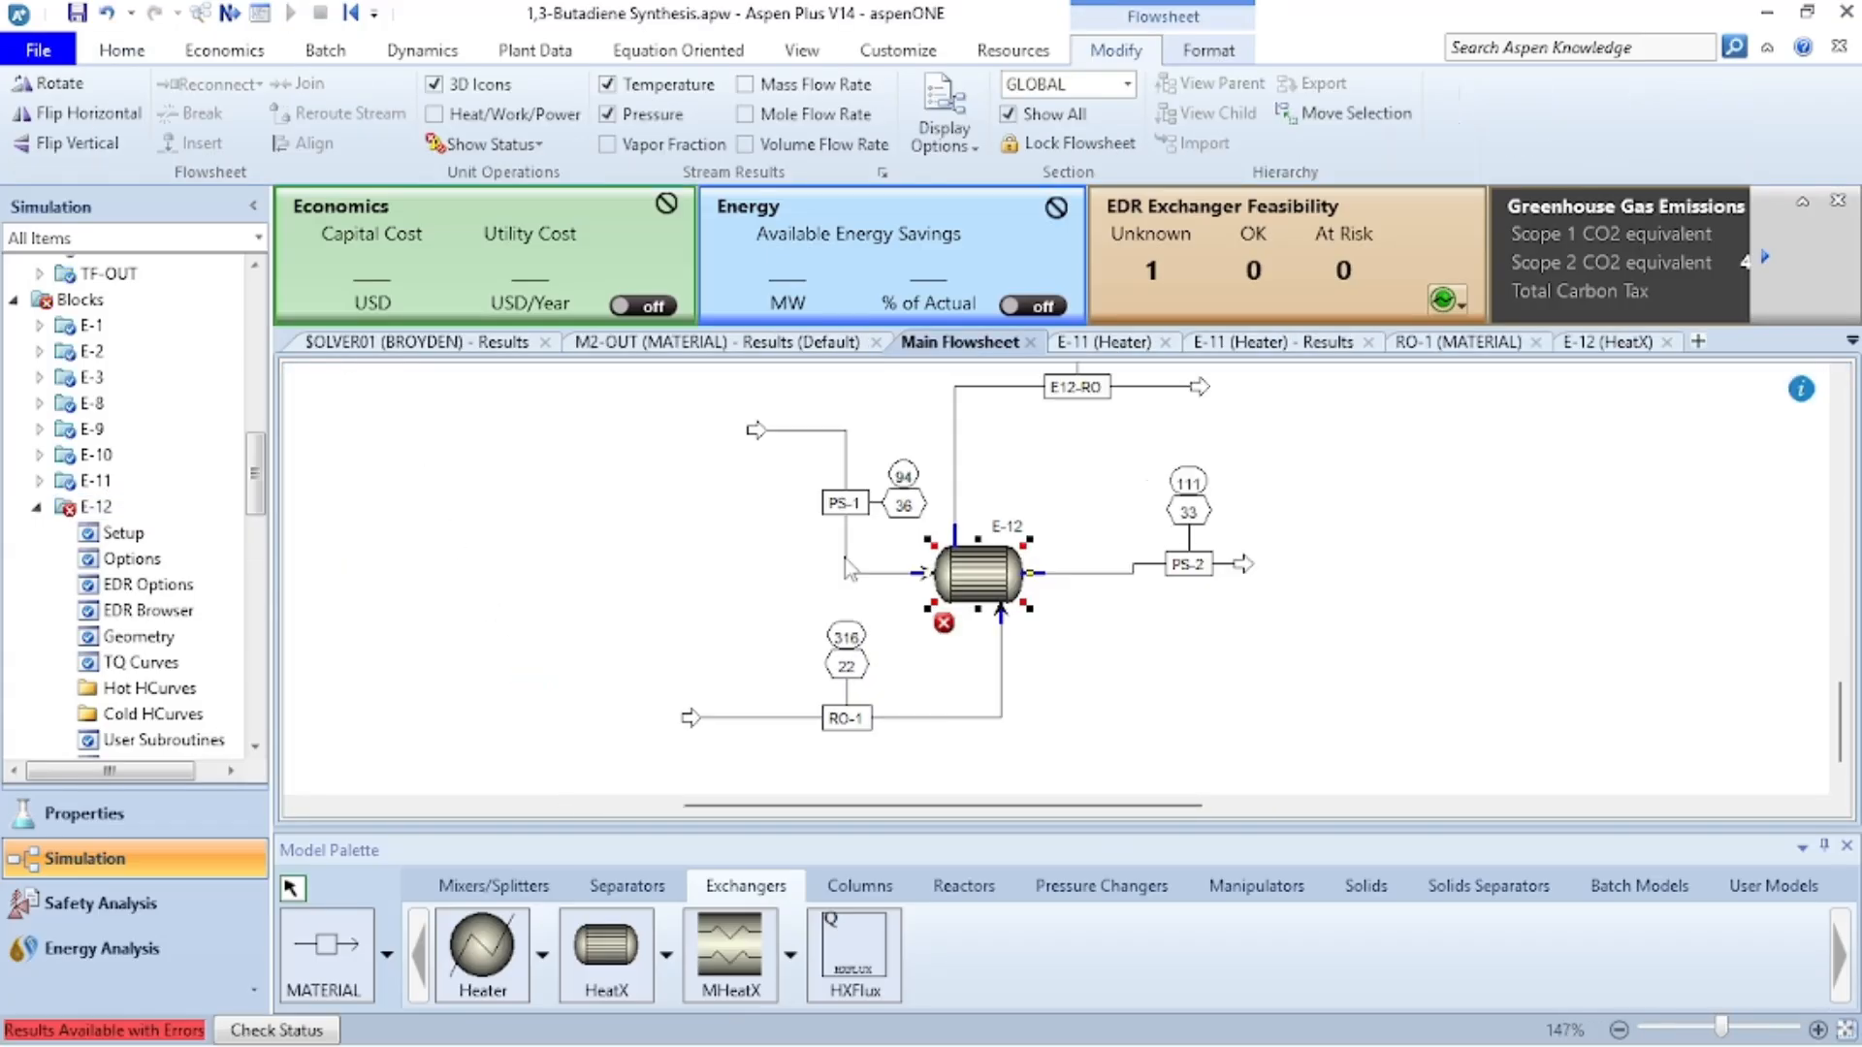
double_click(847, 570)
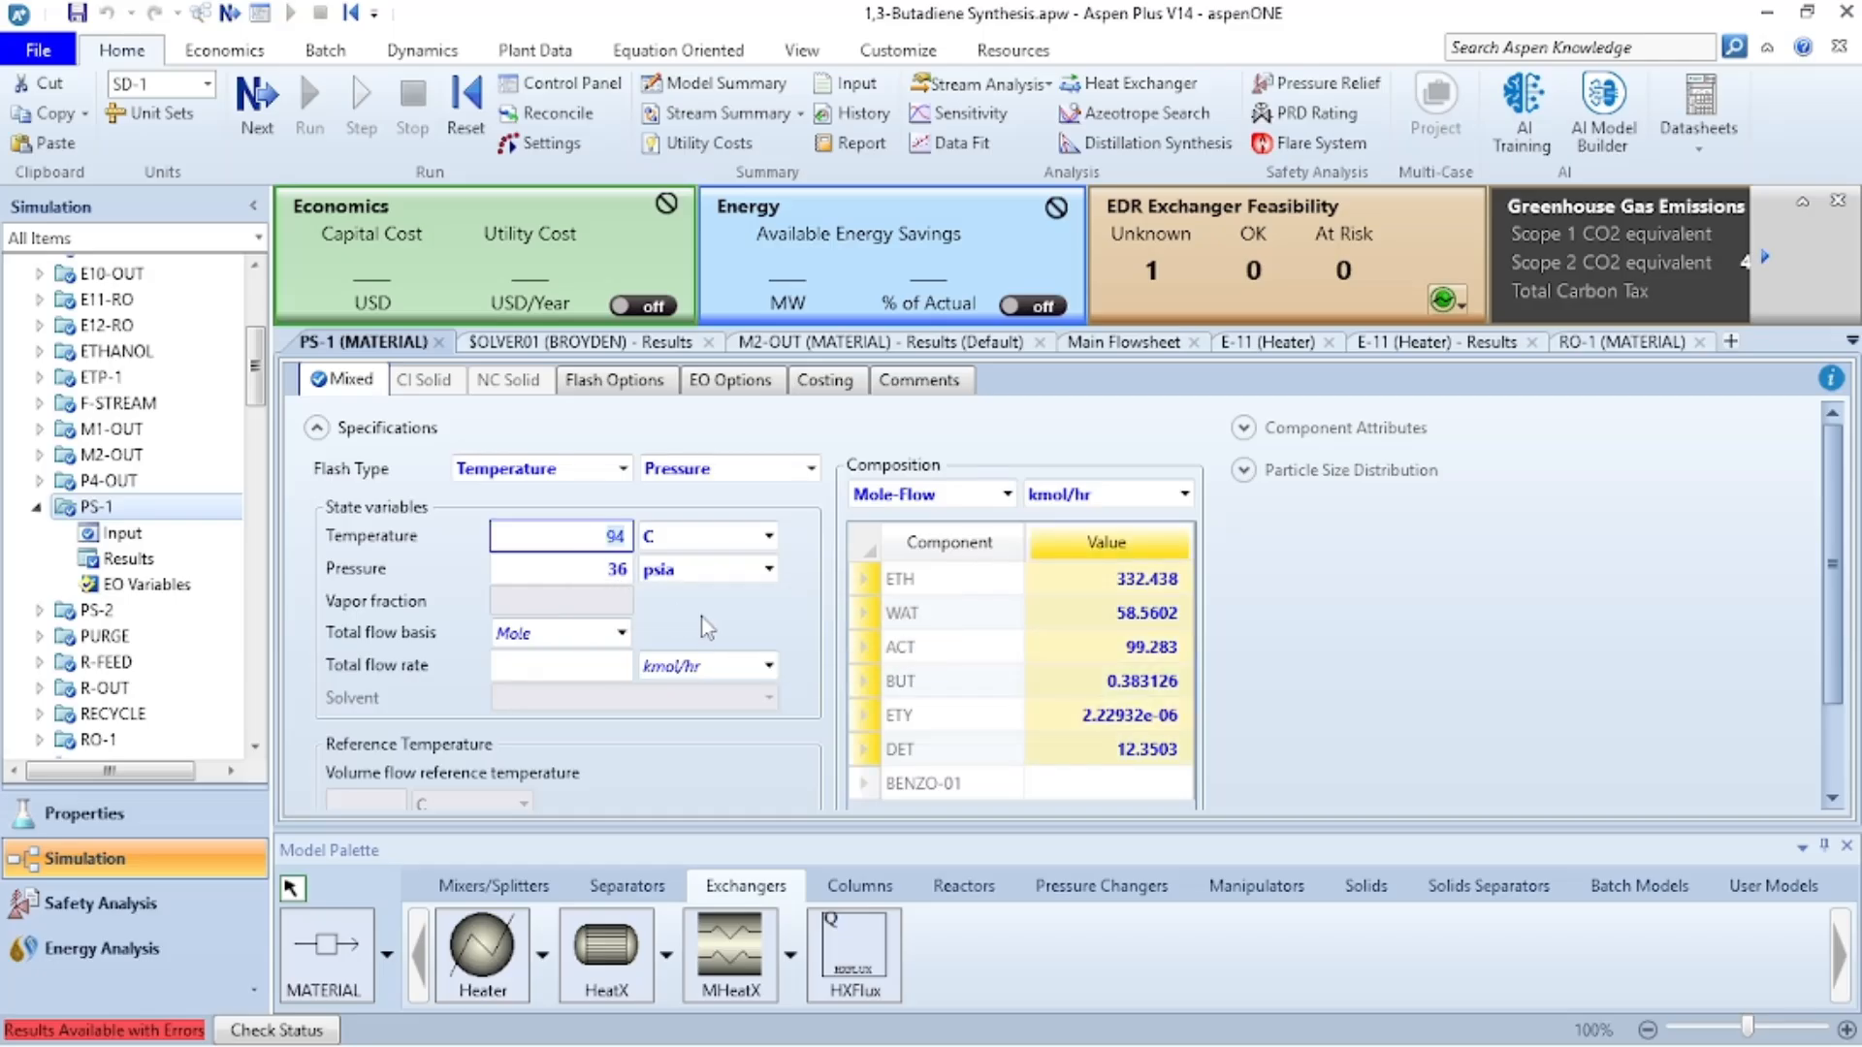
type("116")
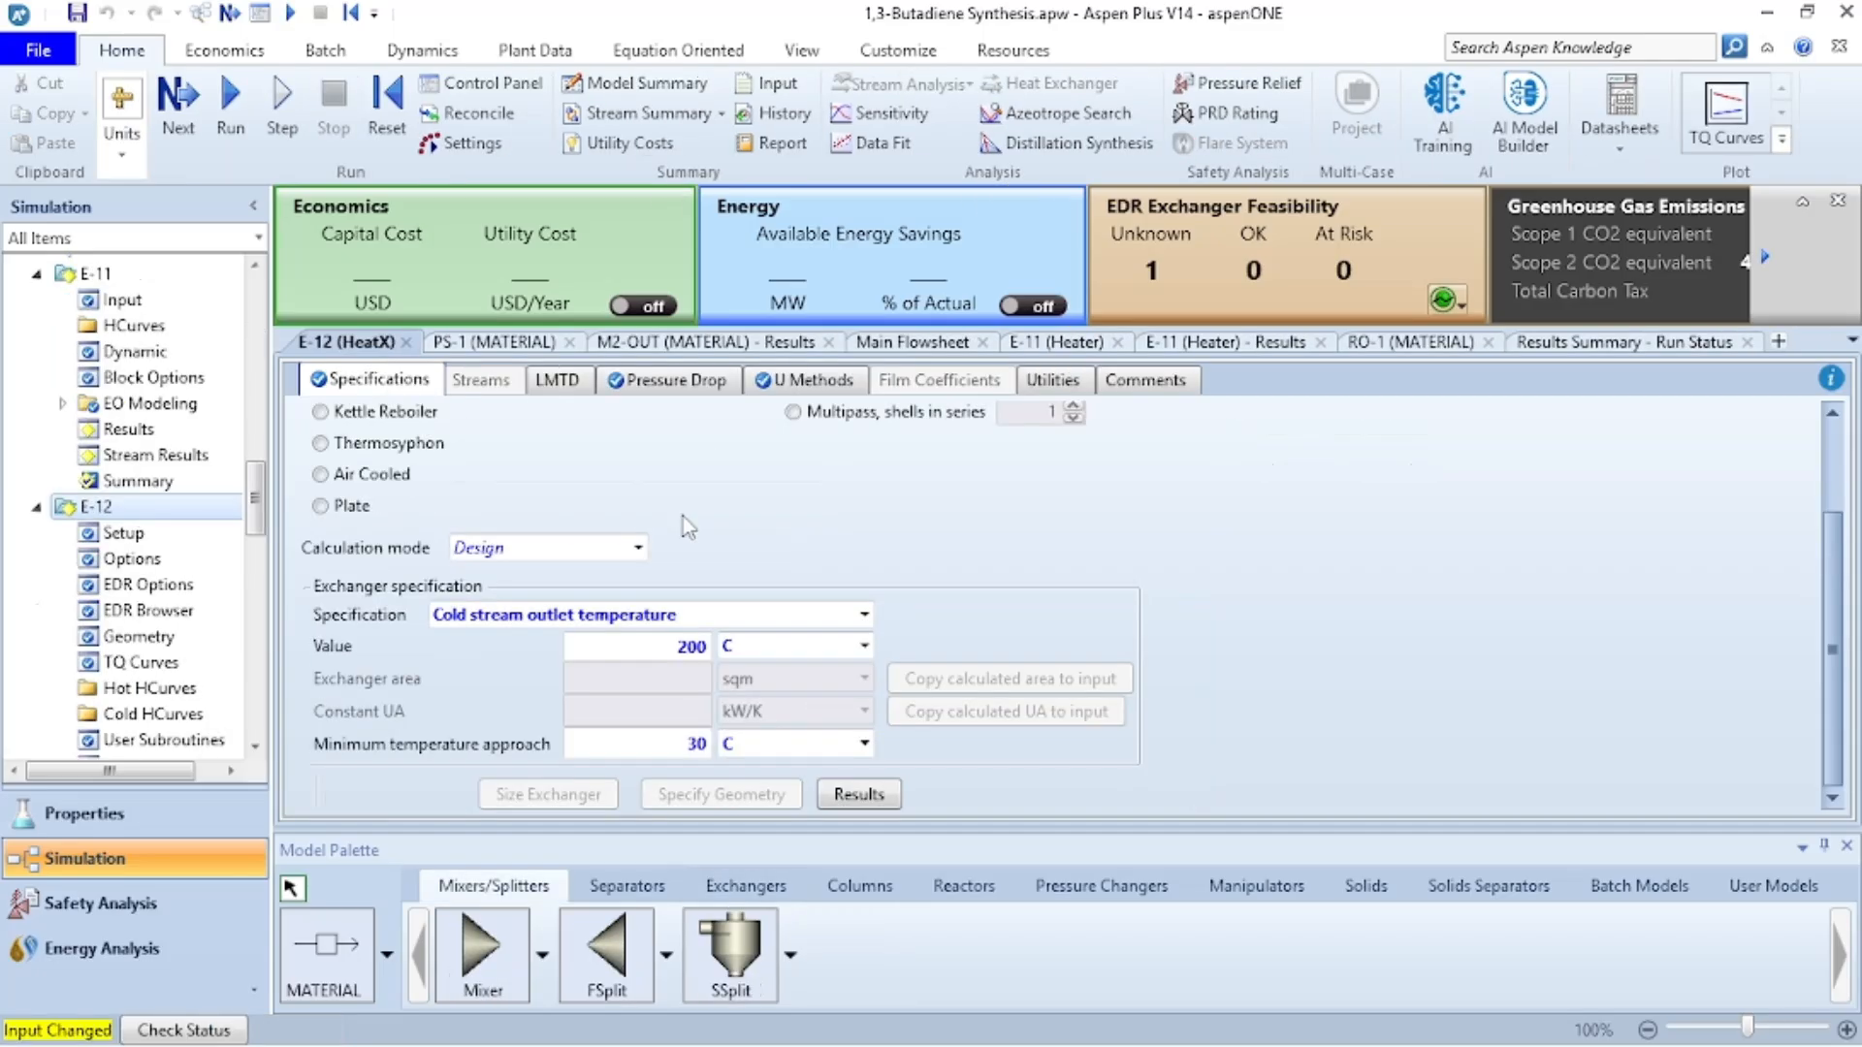
- Switch the E-12 exchanger specification to hot stream outlet temperature and run the simulation
left_click(863, 615)
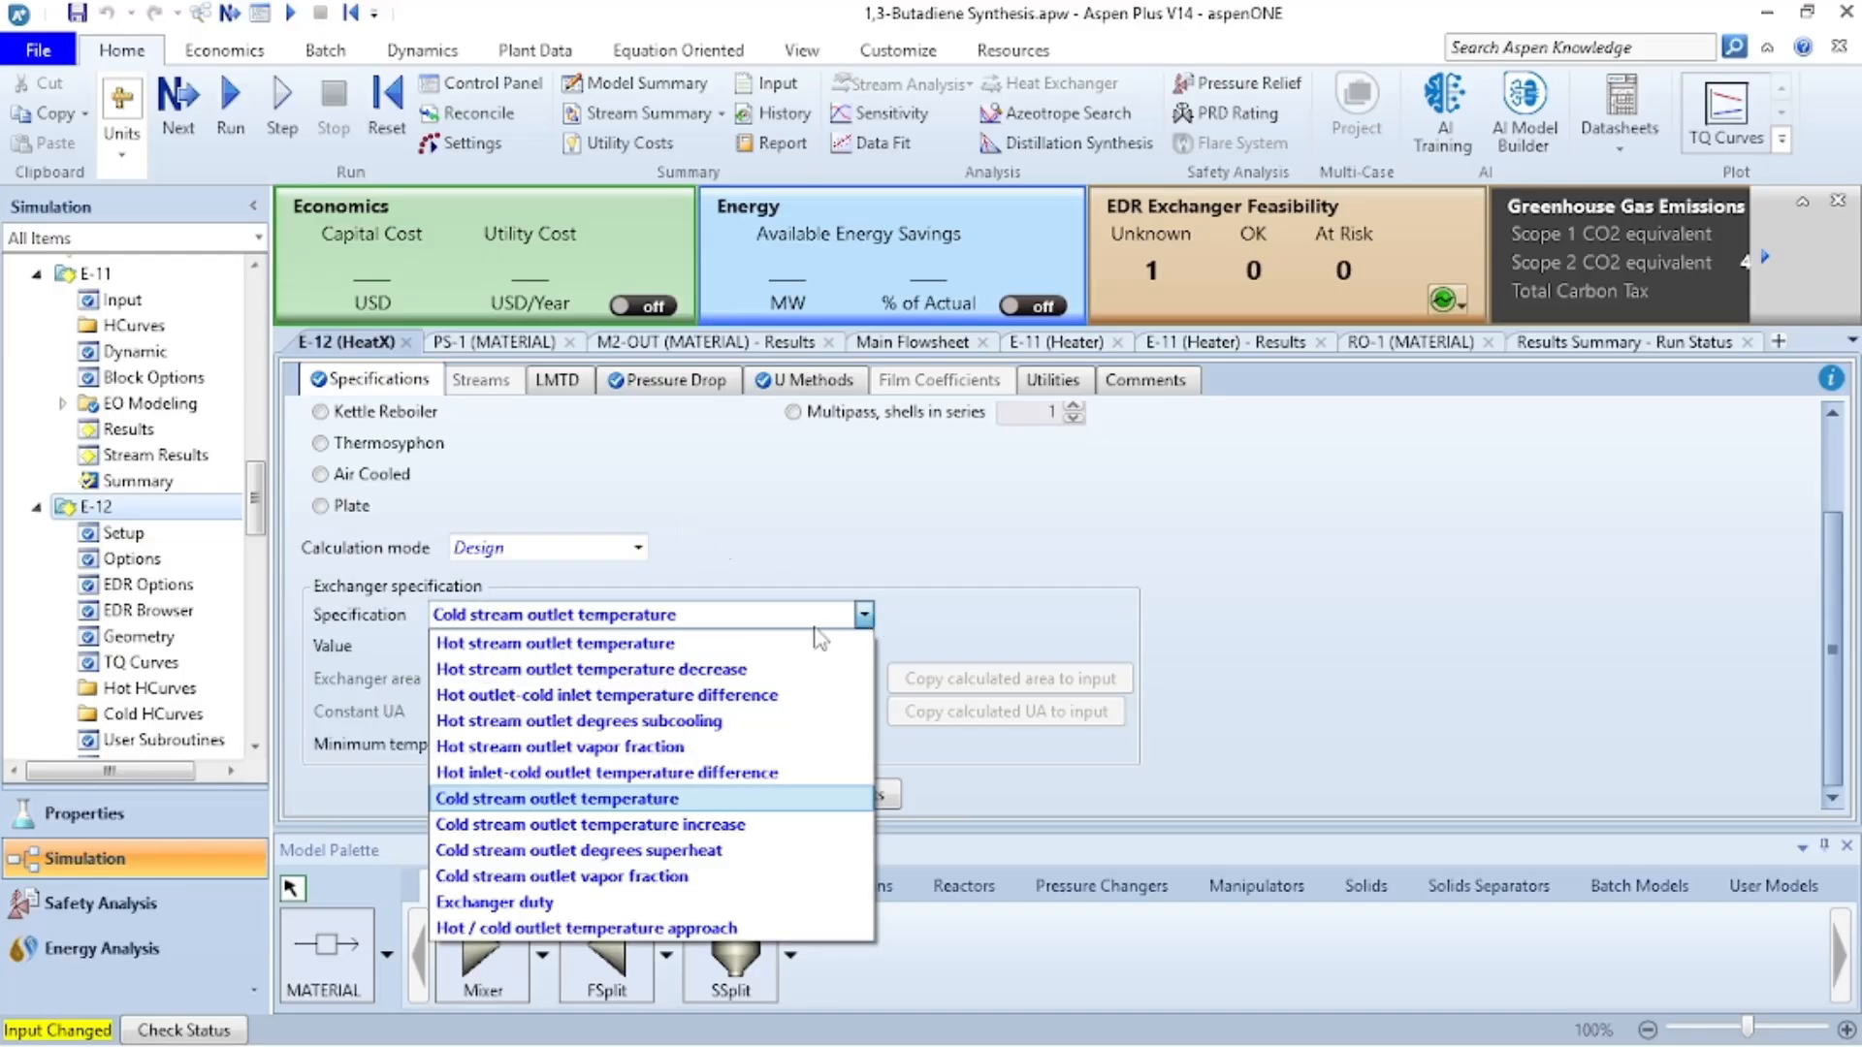
left_click(769, 652)
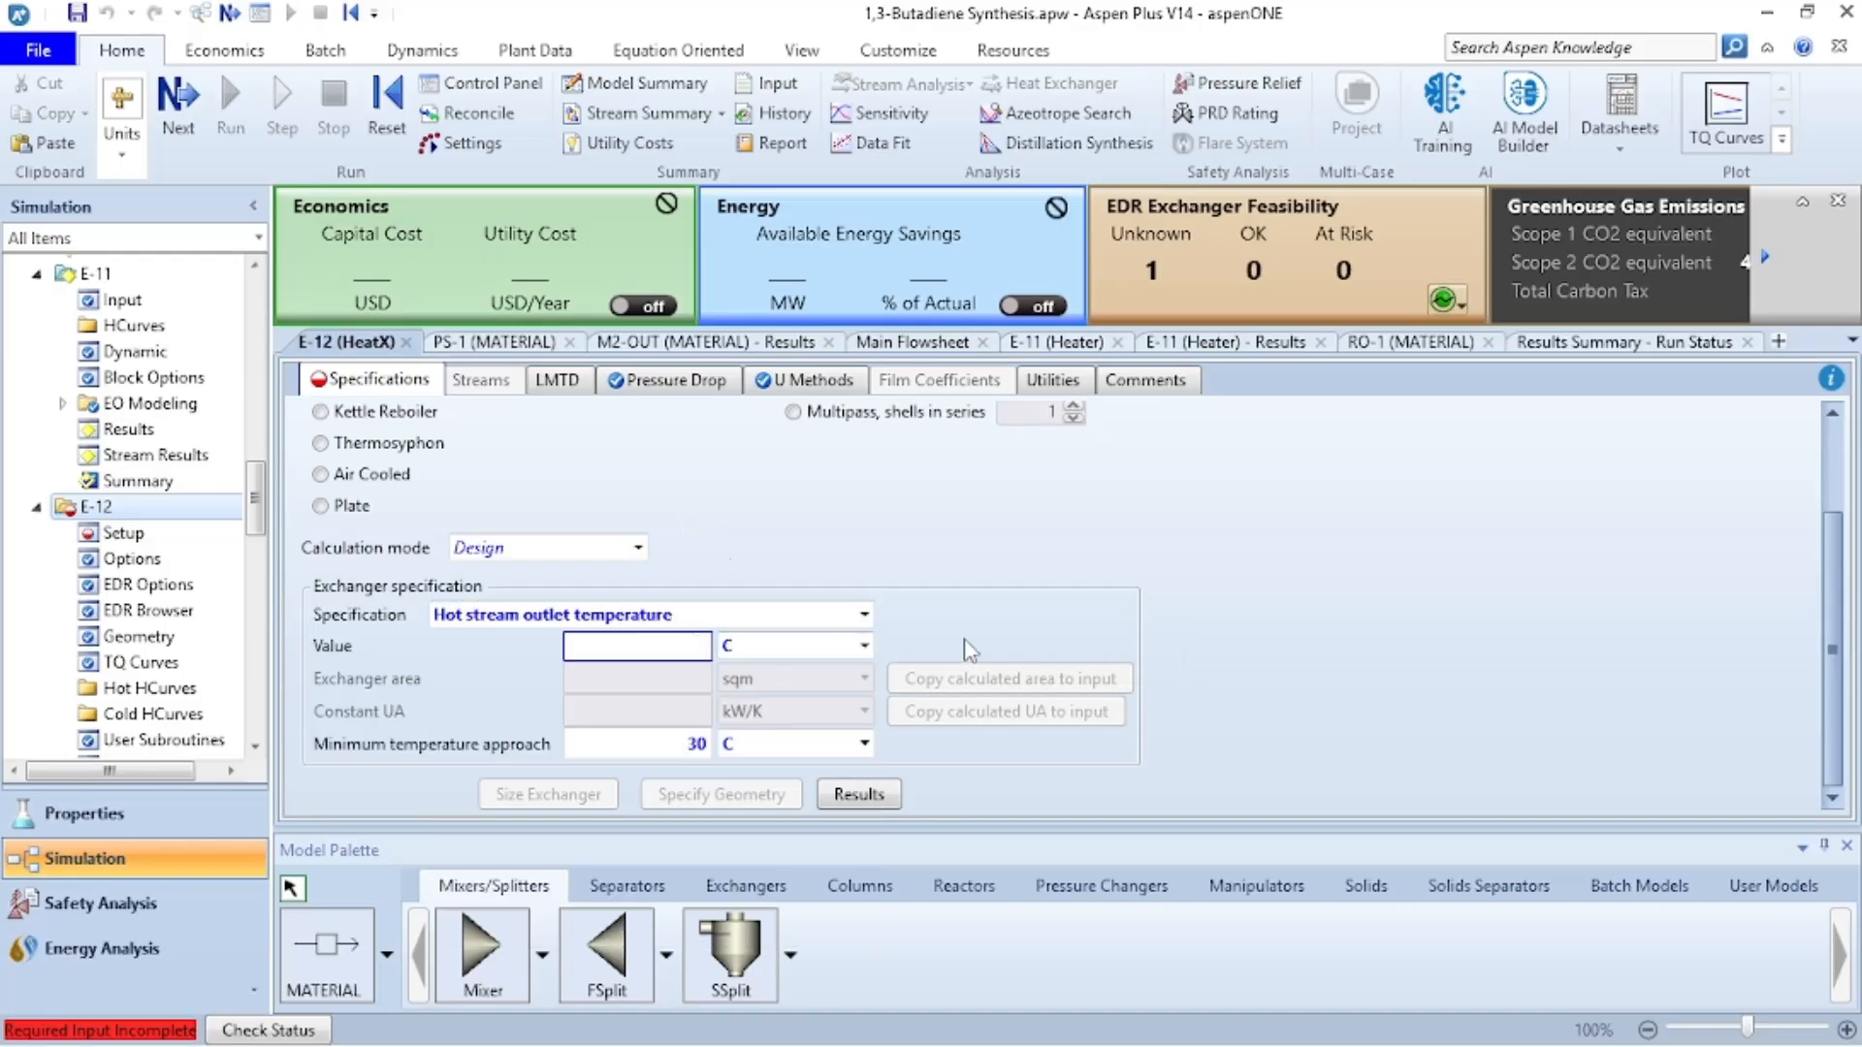
left_click(291, 12)
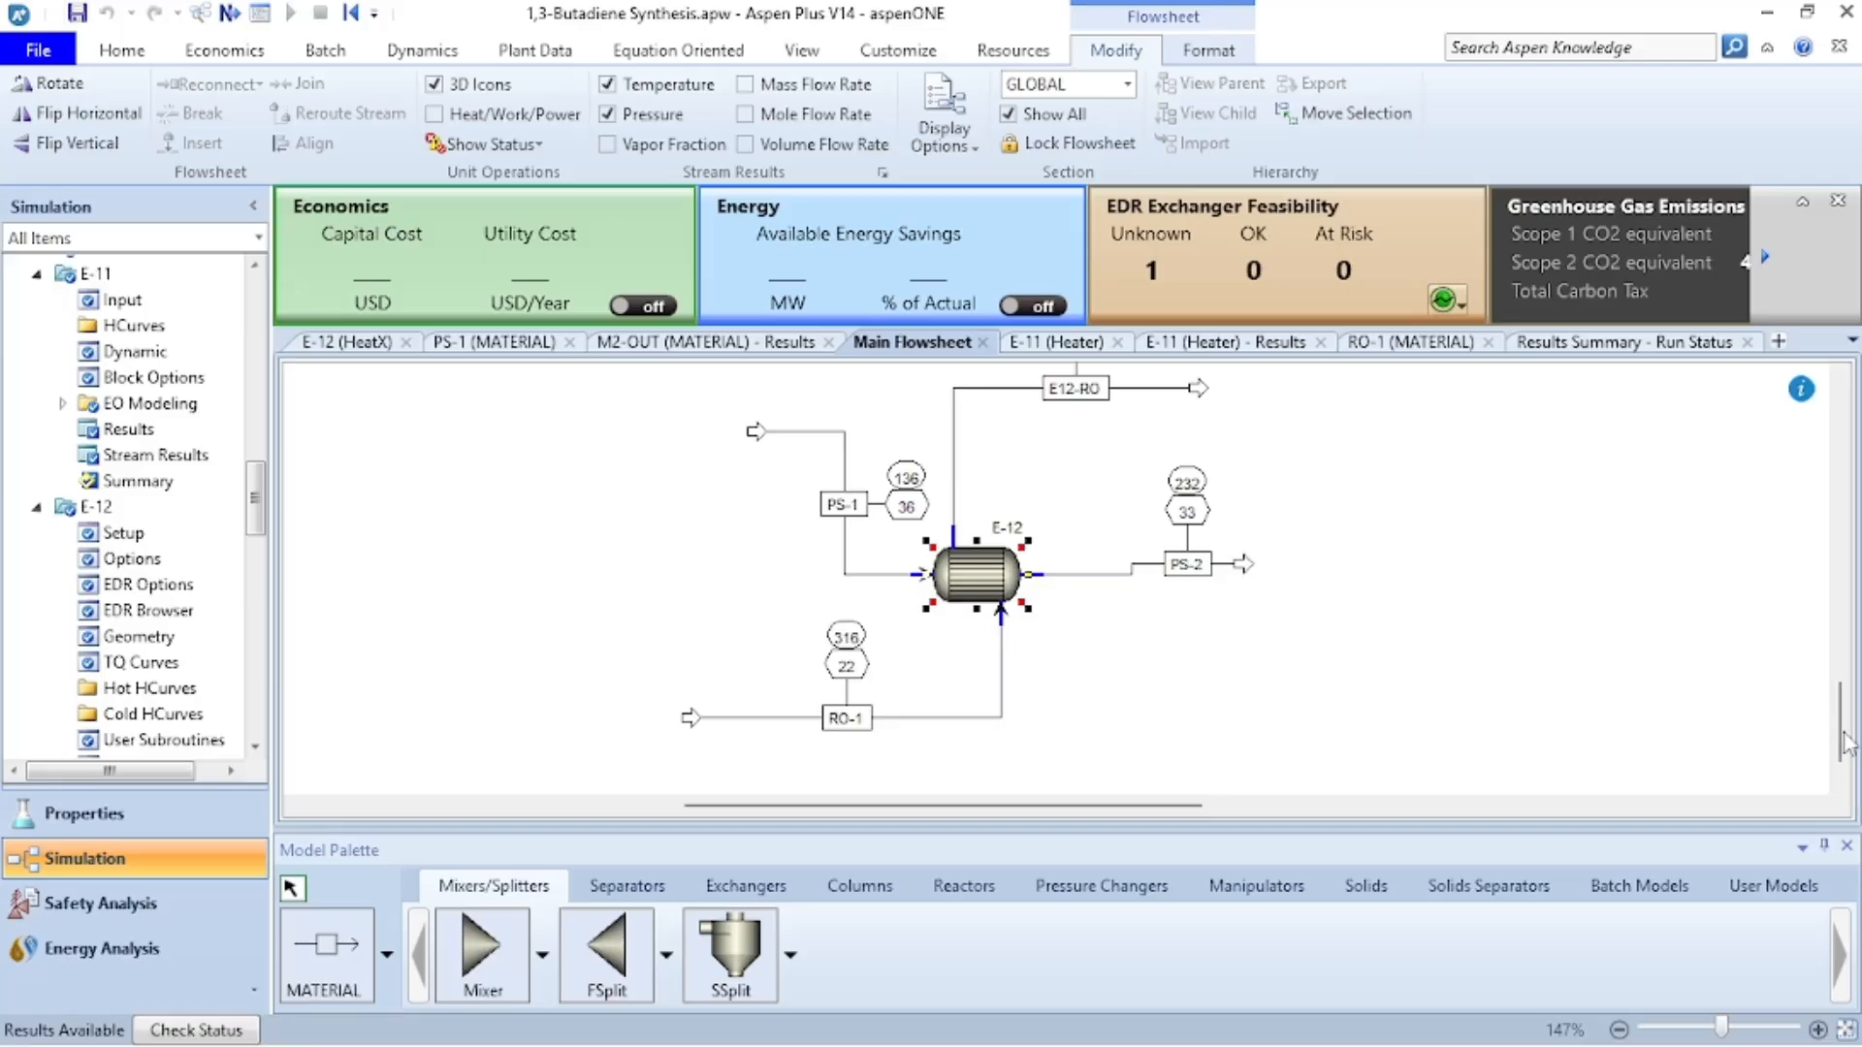
- Draw a new material stream PS-1 in the empty flowsheet area below RO-1
scroll(792, 718, "down", 4)
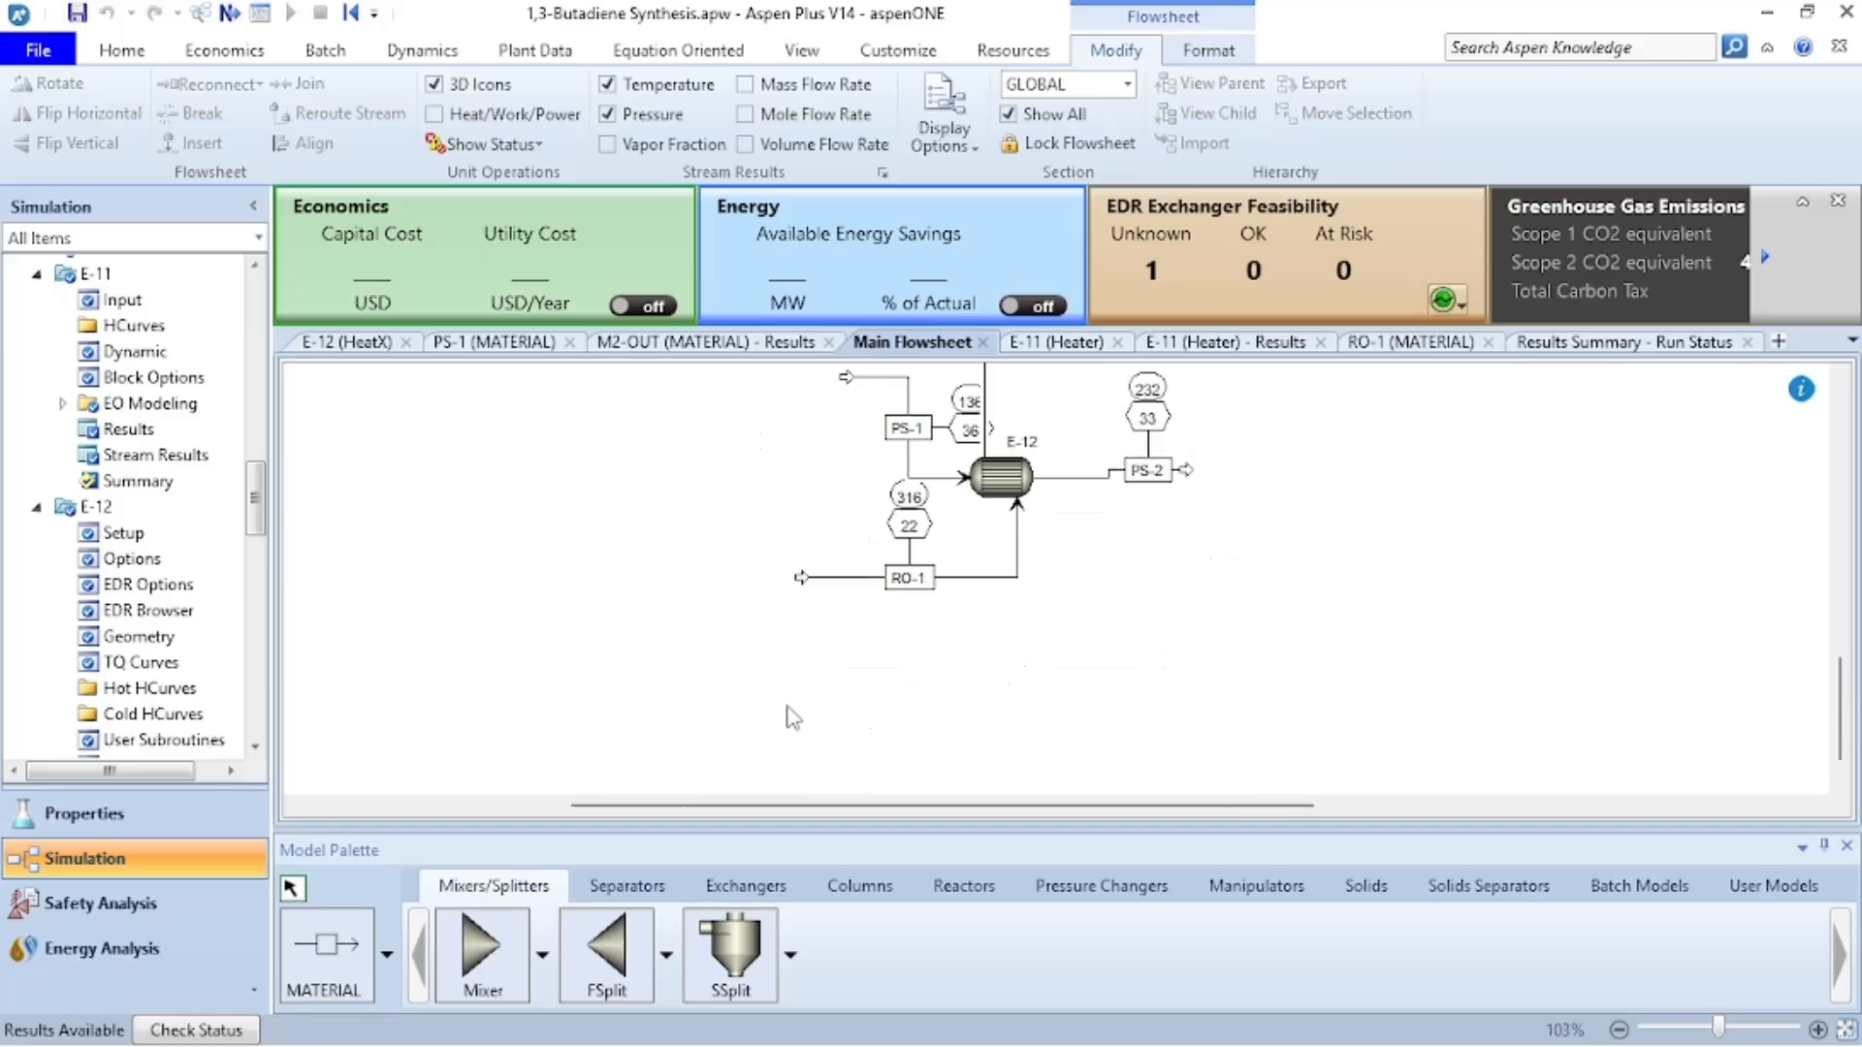
left_click(337, 962)
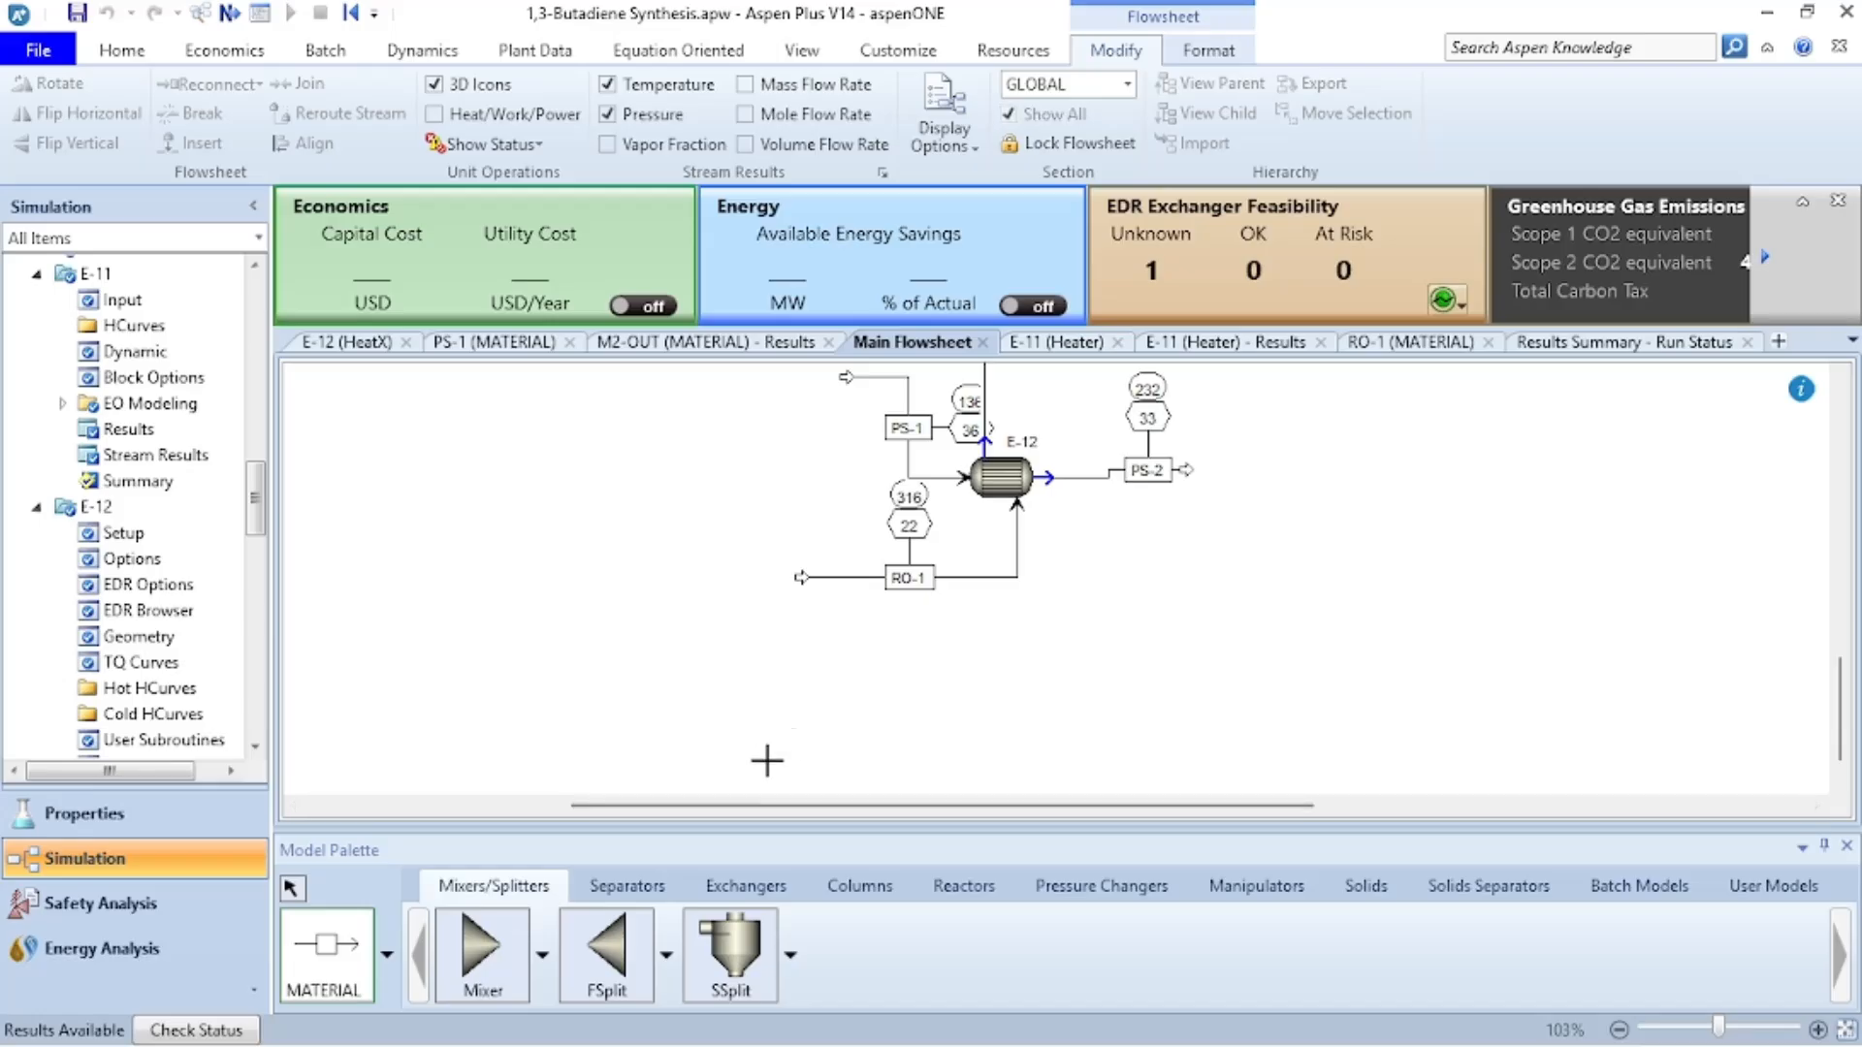
left_click(787, 759)
left_click(960, 758)
key("Escape")
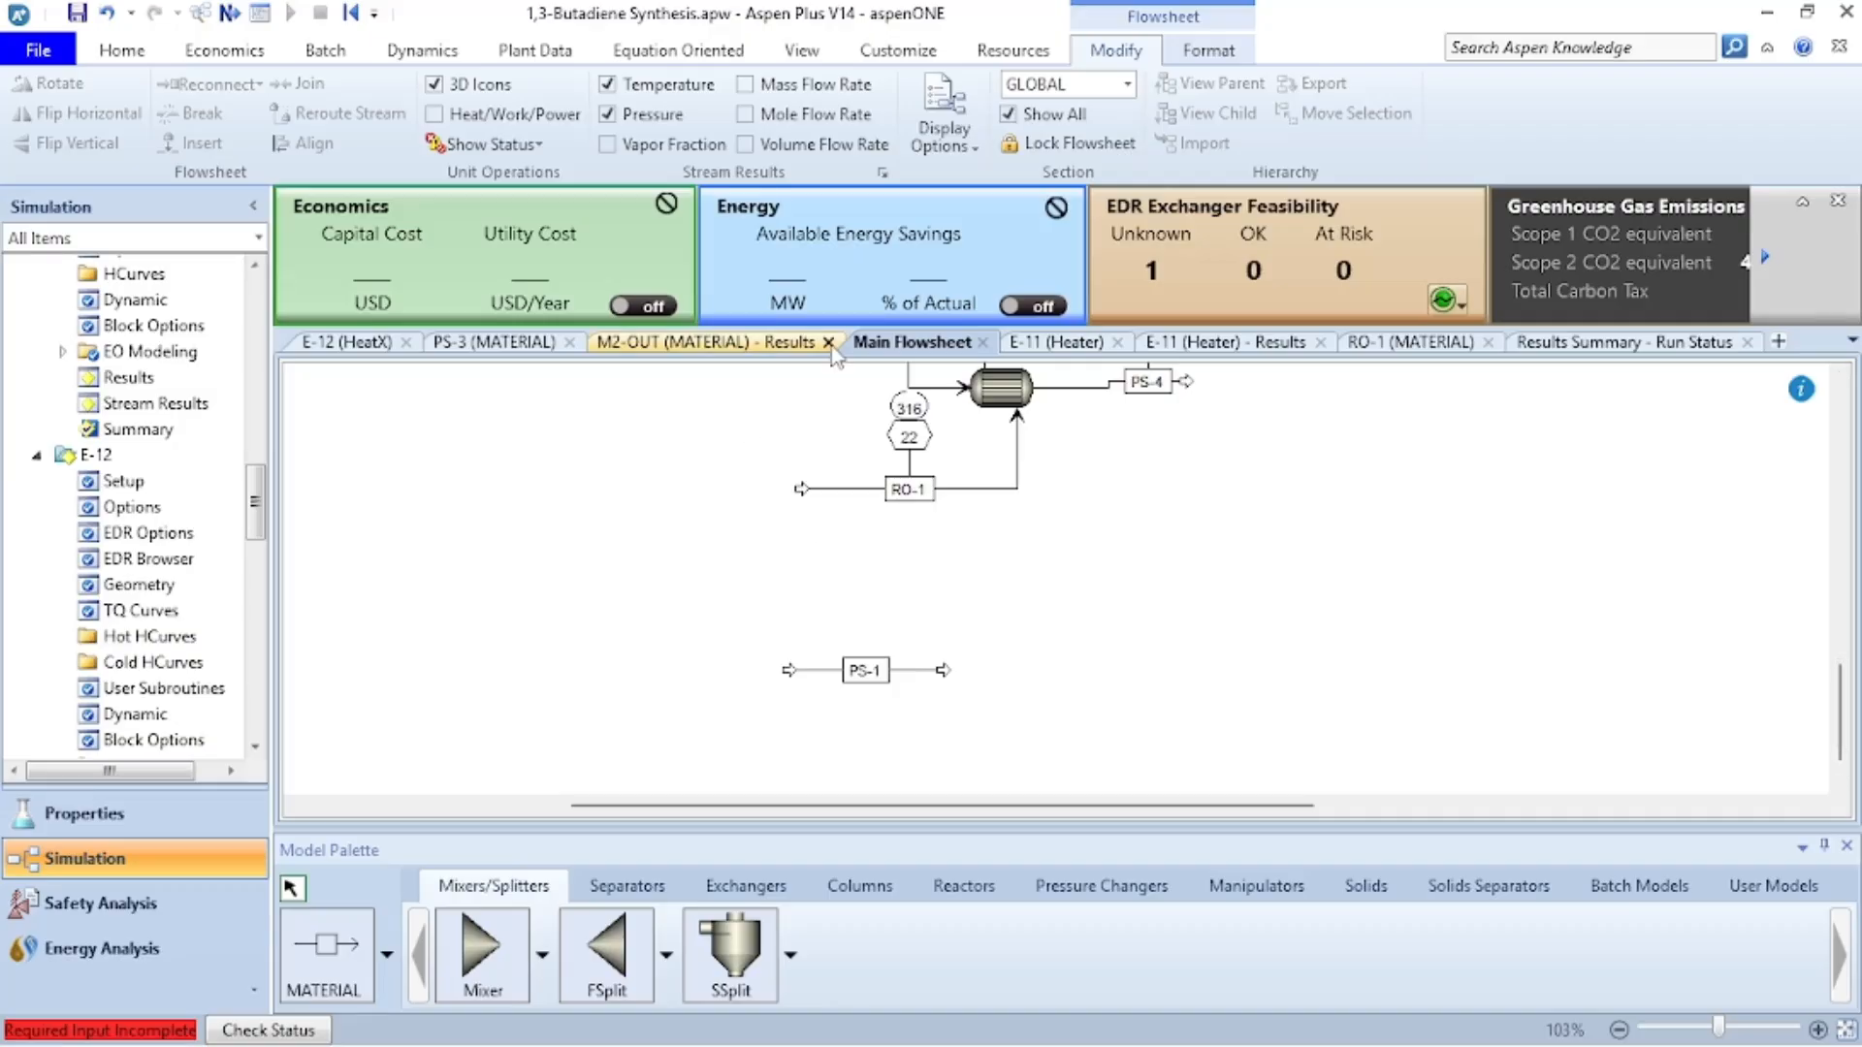
- Close the M2-OUT results and dock the PS-3 stream form in a separate pane beside the flowsheet
left_click(829, 344)
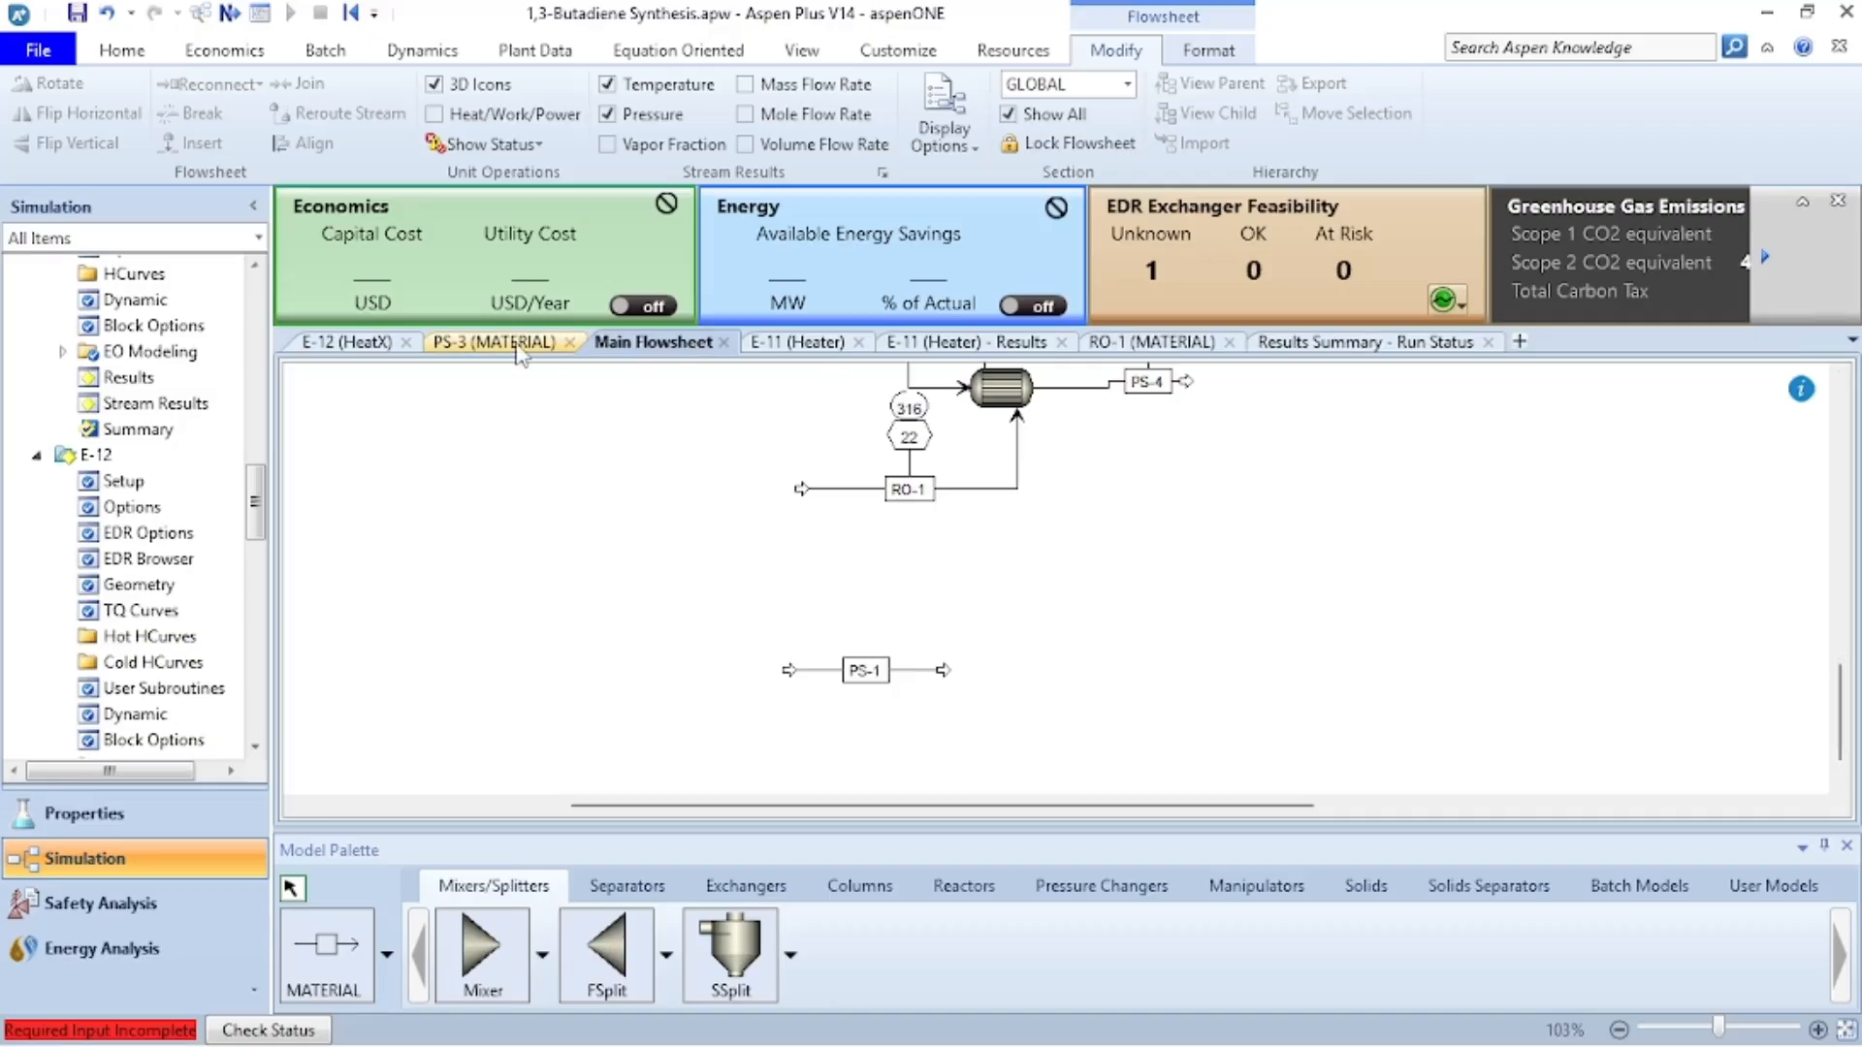
left_click(518, 344)
left_click_drag(498, 343, 1821, 574)
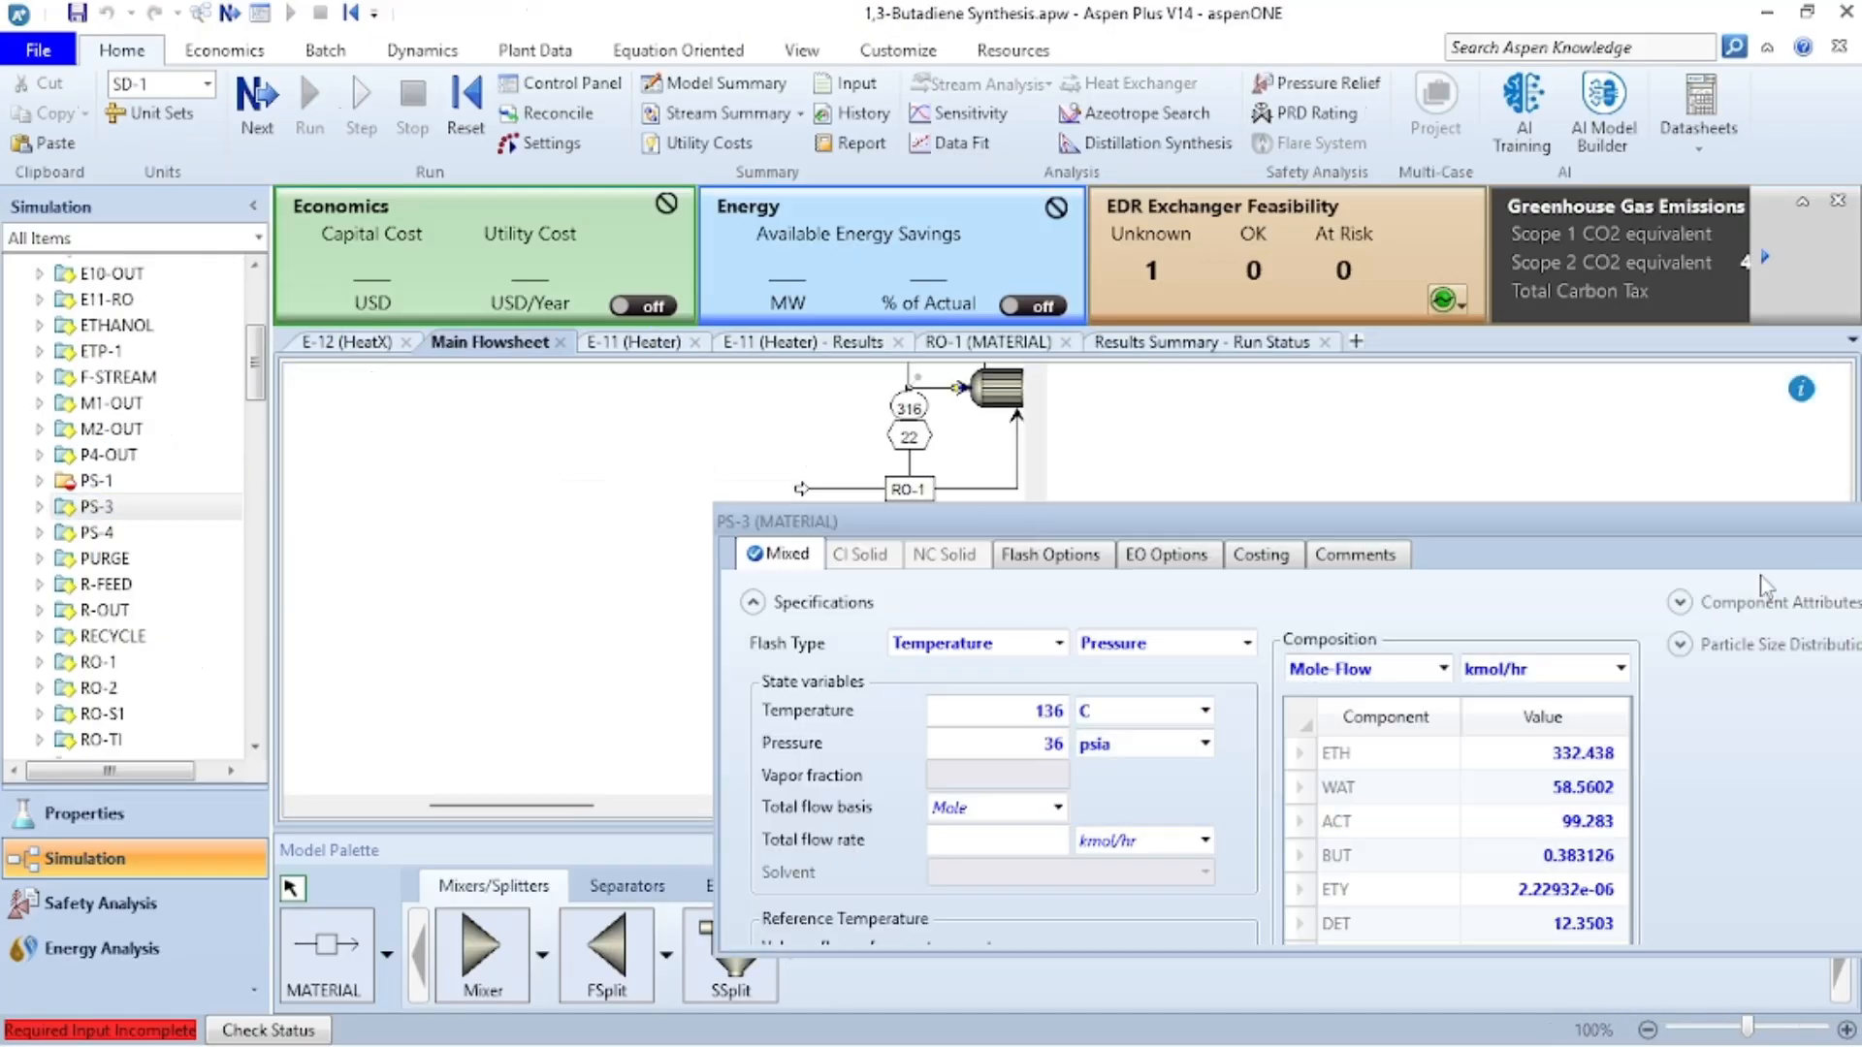
- Open the PS-1 stream inputs and specify a temperature of 94 C and a pressure of 39 psia
double_click(926, 670)
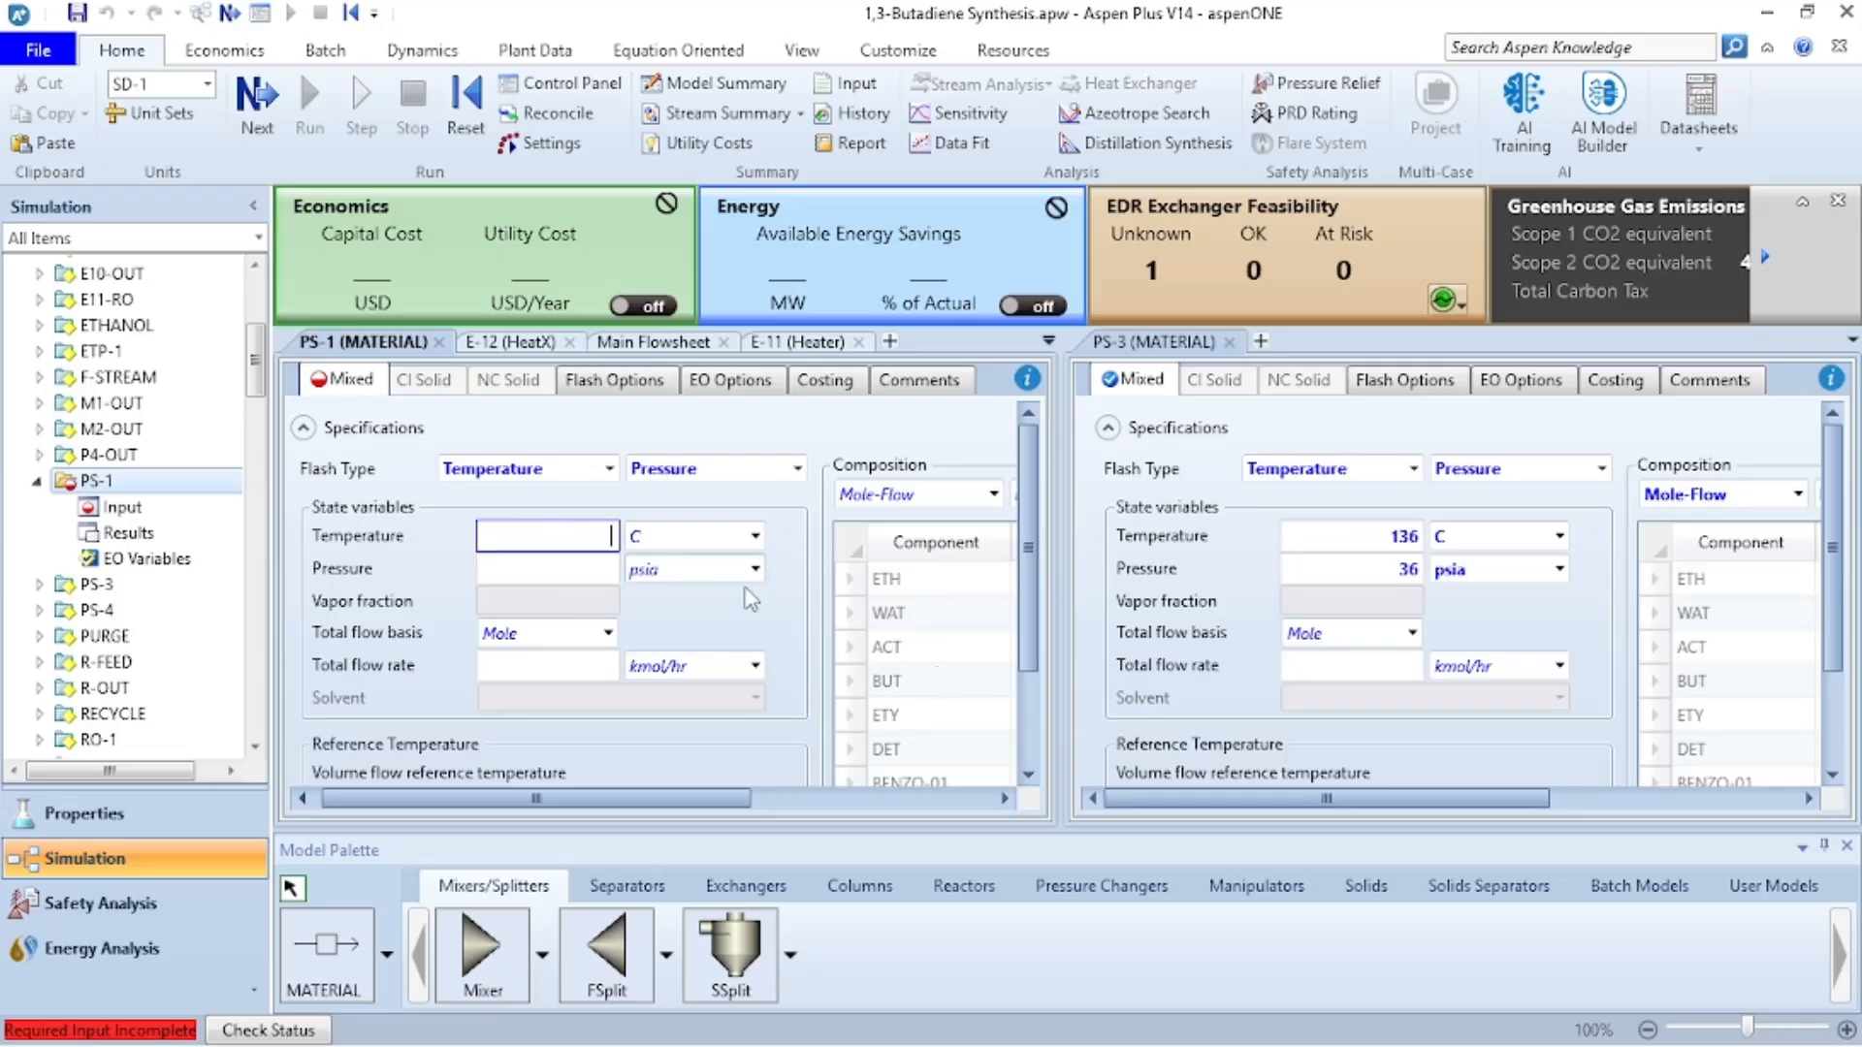
left_click(603, 570)
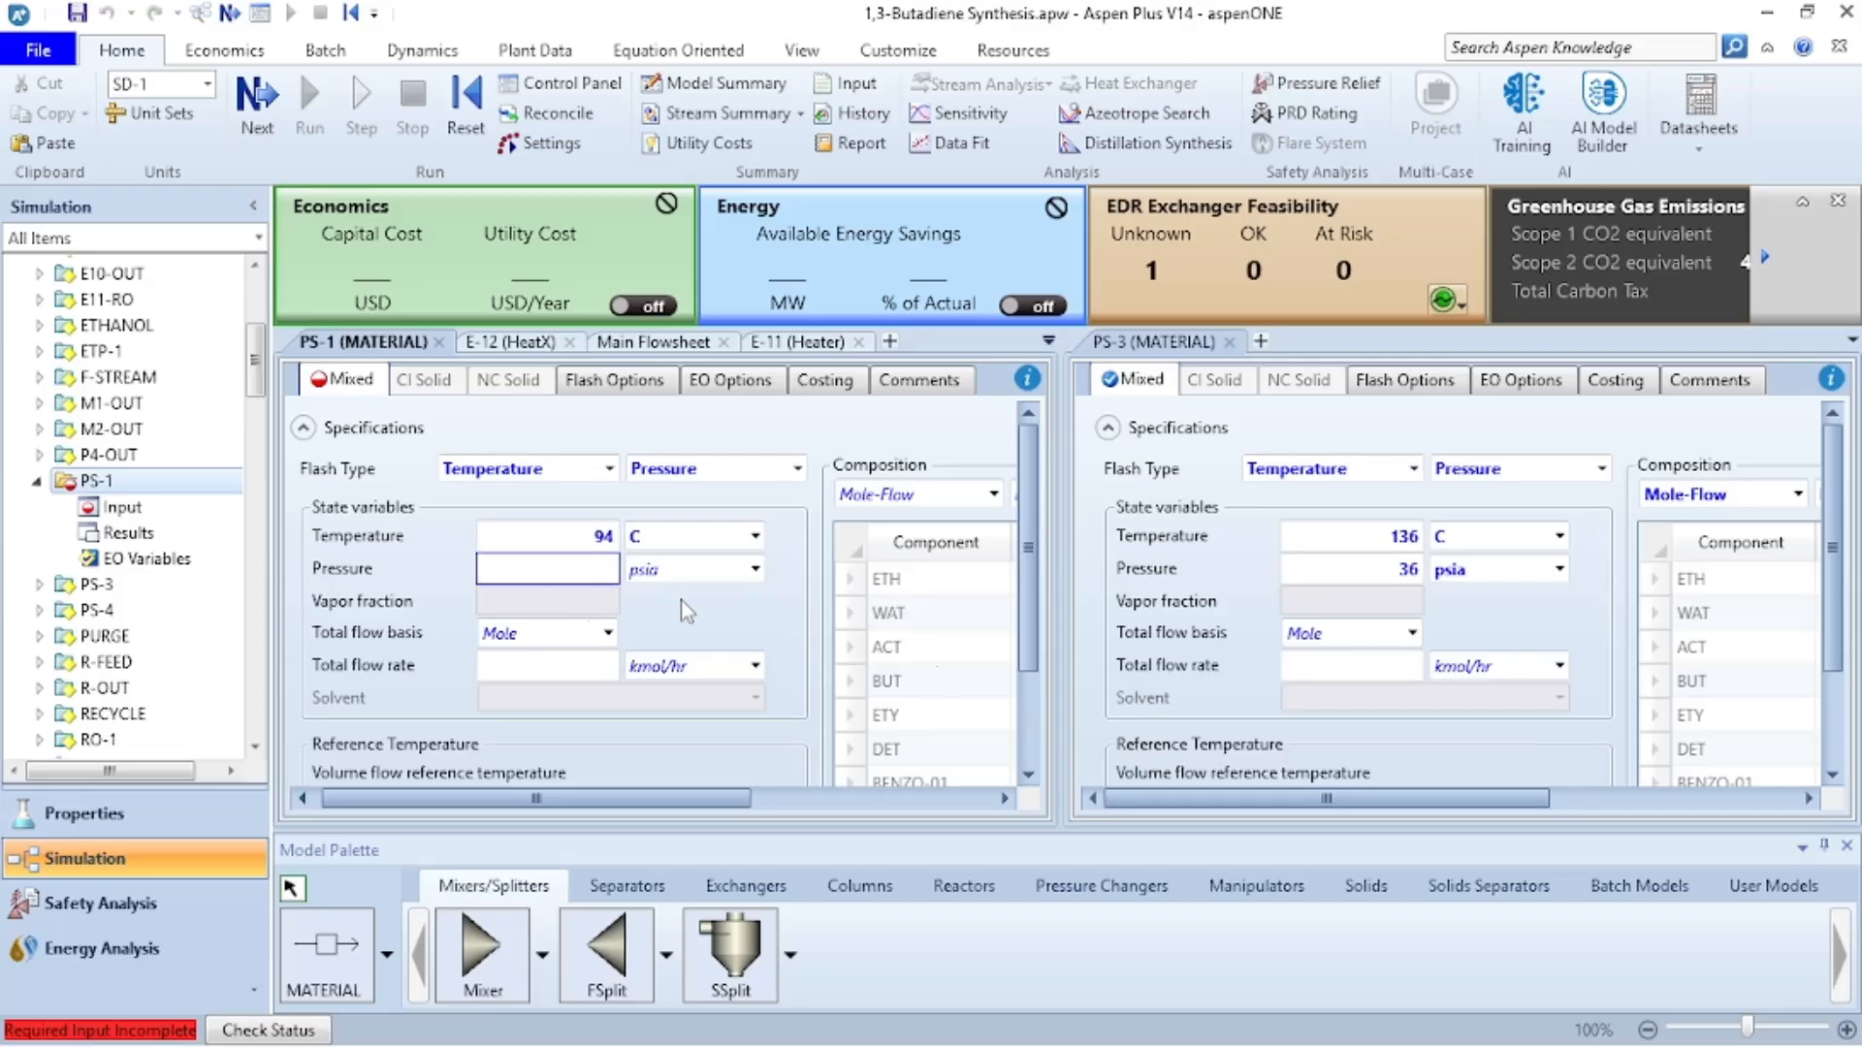
- Copy the six mole flows from ETH to DET of PS-3 into the PS-1 composition, and close the PS-3 form
left_click_drag(691, 798, 862, 798)
left_click_drag(1406, 798, 1552, 798)
left_click(1587, 584)
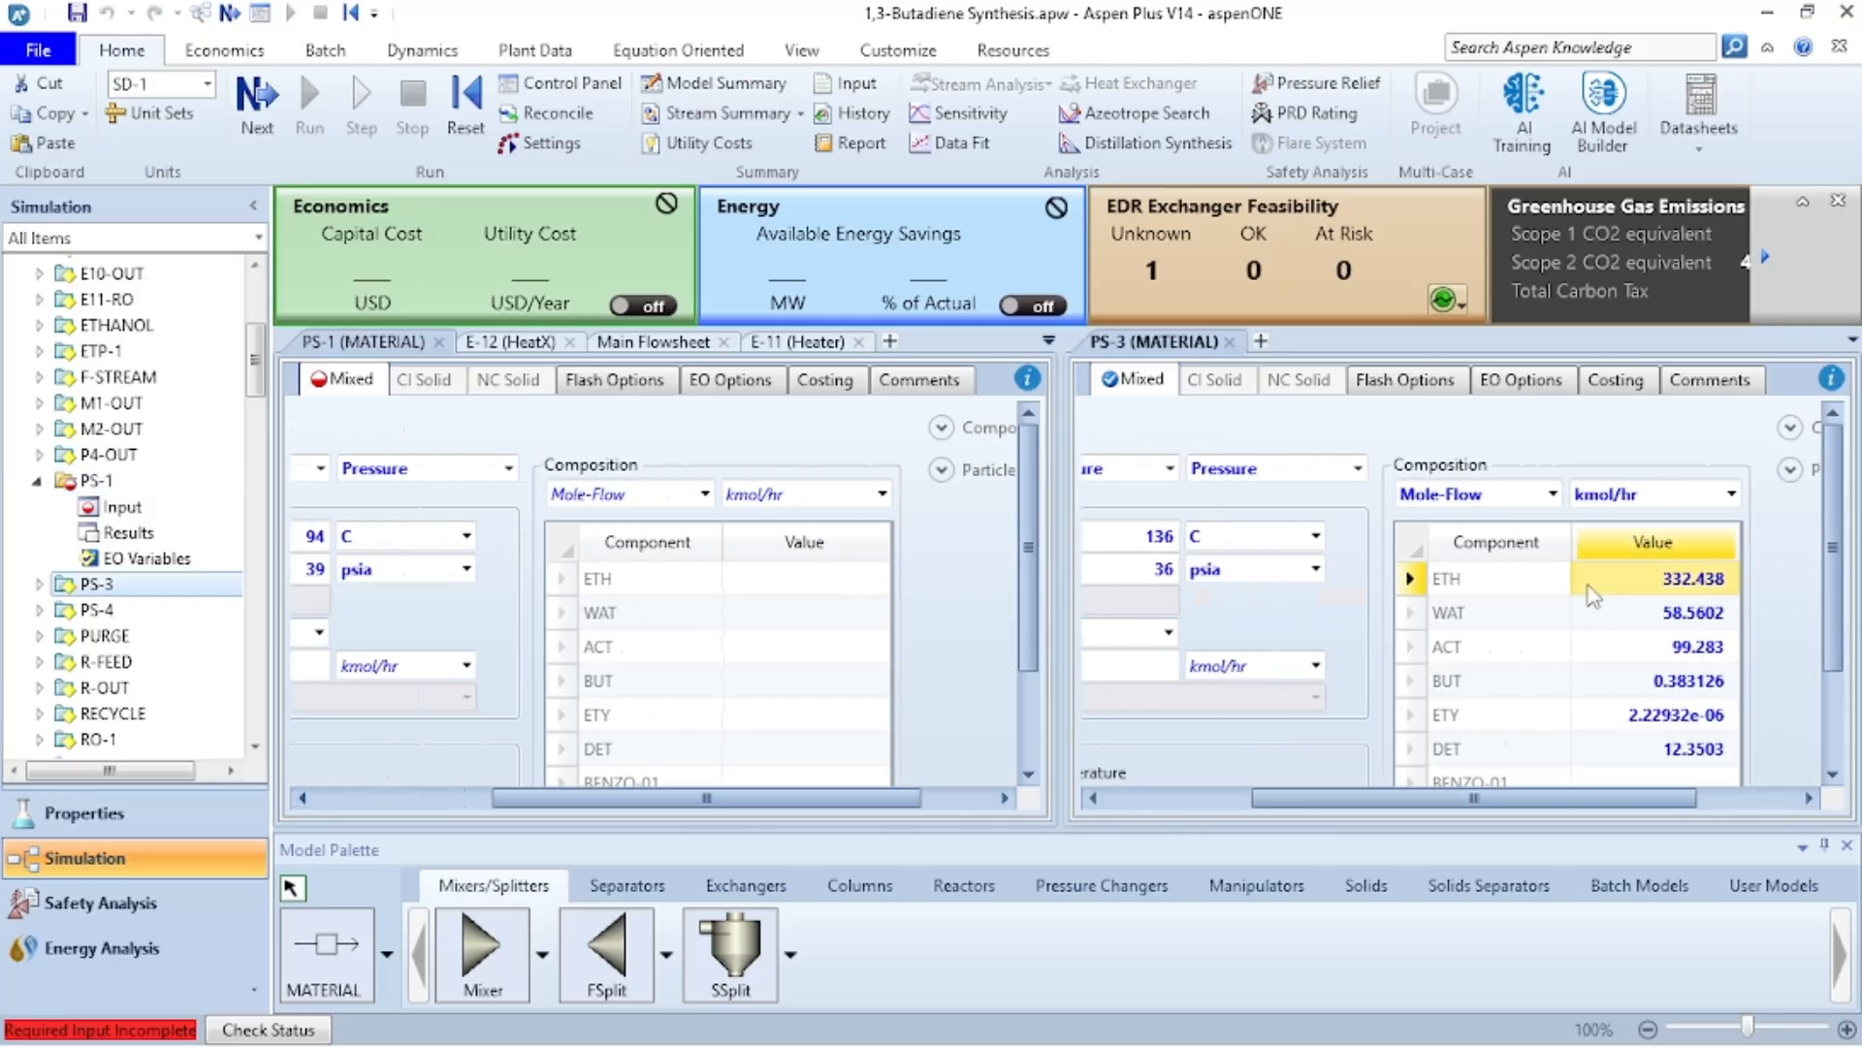
key("shift+Down")
key("shift+Down")
key("shift+Down")
key("shift+Down")
key("shift+Down")
key("ctrl+c")
left_click(778, 585)
key("ctrl+v")
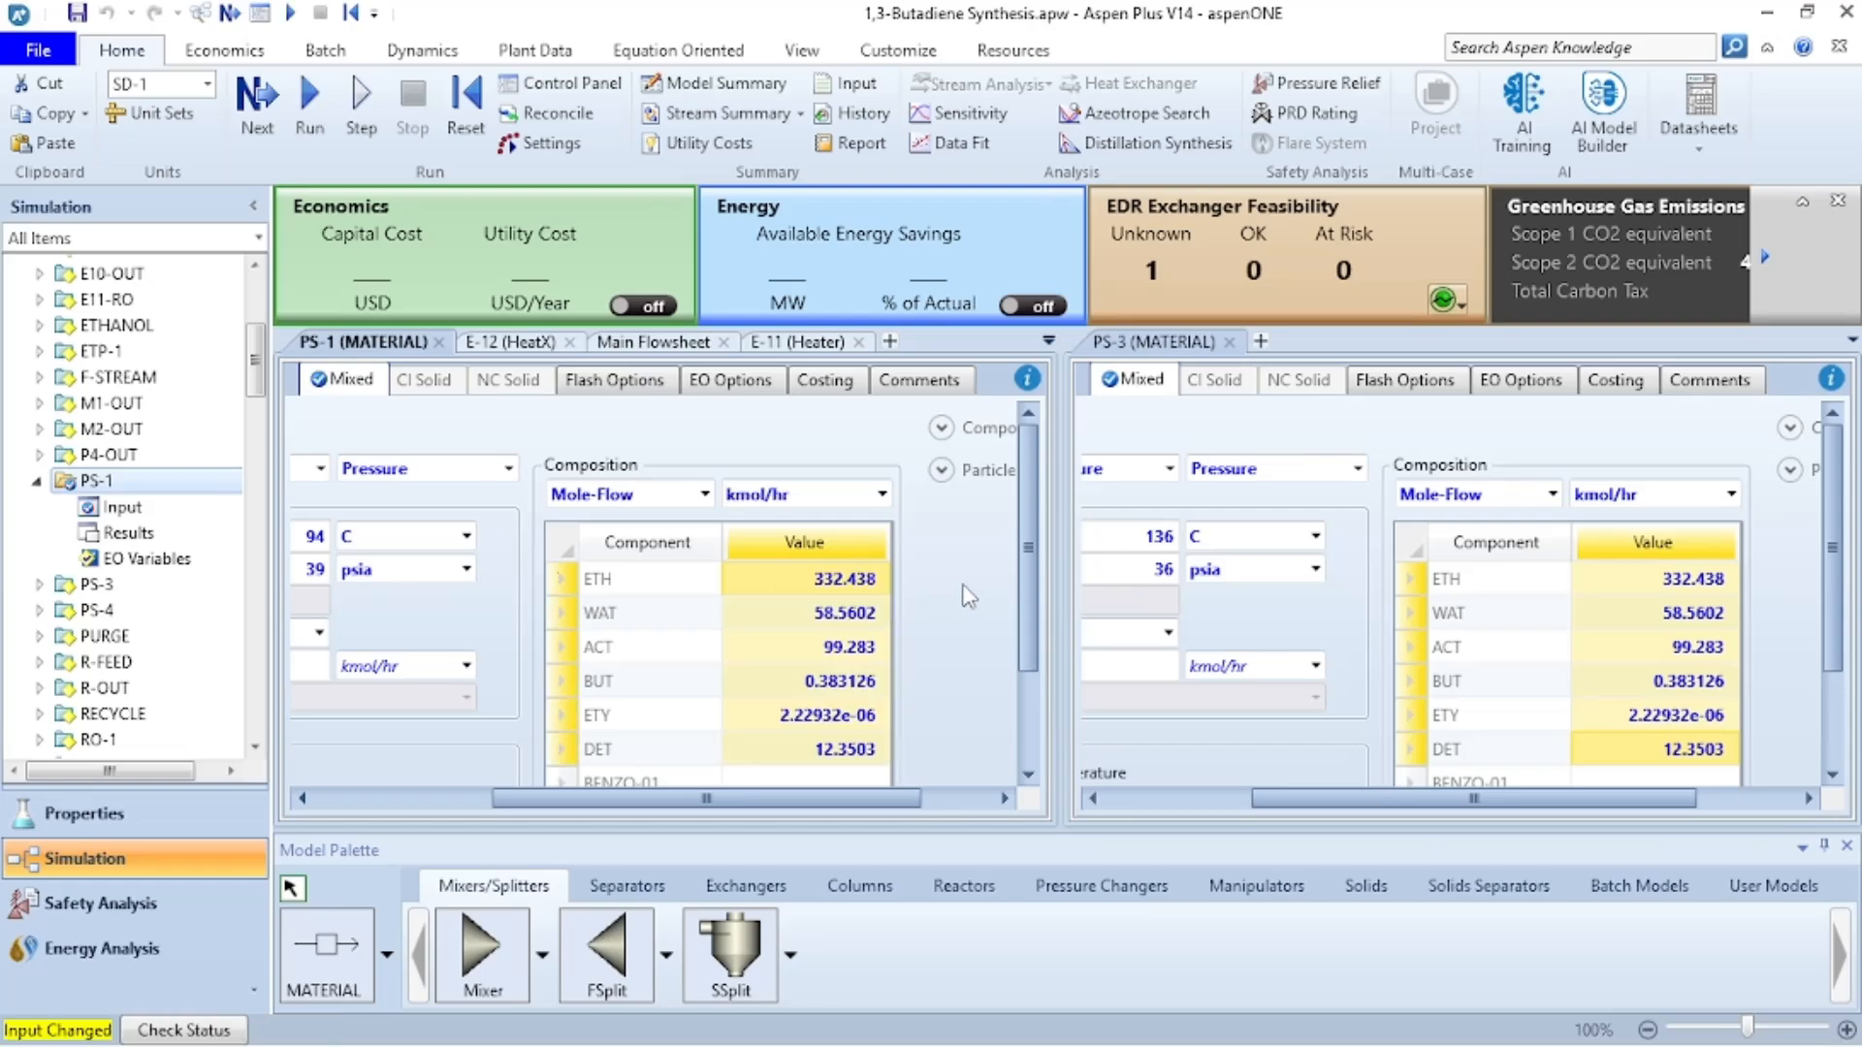
left_click(1230, 342)
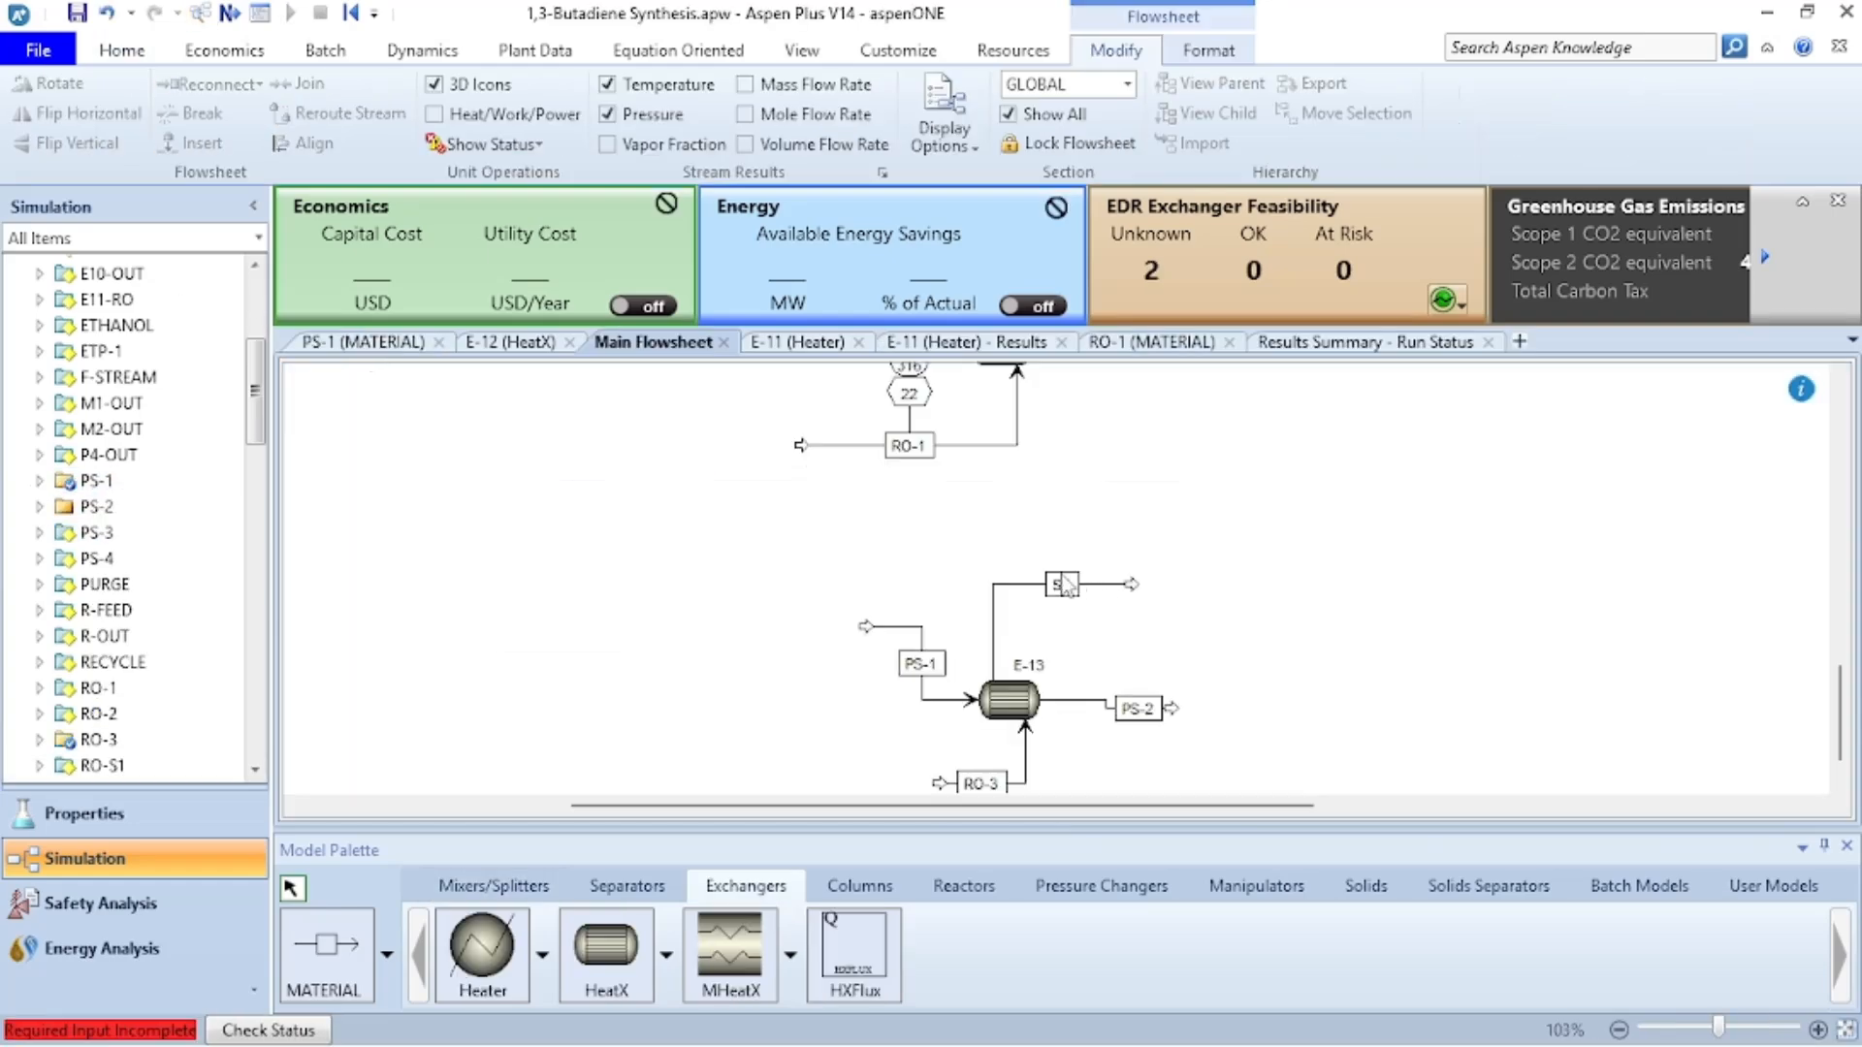
- Name the hot outlet stream of exchanger E-13 RO-4
type("O-4")
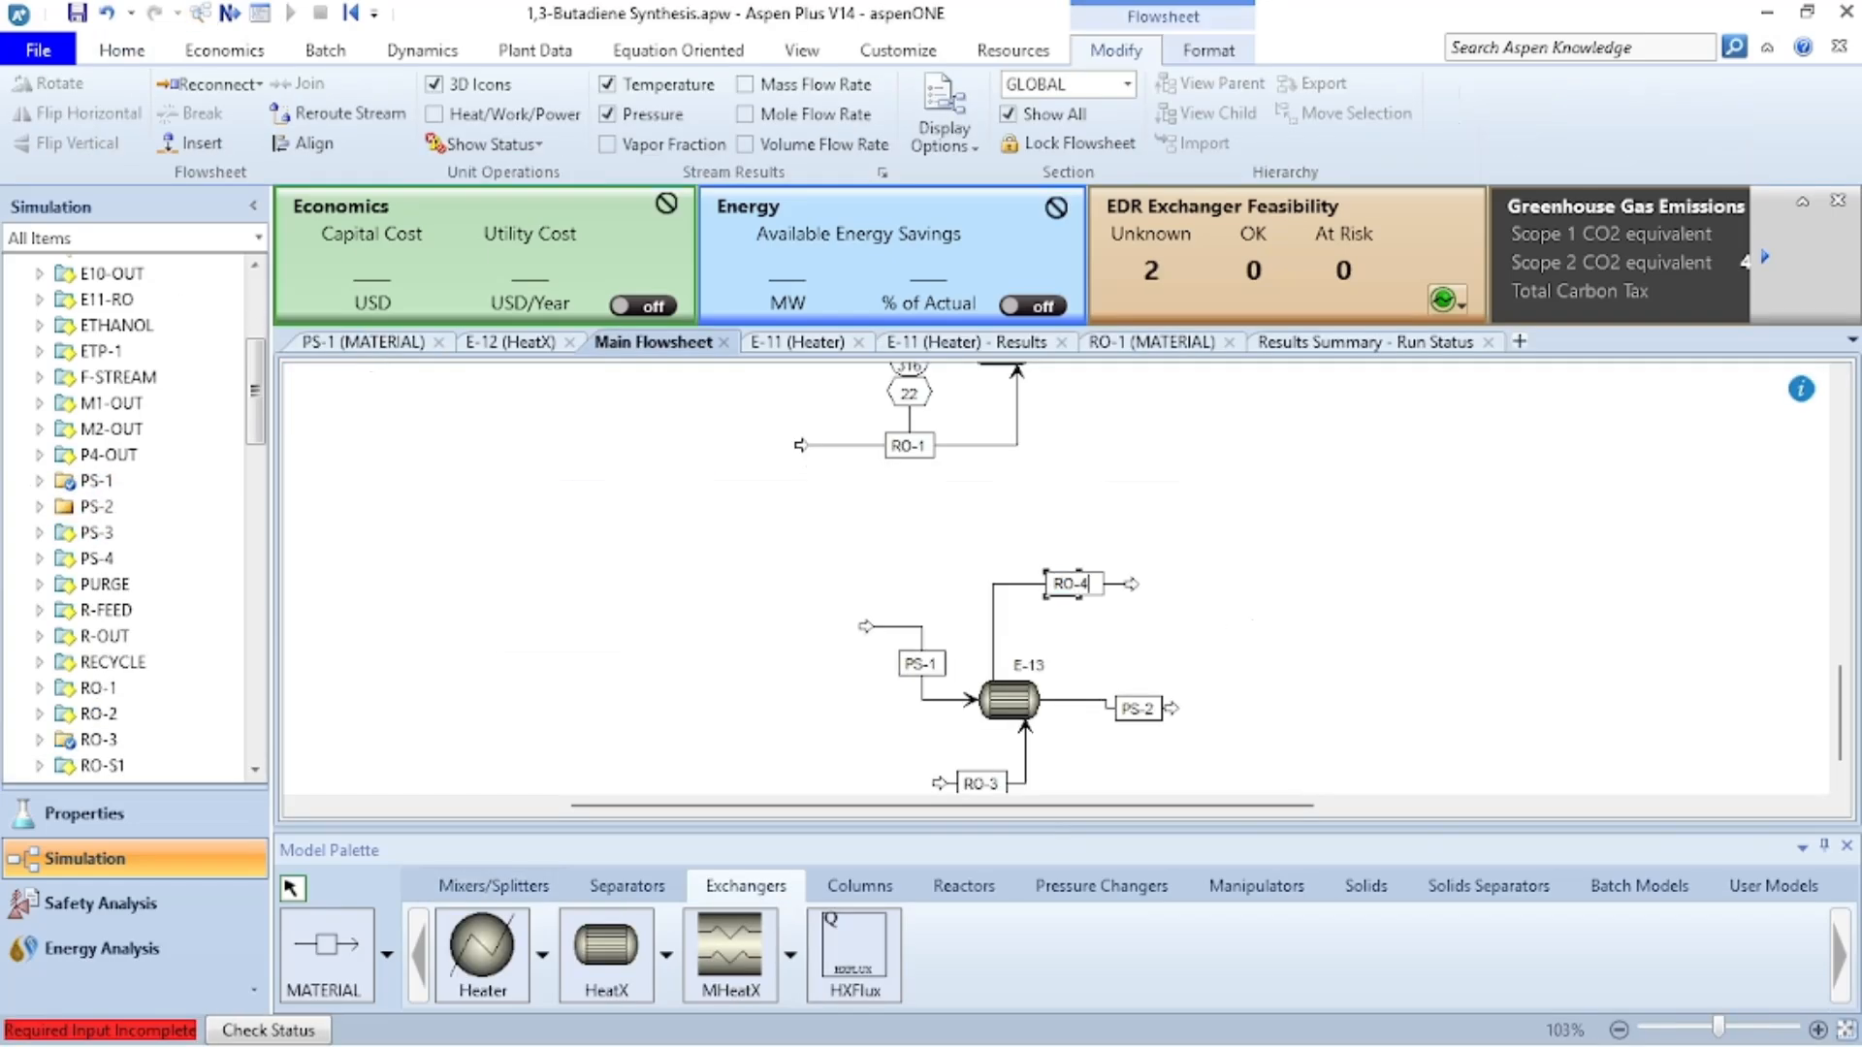
left_click(1347, 630)
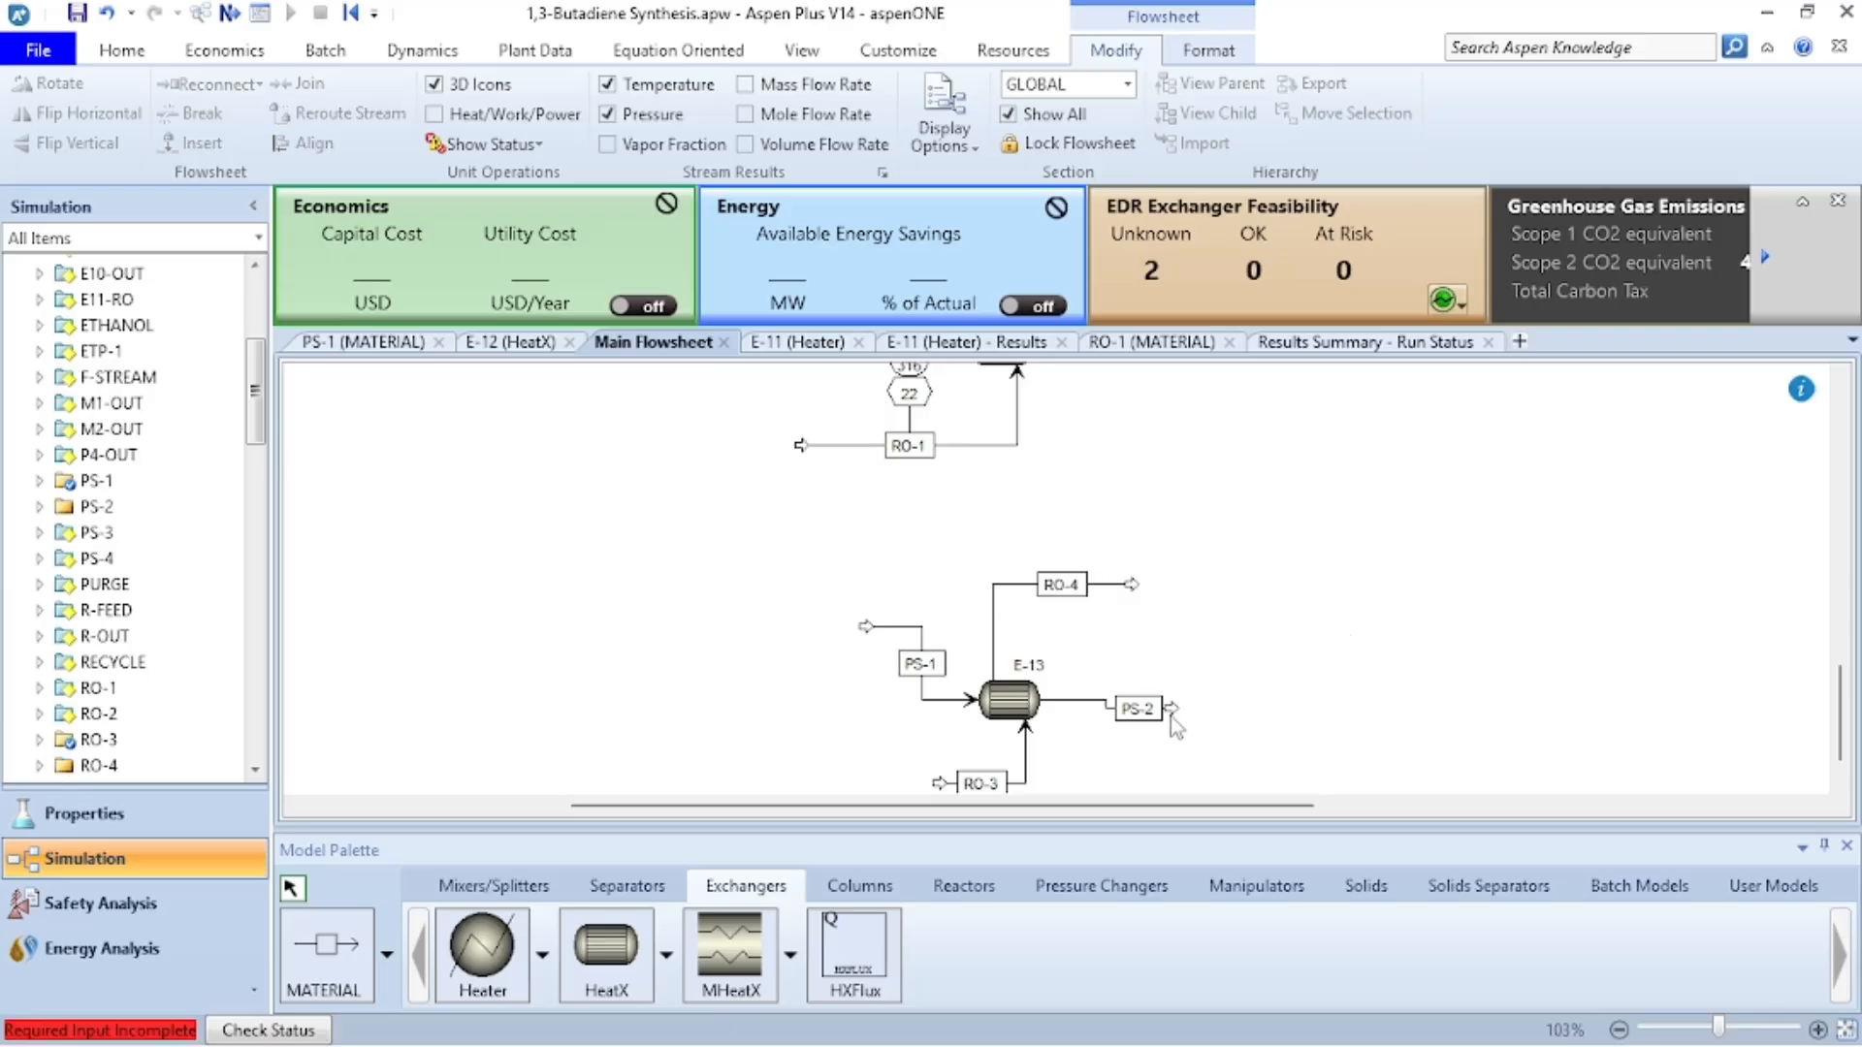
- Open the E-13 specifications and specify the cold stream outlet temperature with a minimum temperature approach of 30 C
double_click(1021, 718)
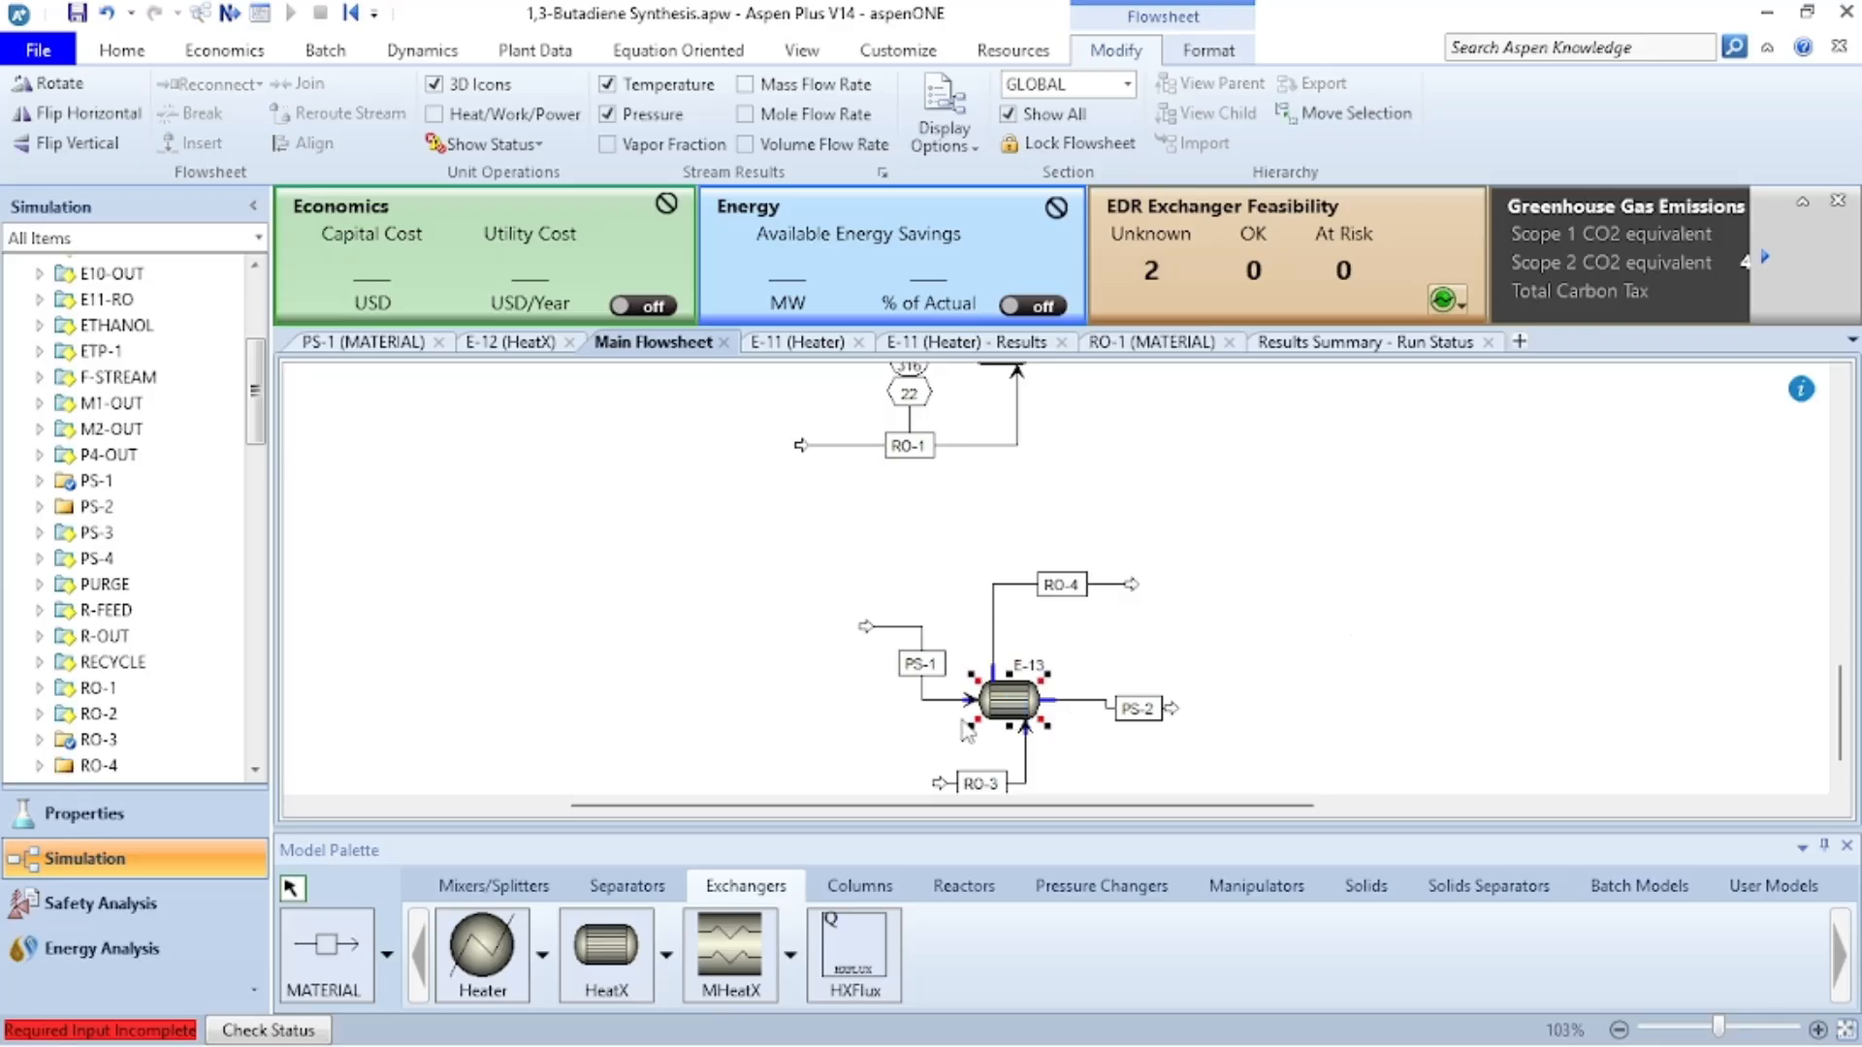
scroll(1813, 688, "down", 3)
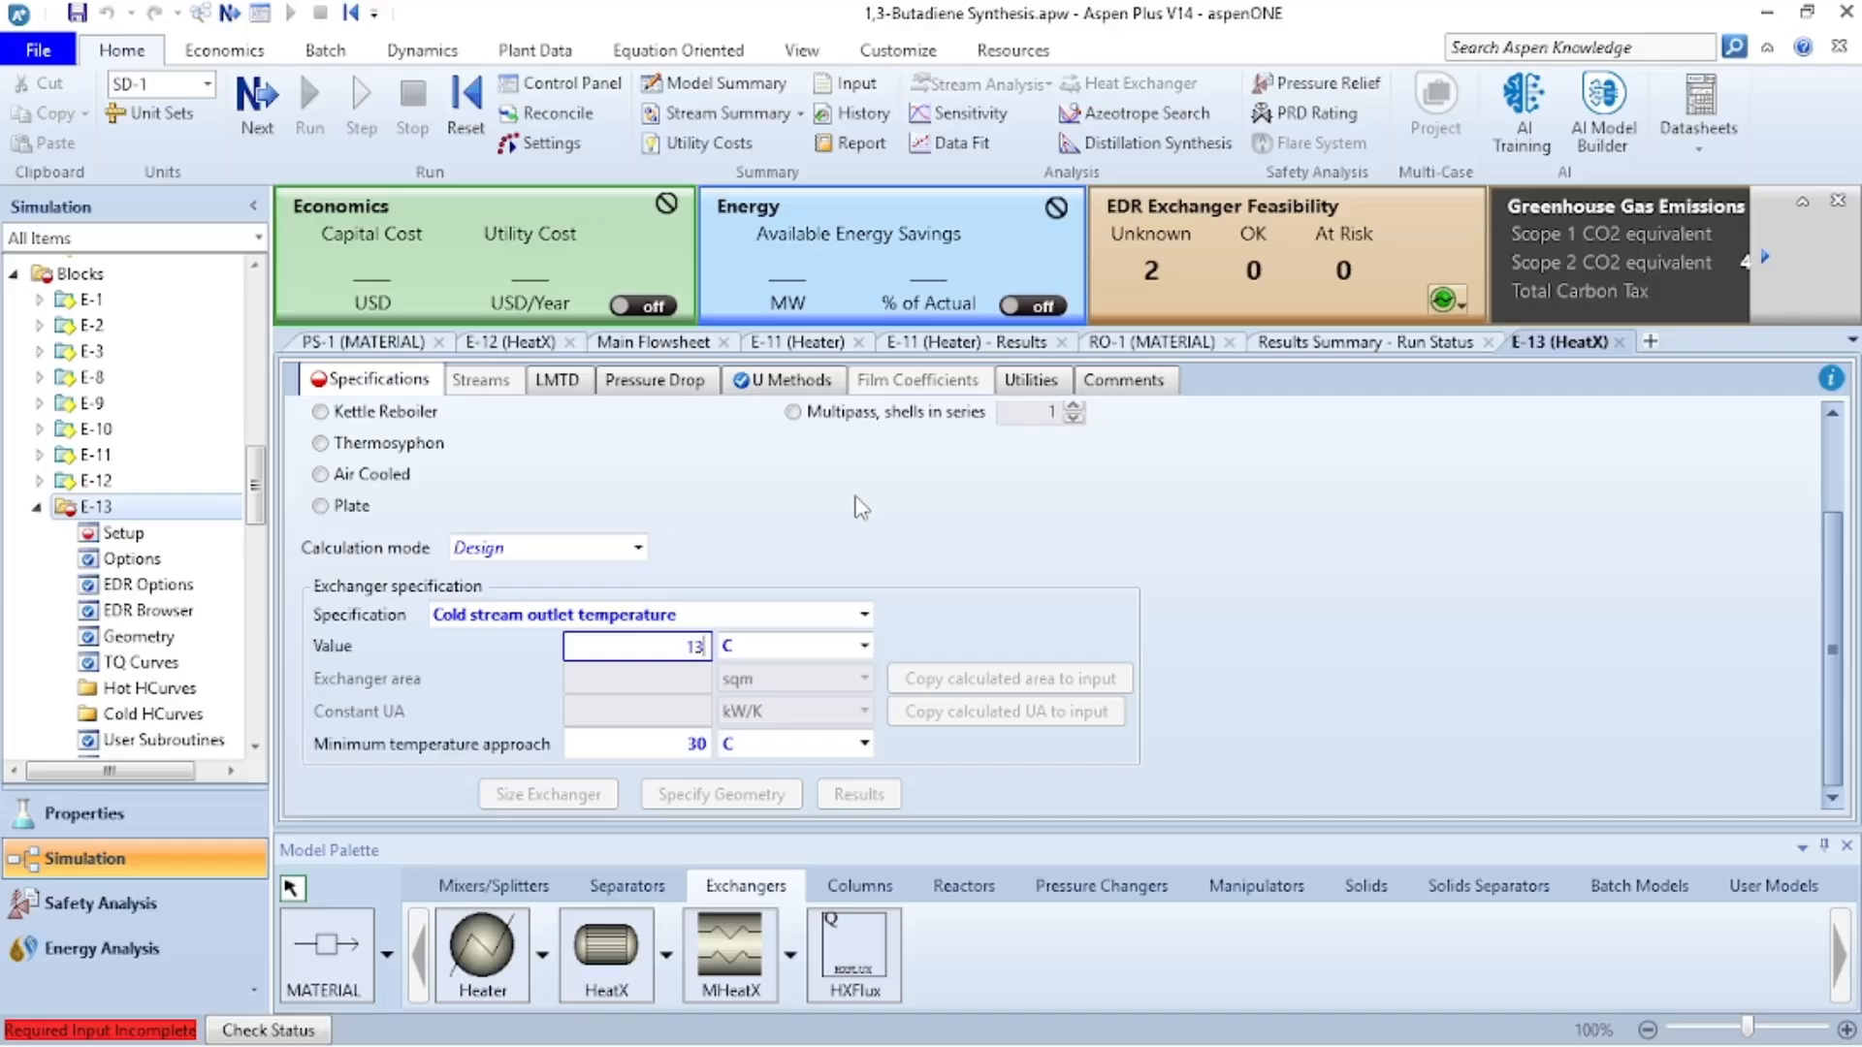
key("Return")
- Give the hot side of E-13 a pressure drop of 3 psi, entered as an outlet pressure of -3
left_click(657, 379)
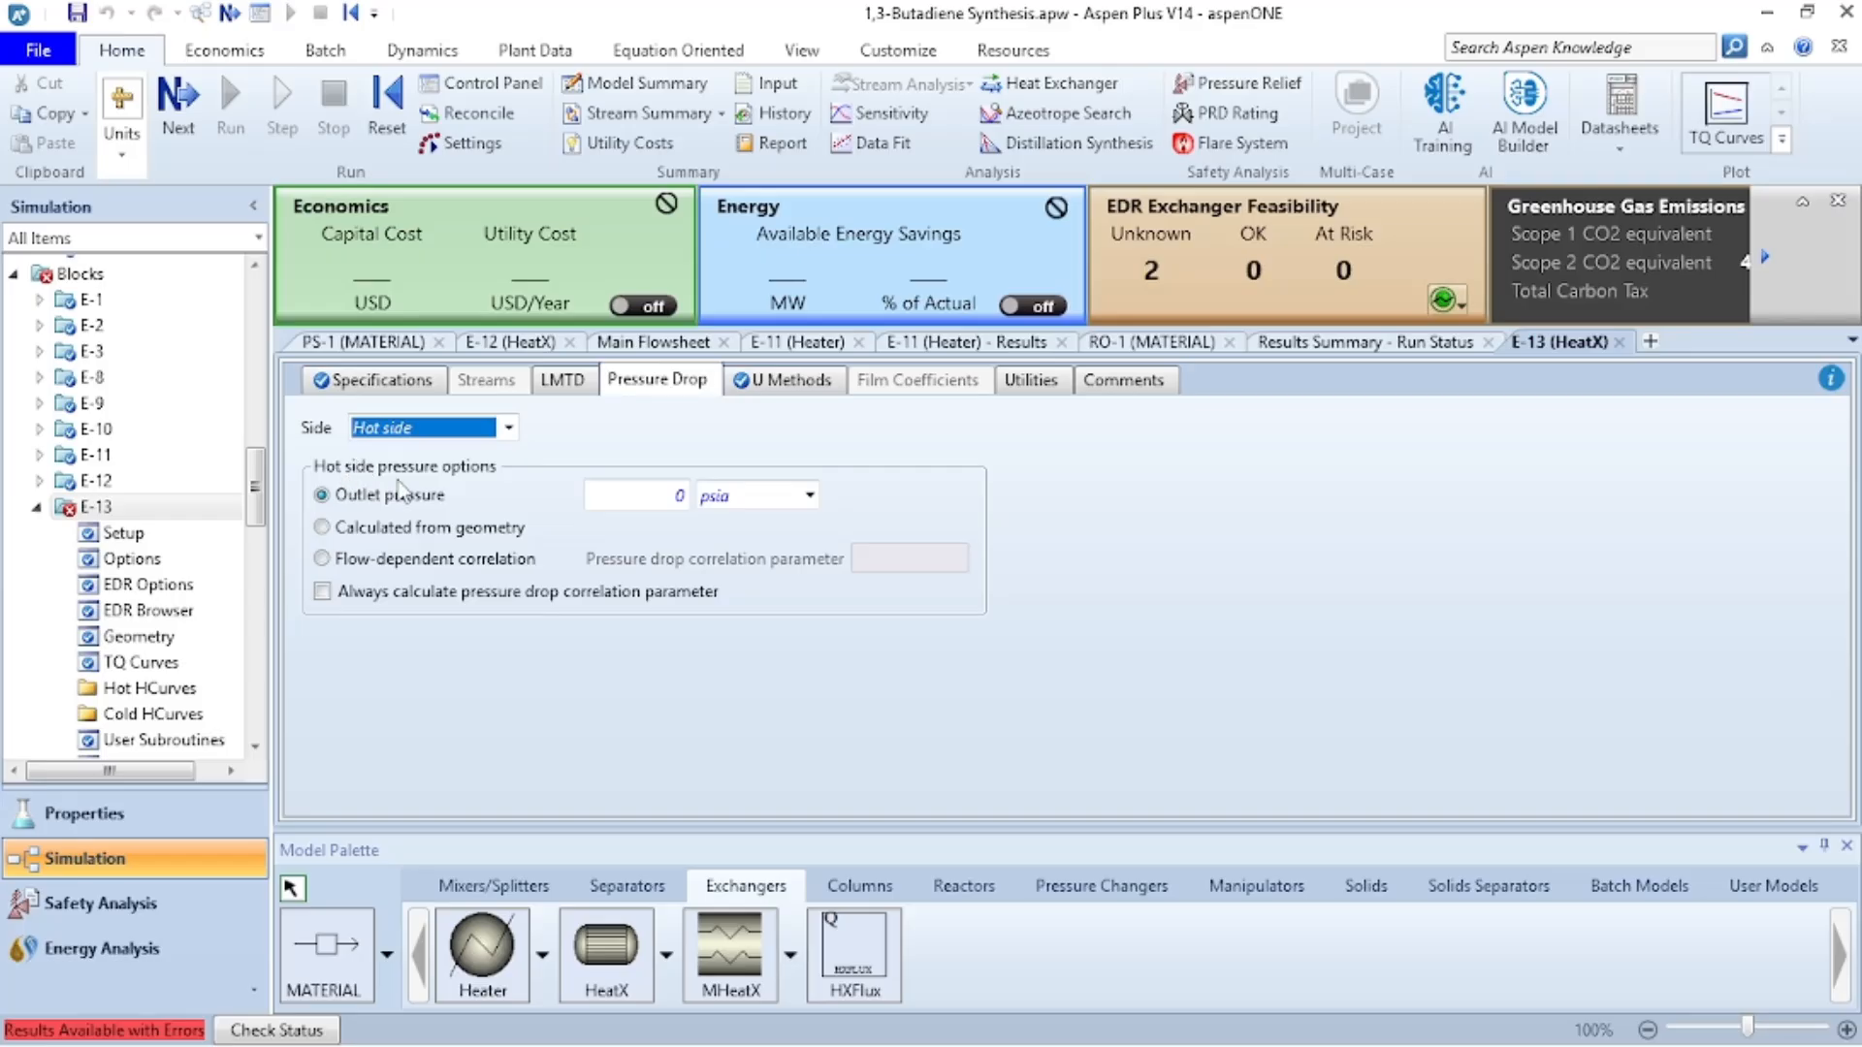
left_click(659, 495)
type("-3")
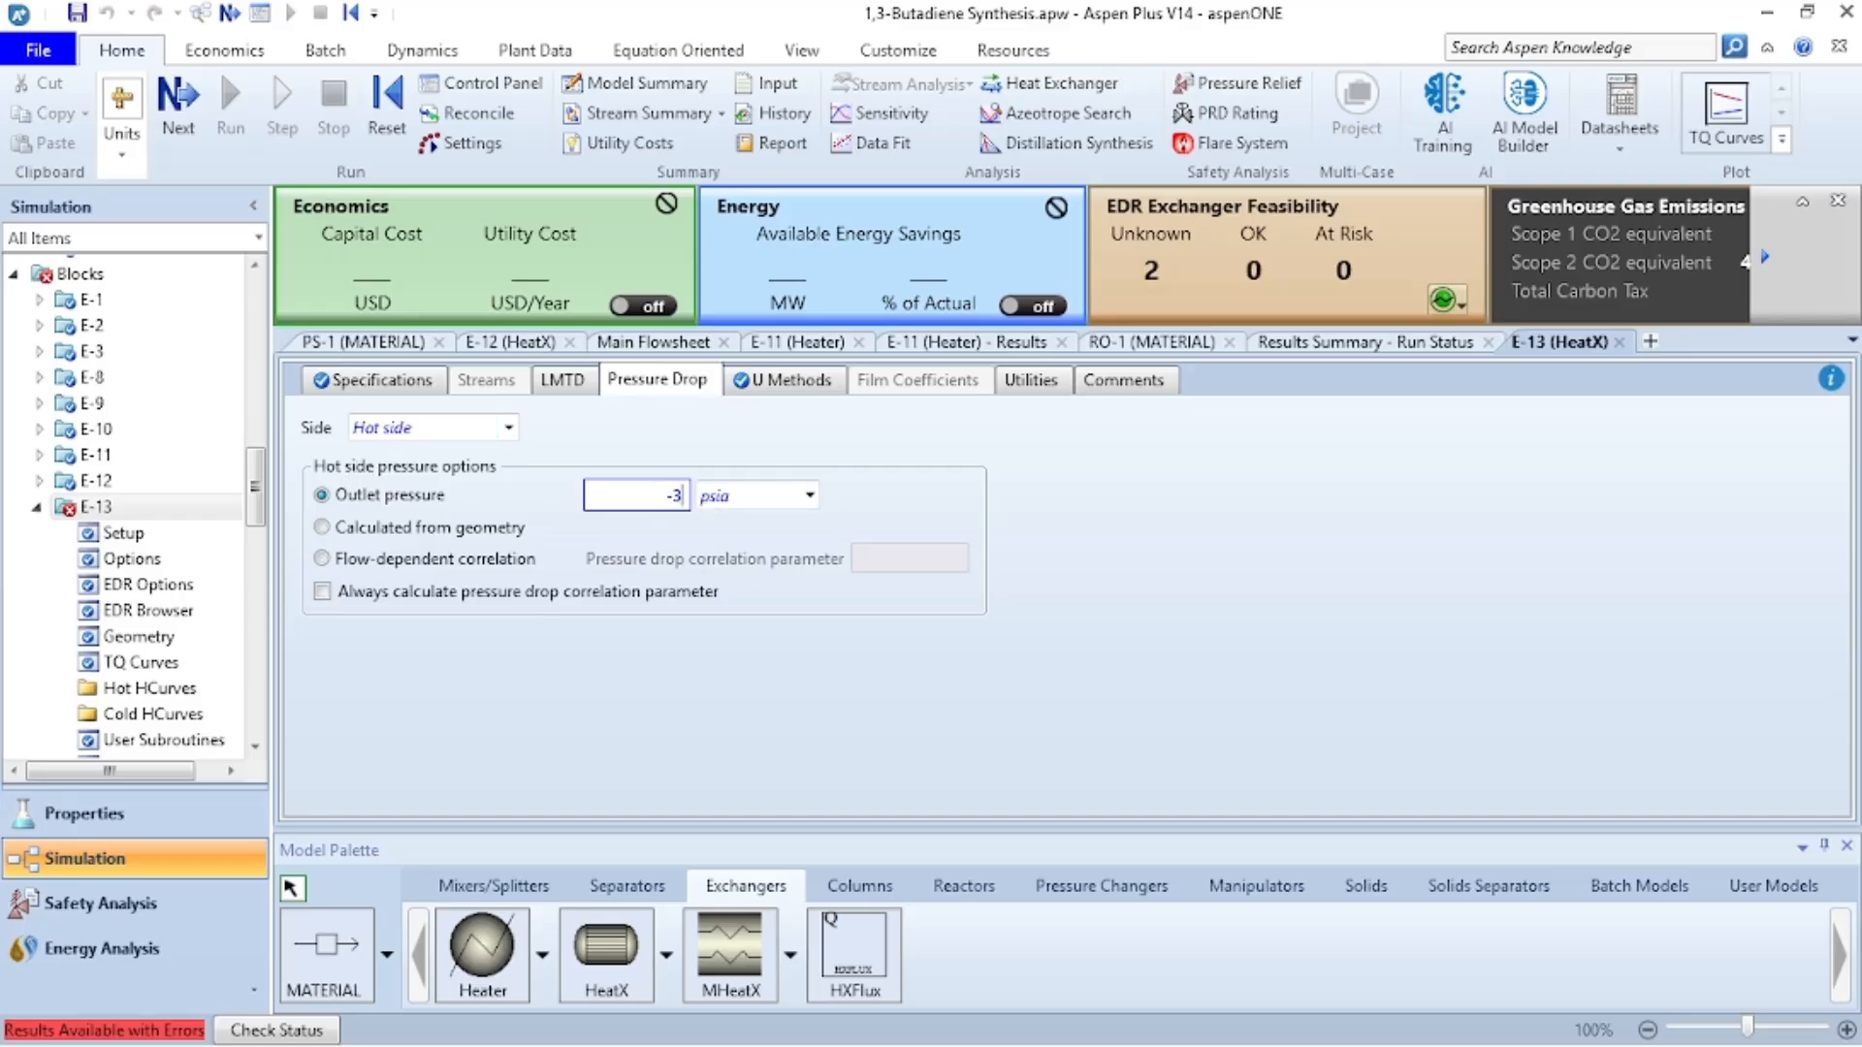
key("Return")
left_click(809, 496)
left_click(788, 849)
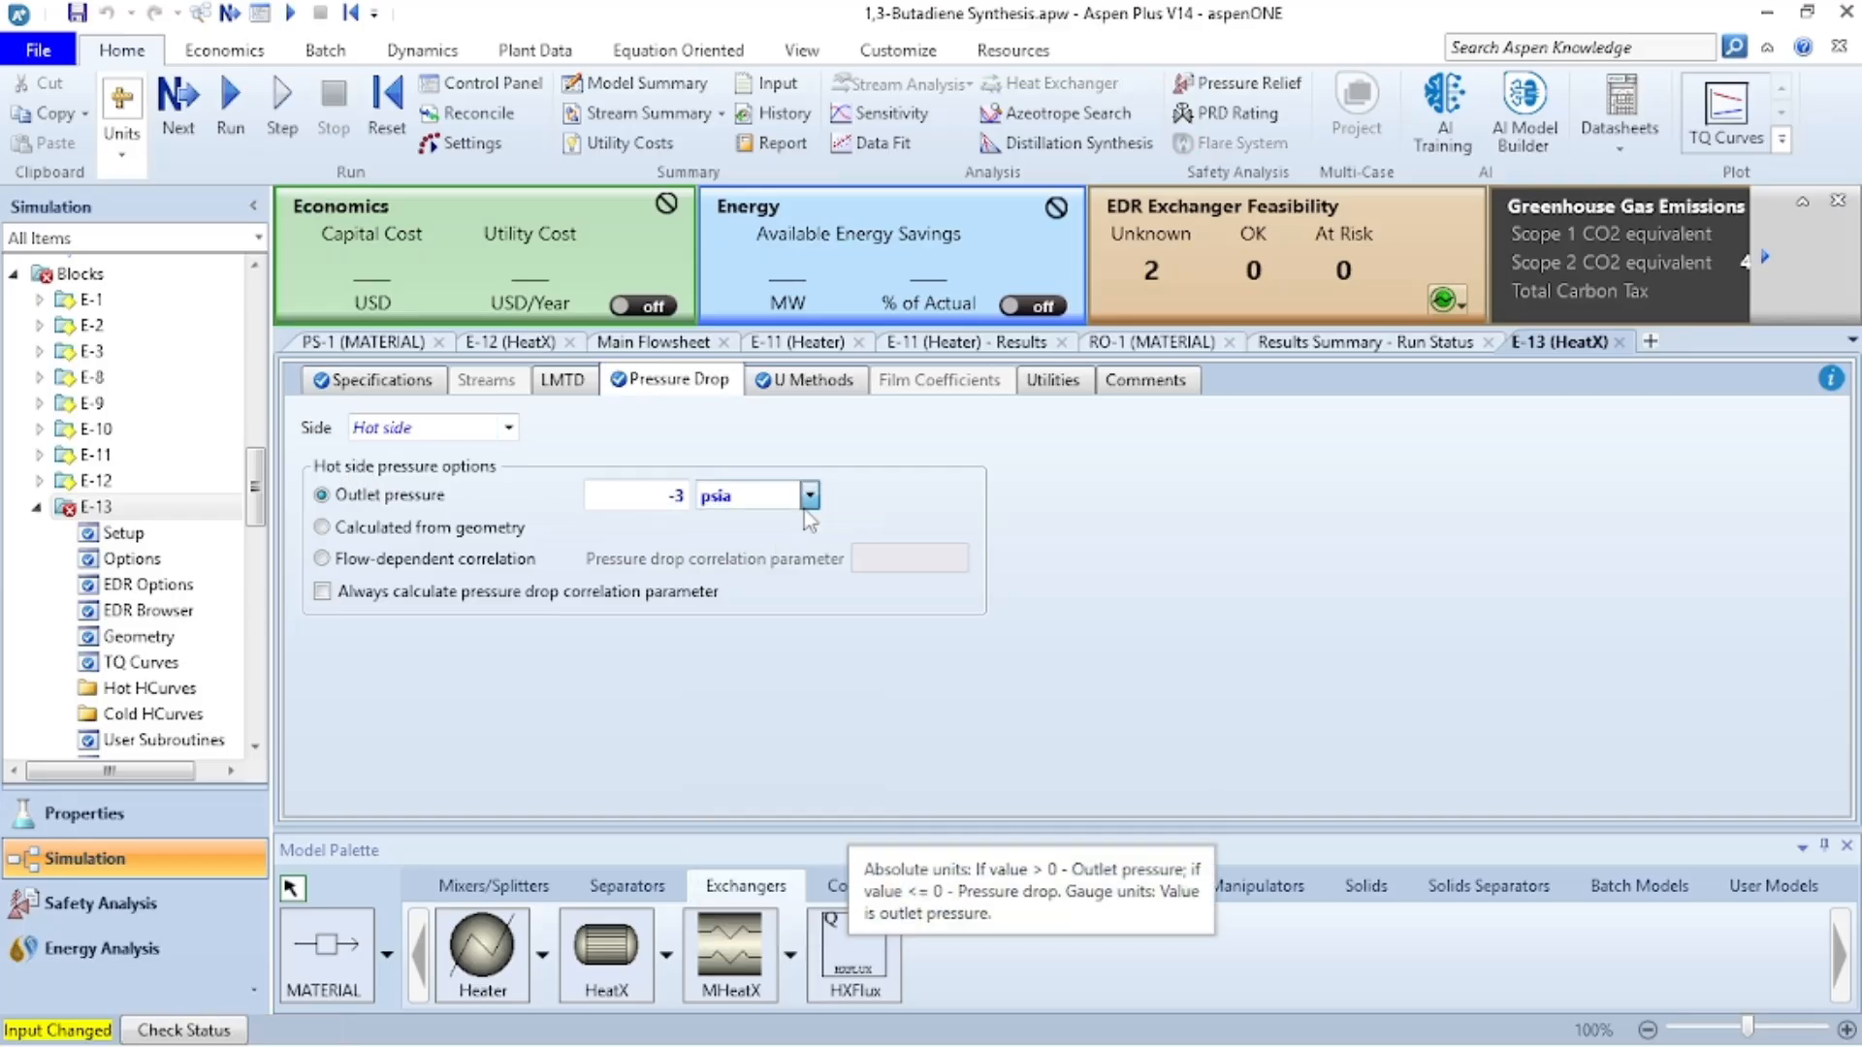
- Set the cold side outlet pressure of E-13 to -3 psi
left_click(495, 433)
left_click(383, 473)
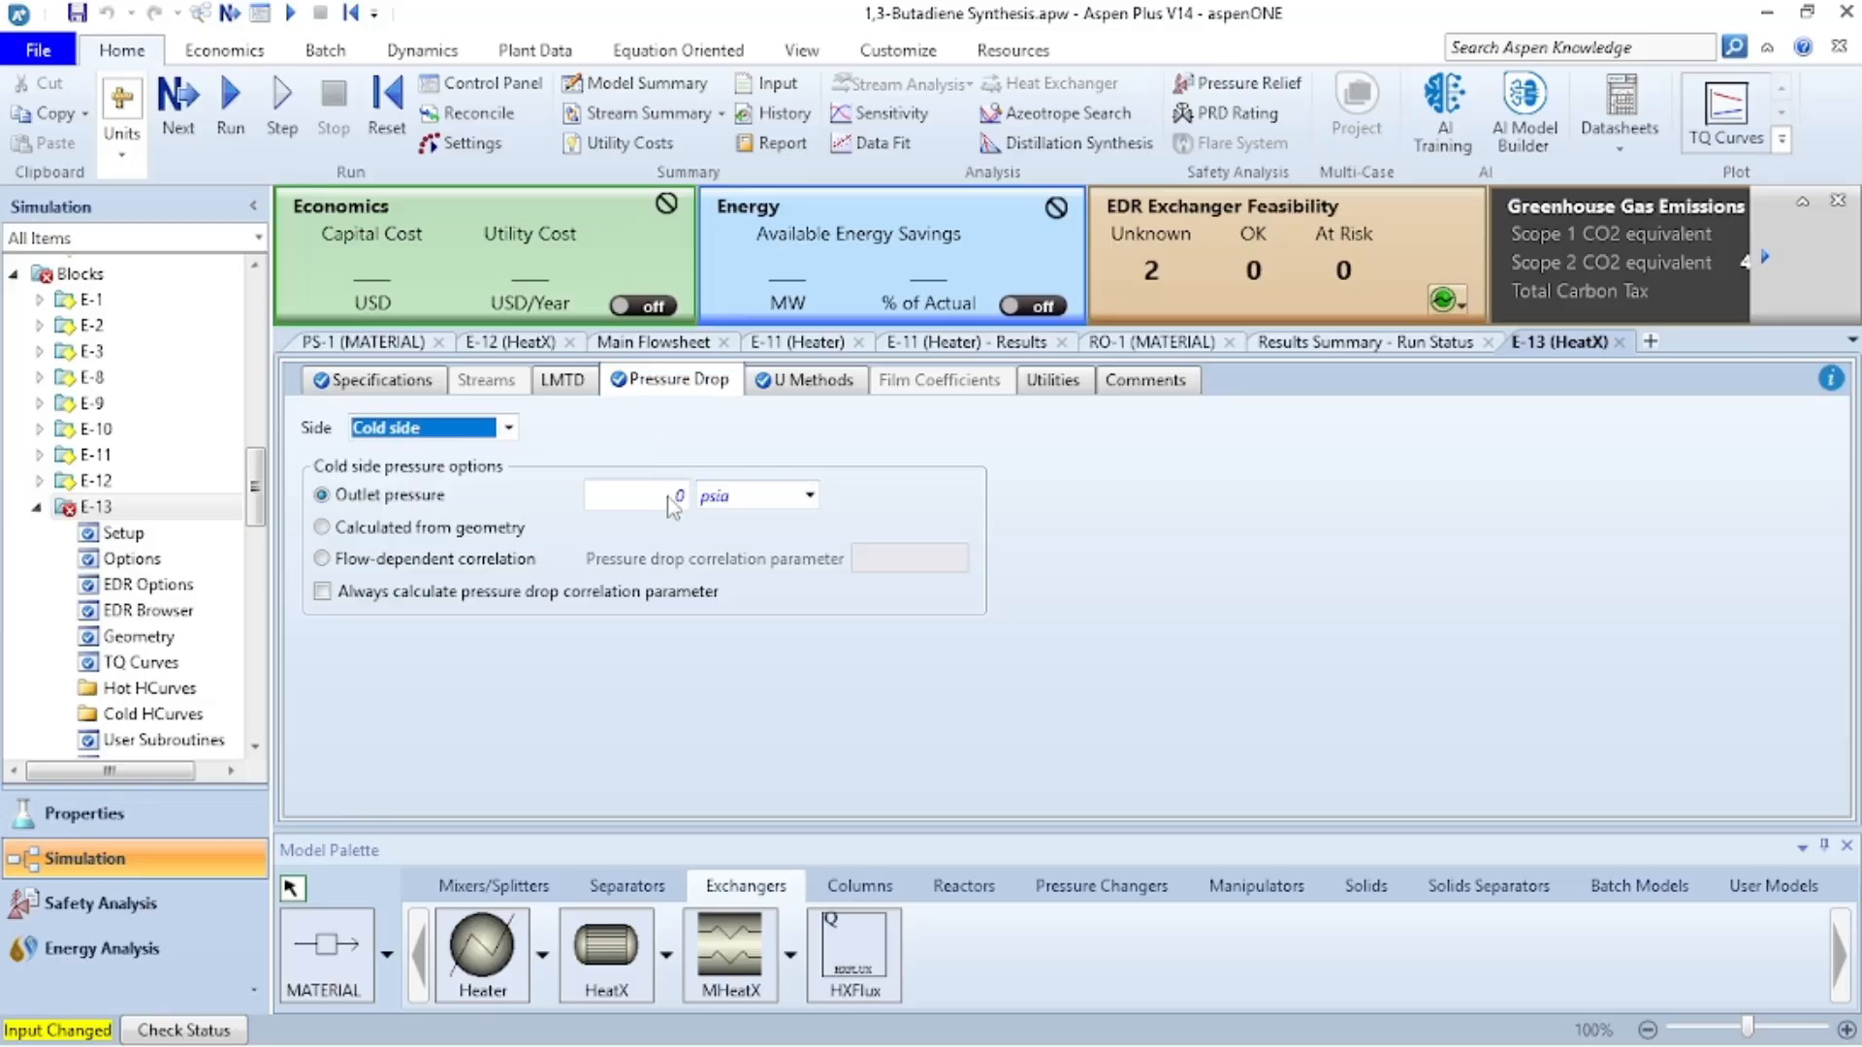
left_click(809, 495)
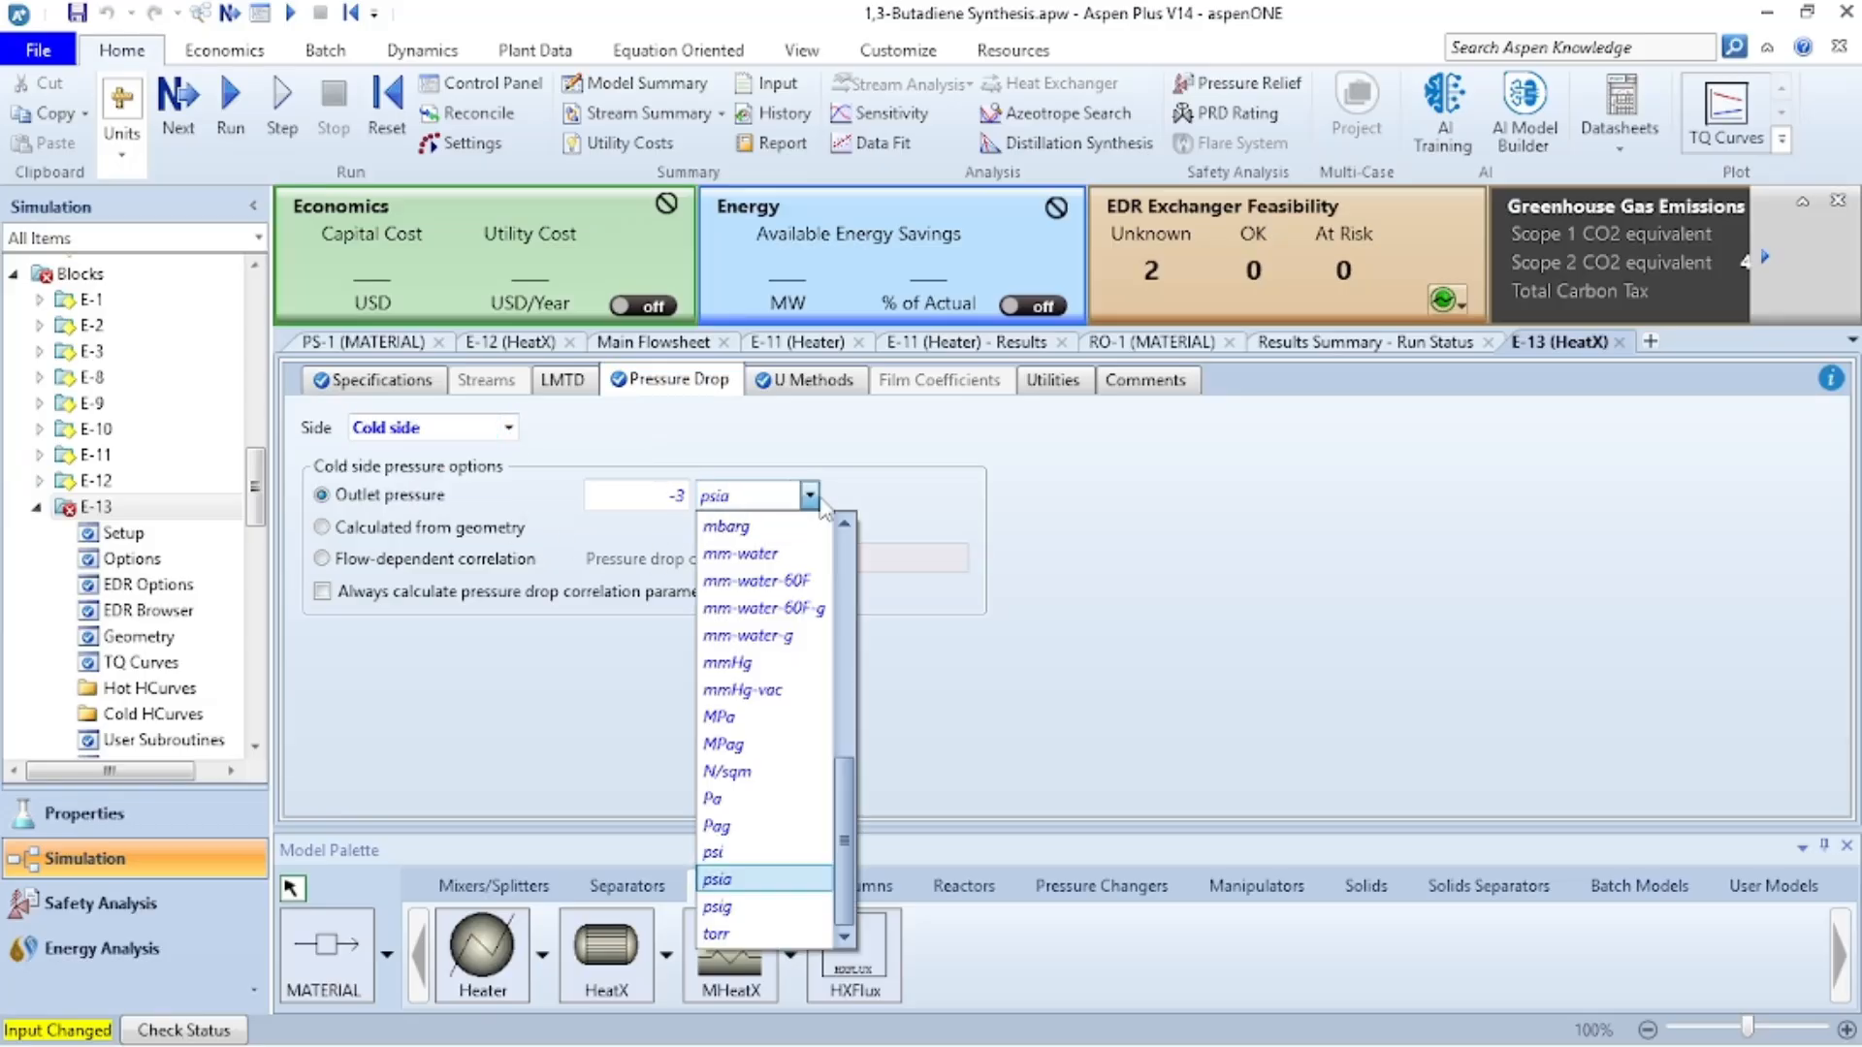
left_click(722, 852)
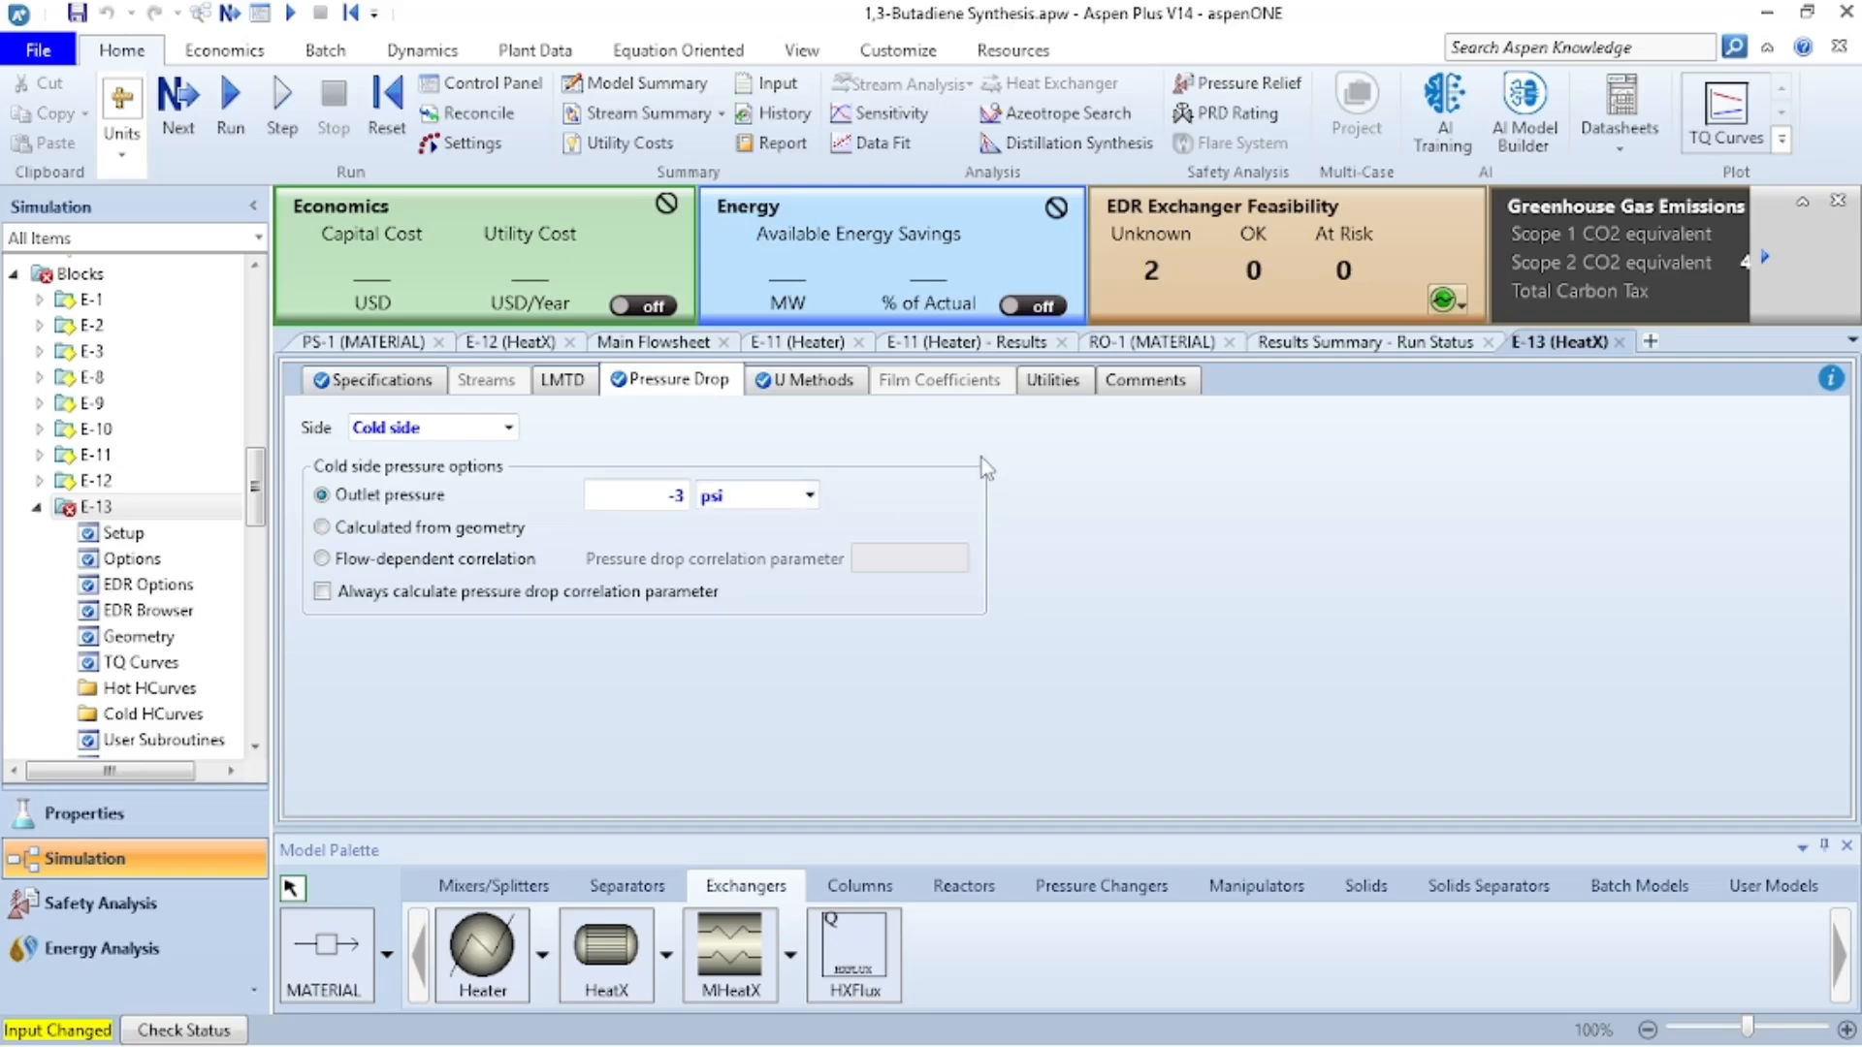
left_click(726, 389)
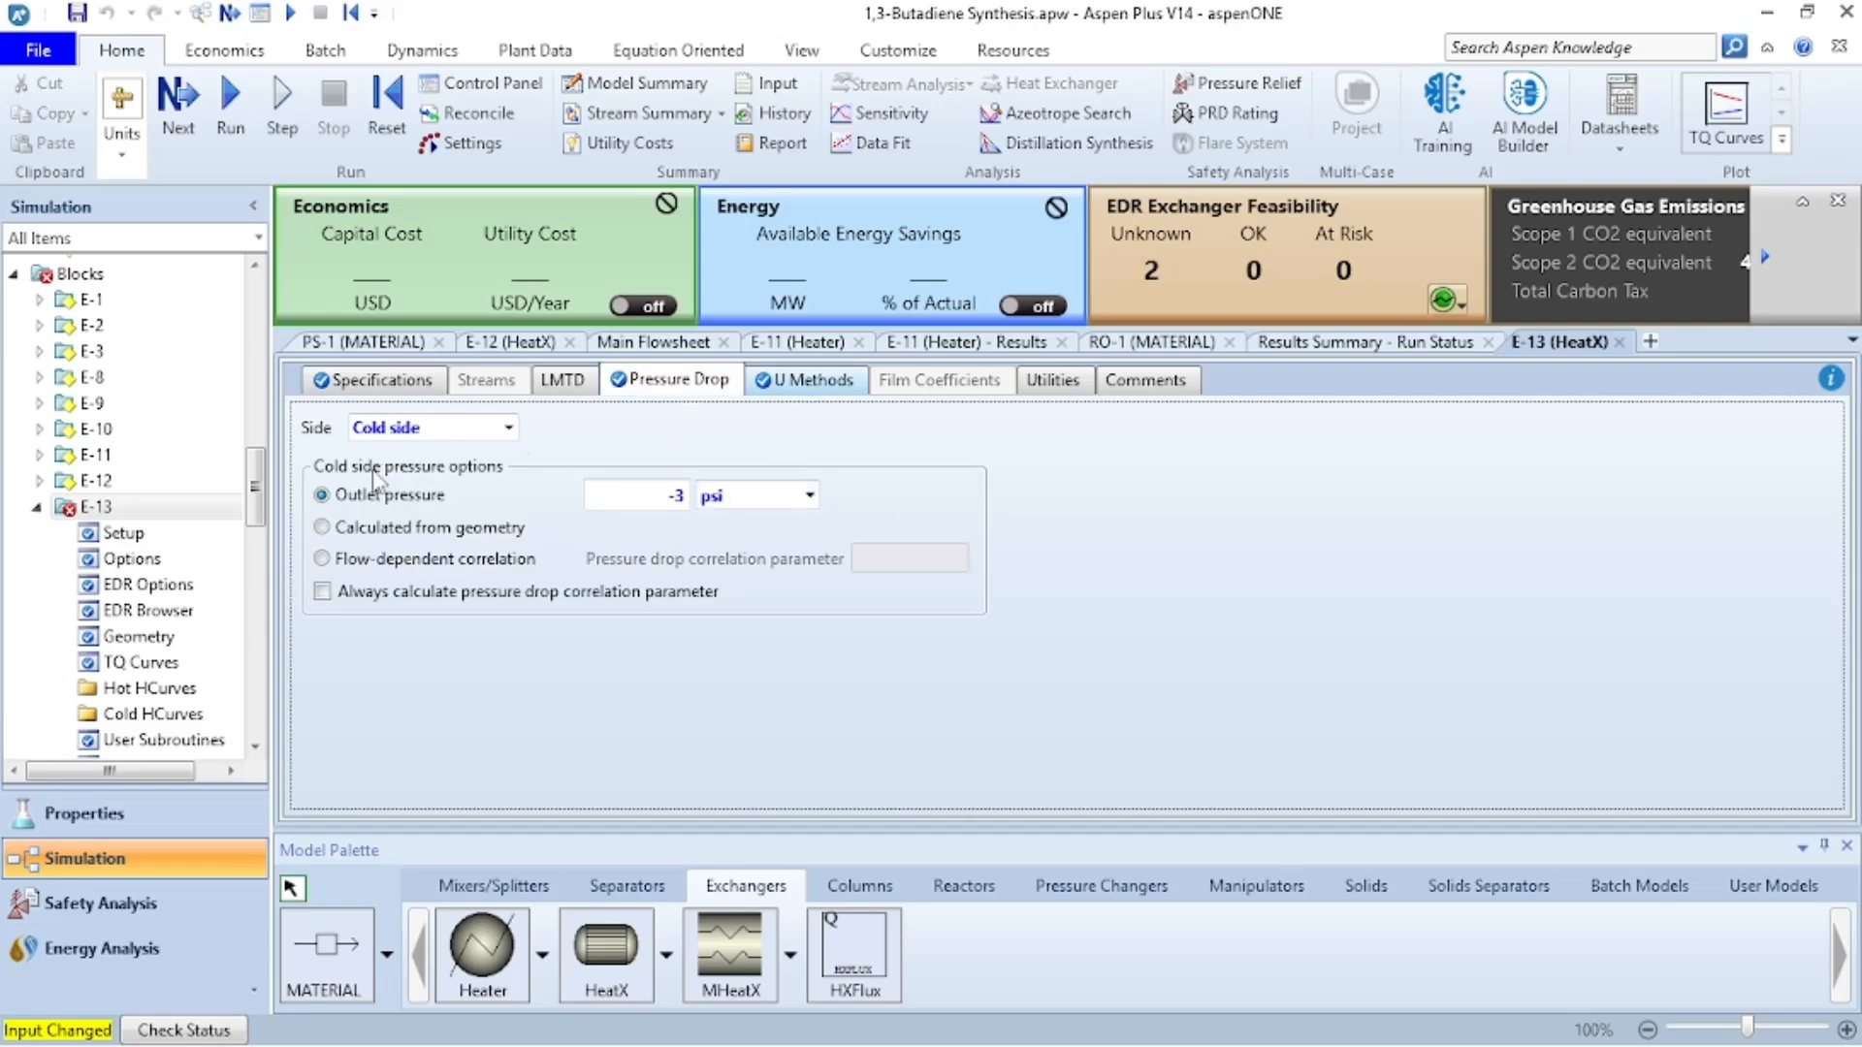
- Use a constant U value of 0.4 kW/sqm-K as the heat transfer coefficient method for E-13
left_click(804, 379)
left_click(382, 453)
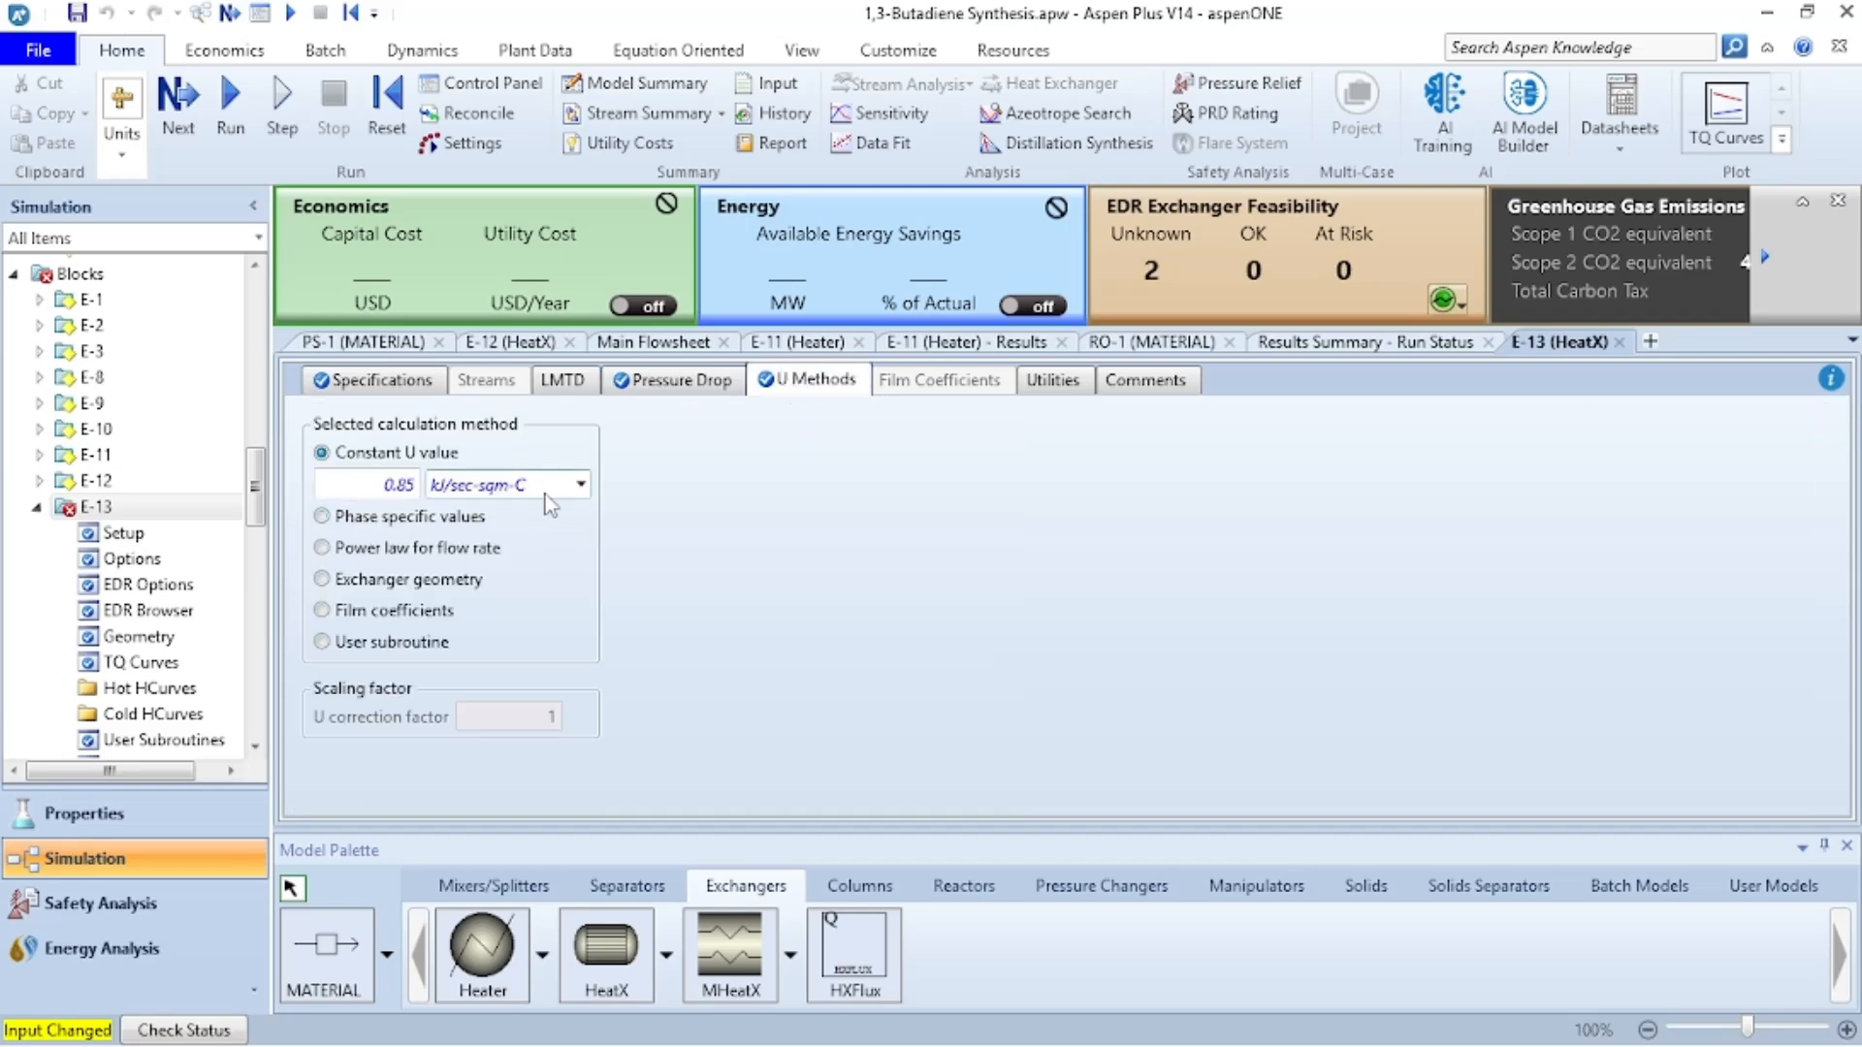
left_click(580, 485)
left_click(505, 733)
double_click(395, 485)
type("0.4")
left_click(755, 616)
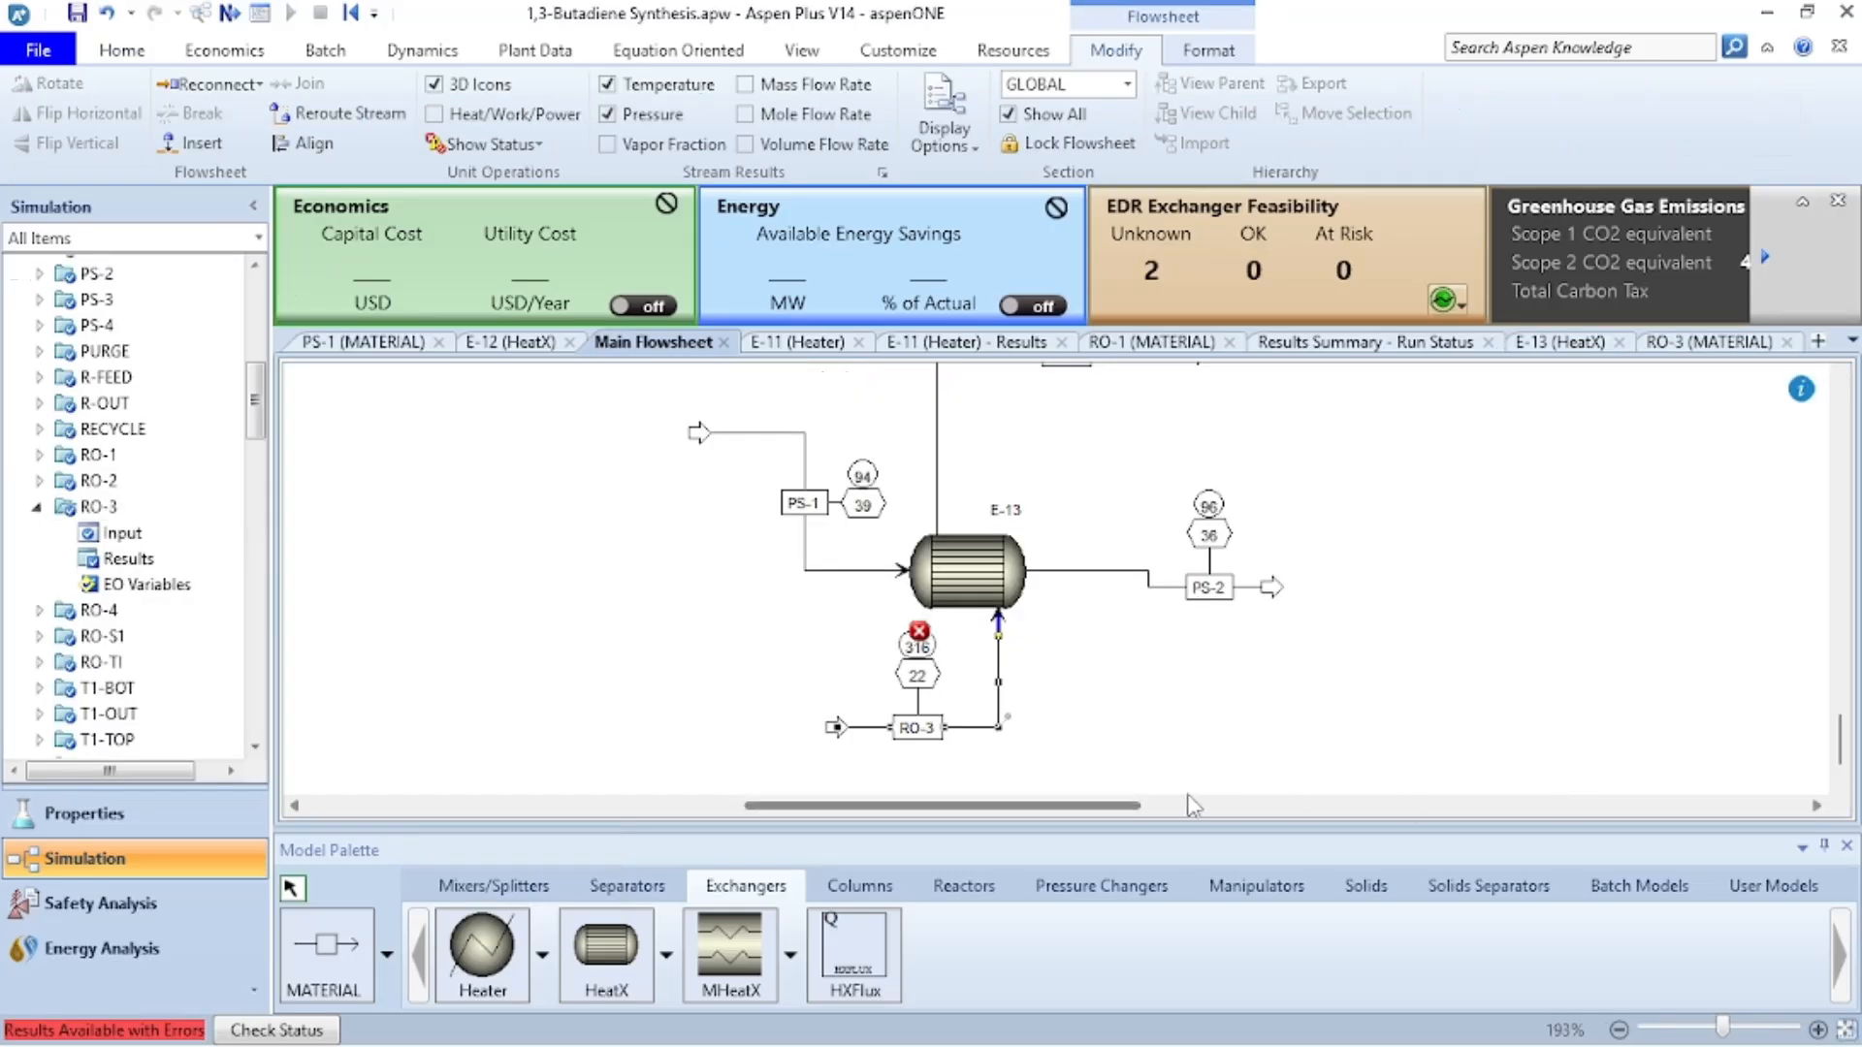
- Set the RO-3 inlet stream to a pressure of 19 psia and a temperature of 245 C, and run the simulation
double_click(999, 710)
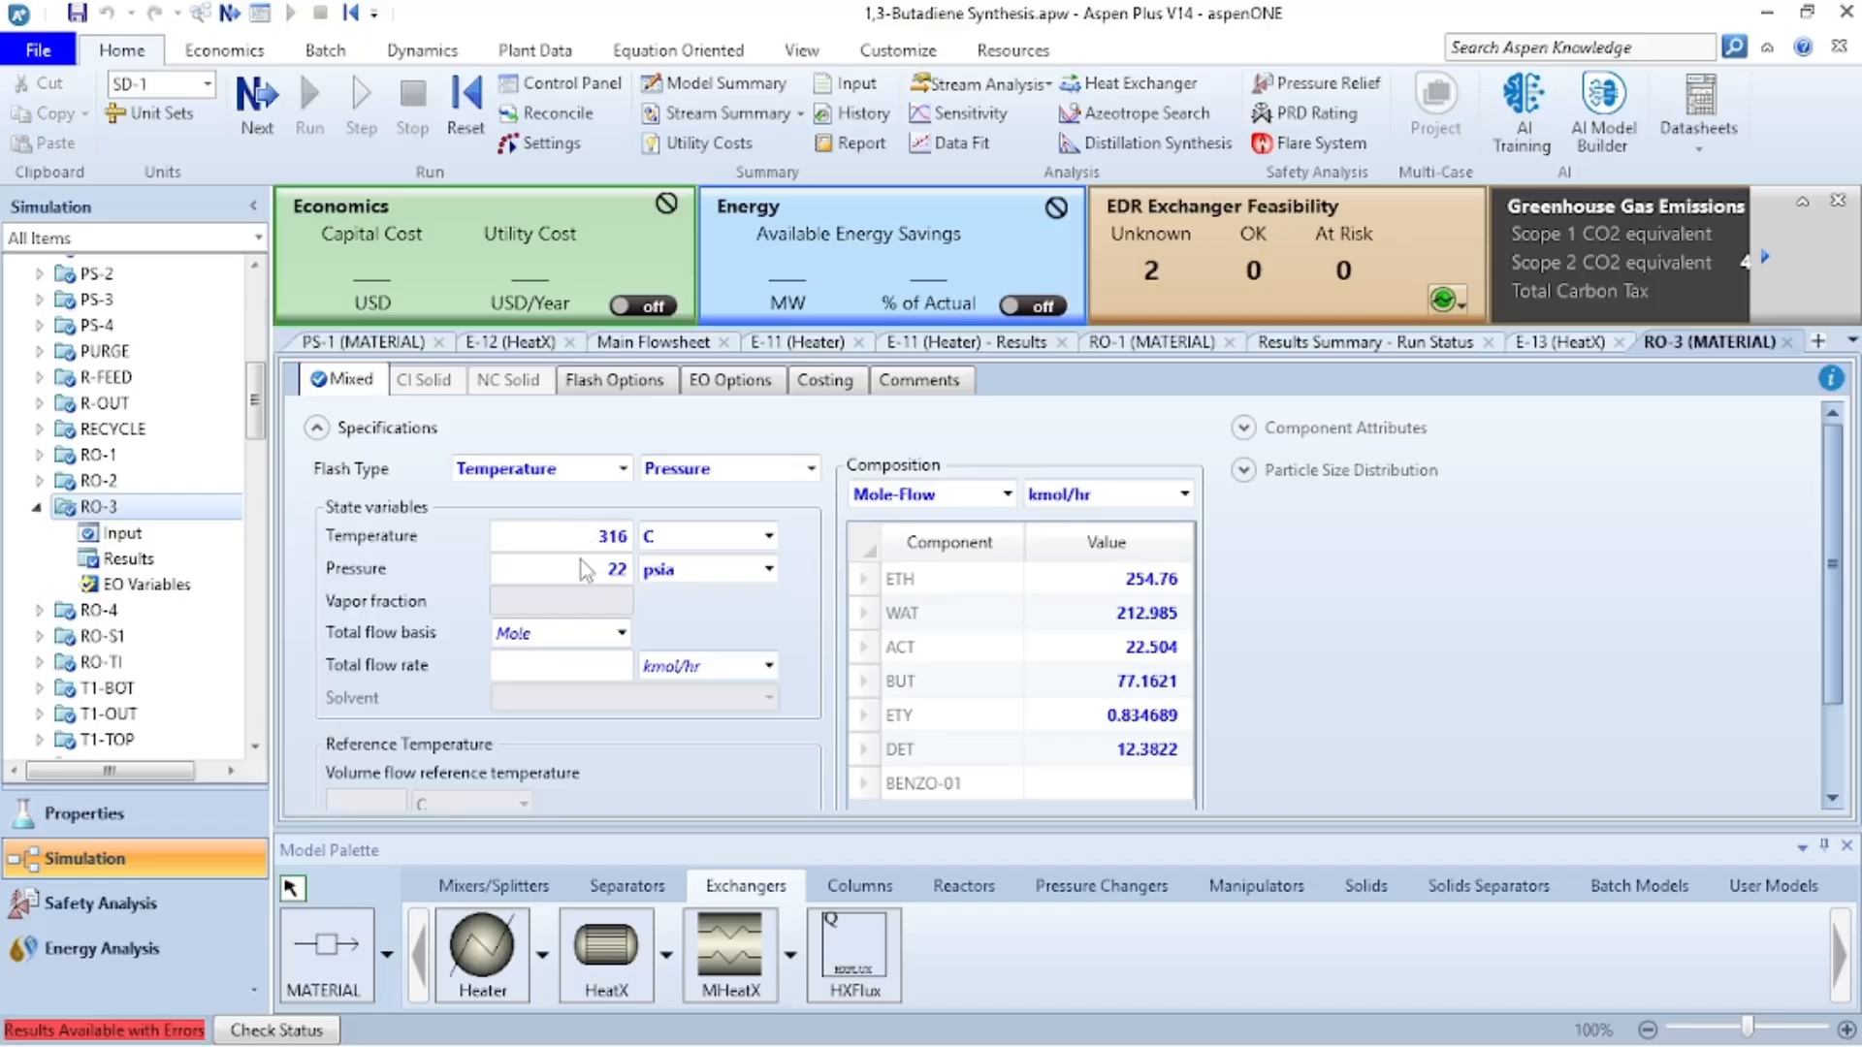
double_click(595, 572)
type("19")
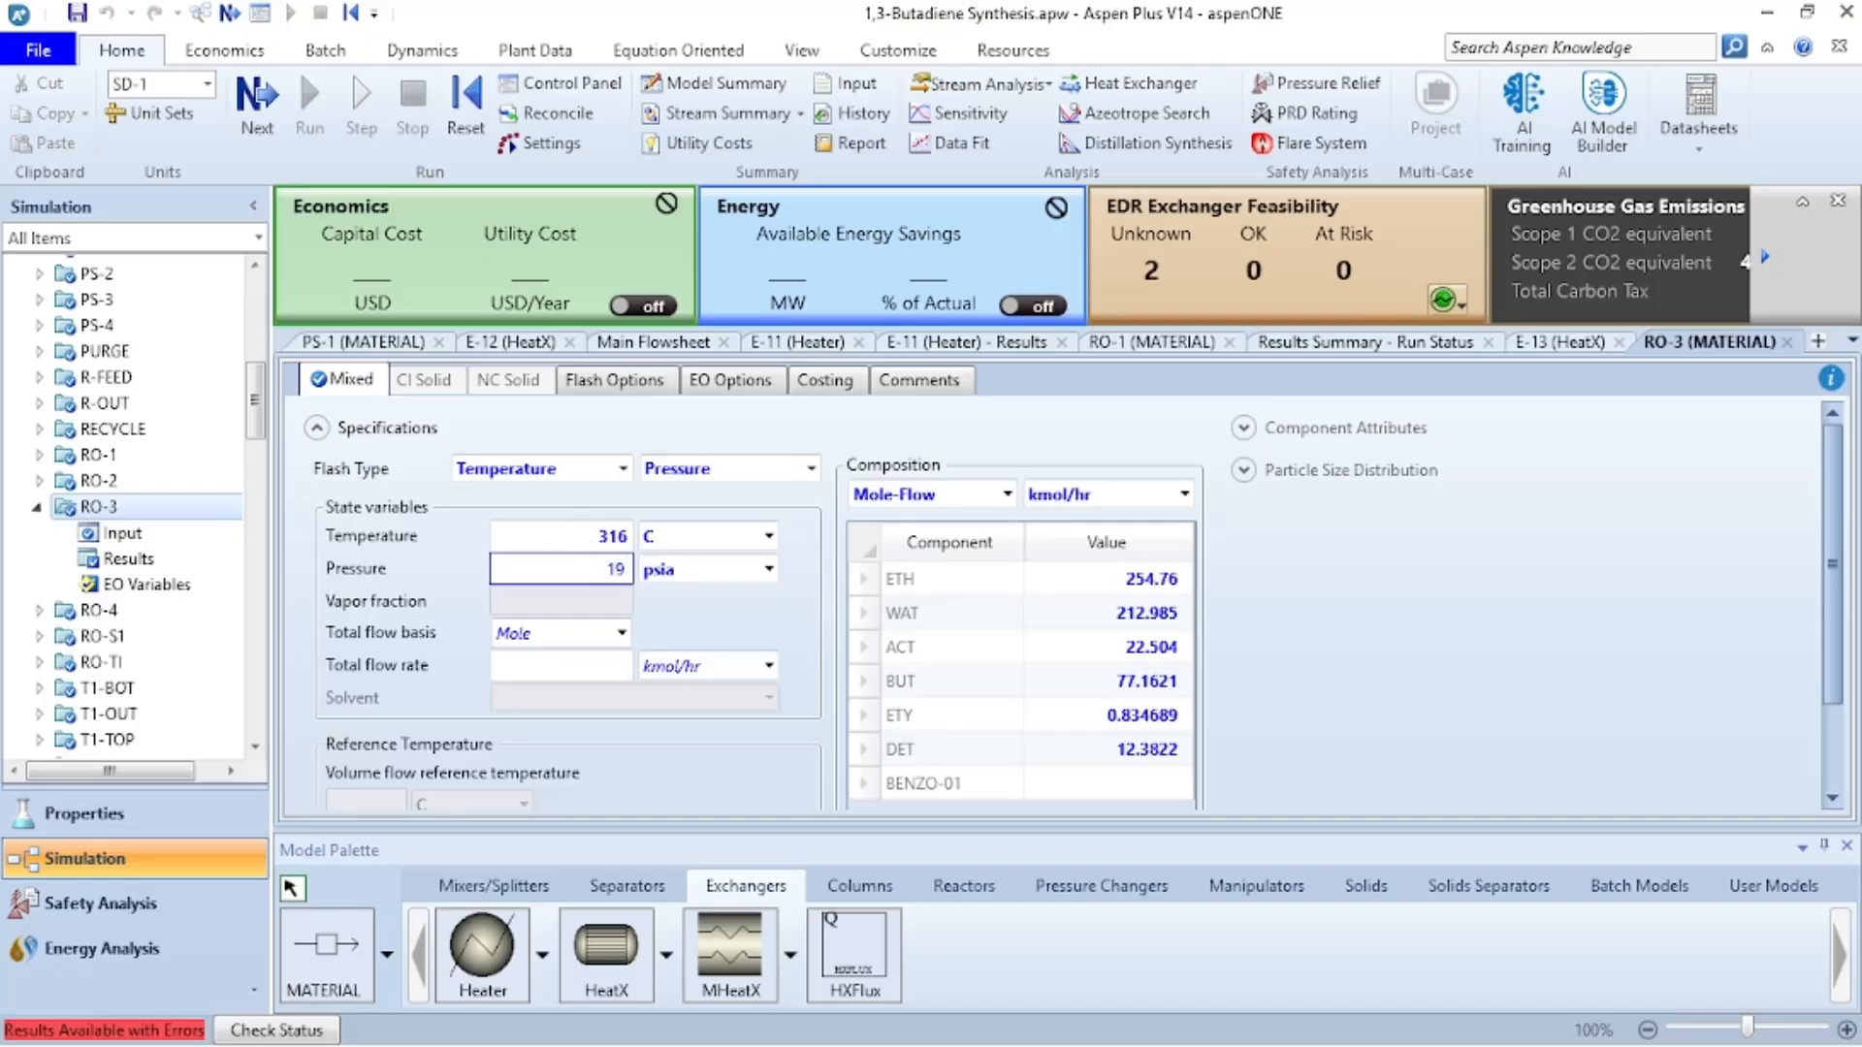
double_click(609, 539)
type("245")
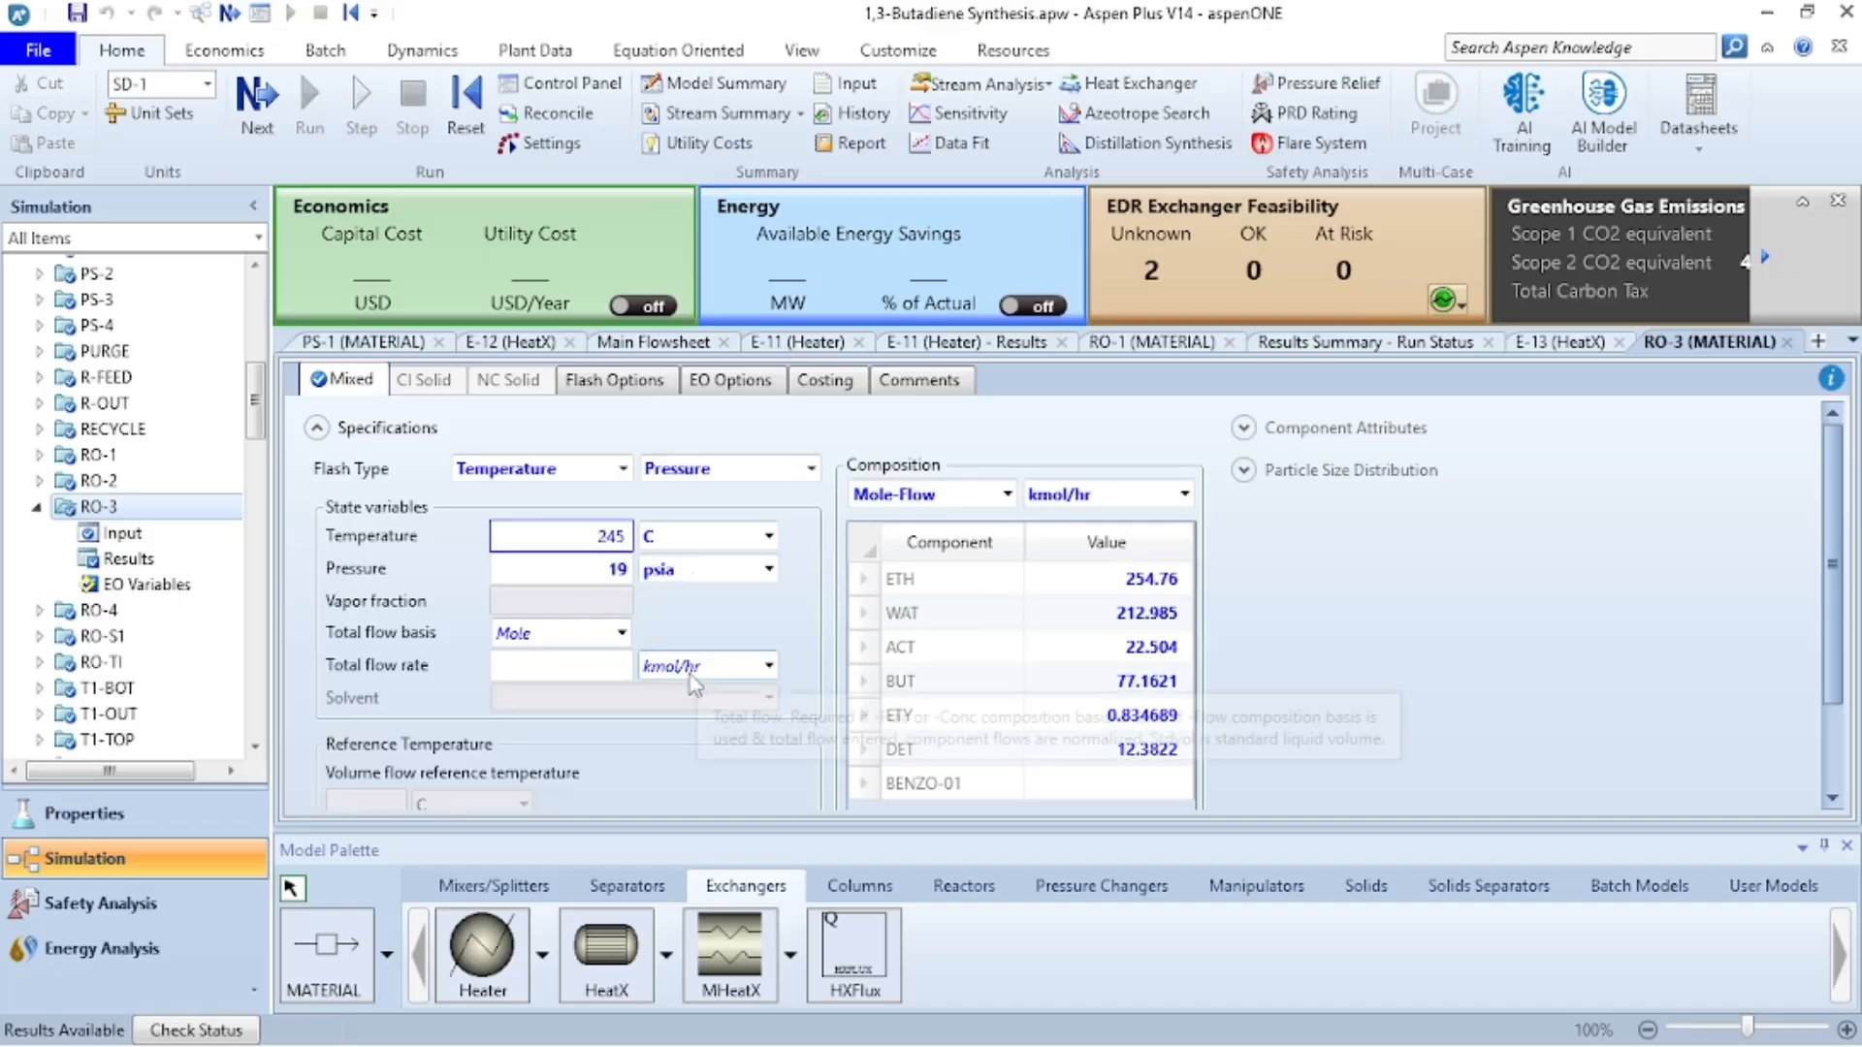
key("Return")
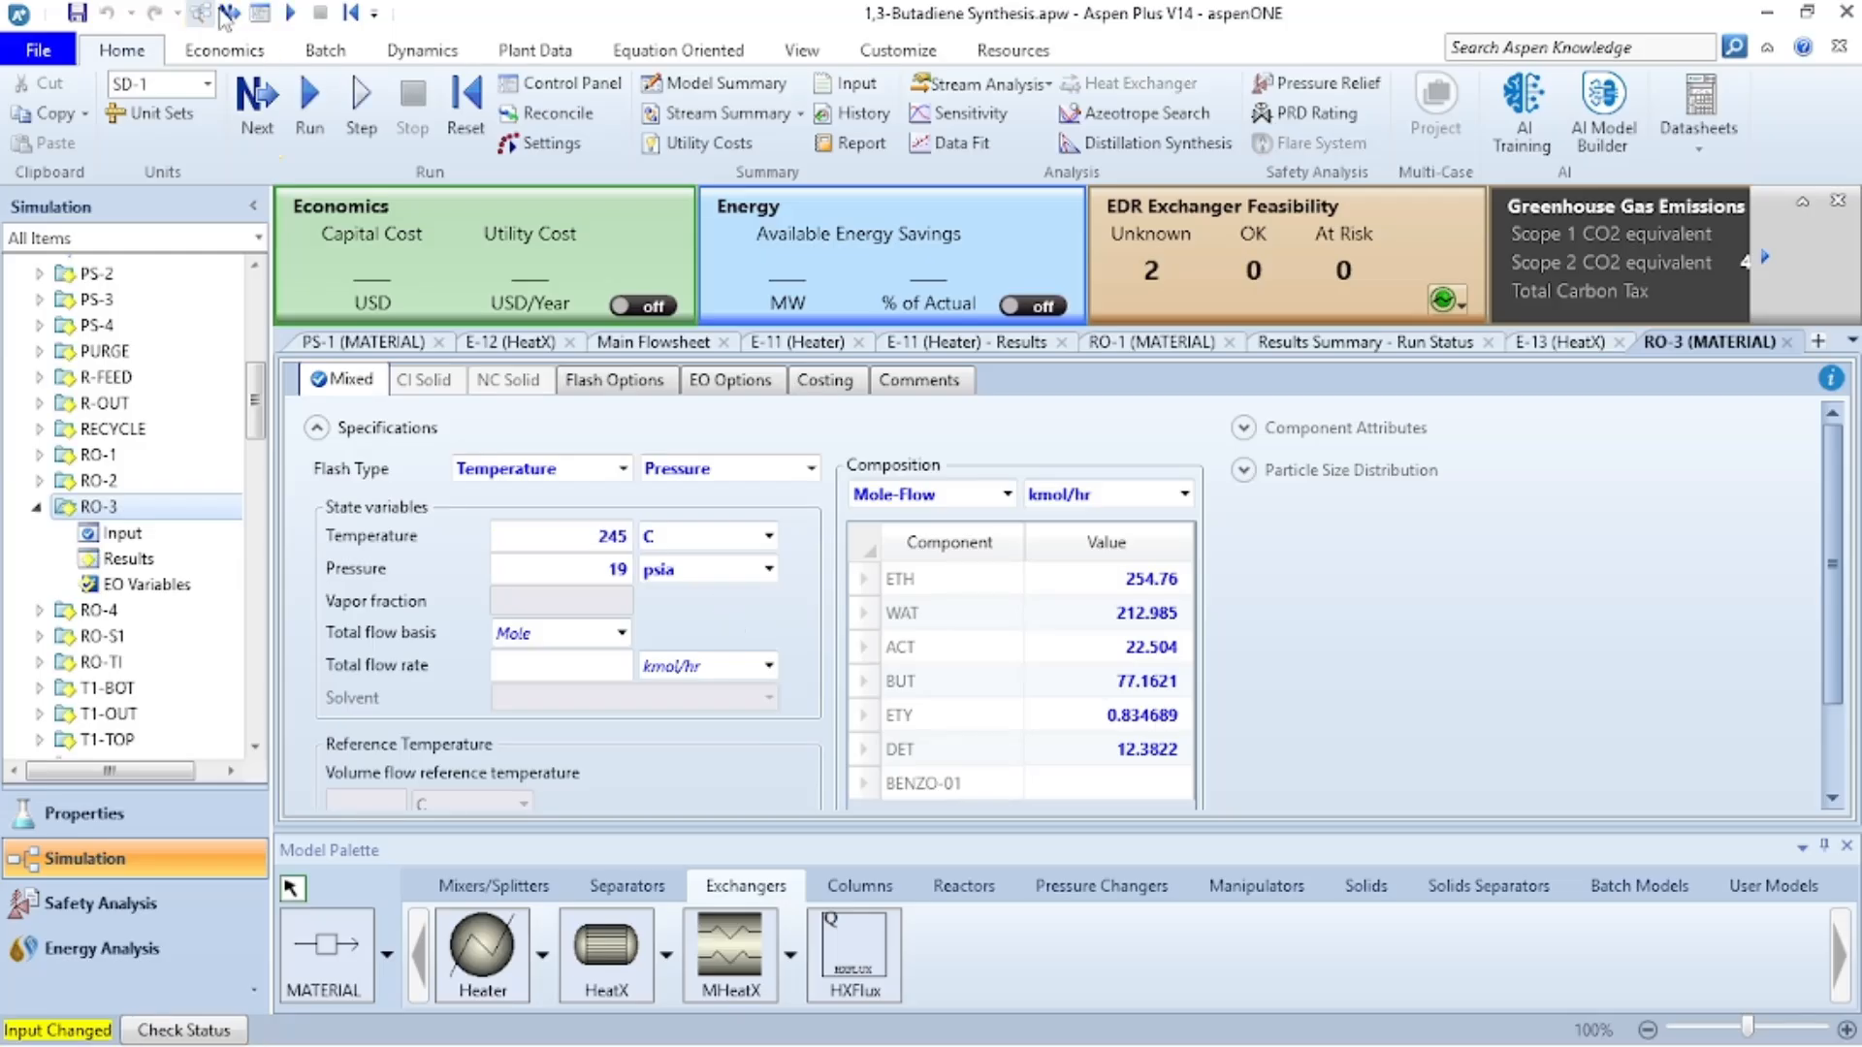
left_click(288, 14)
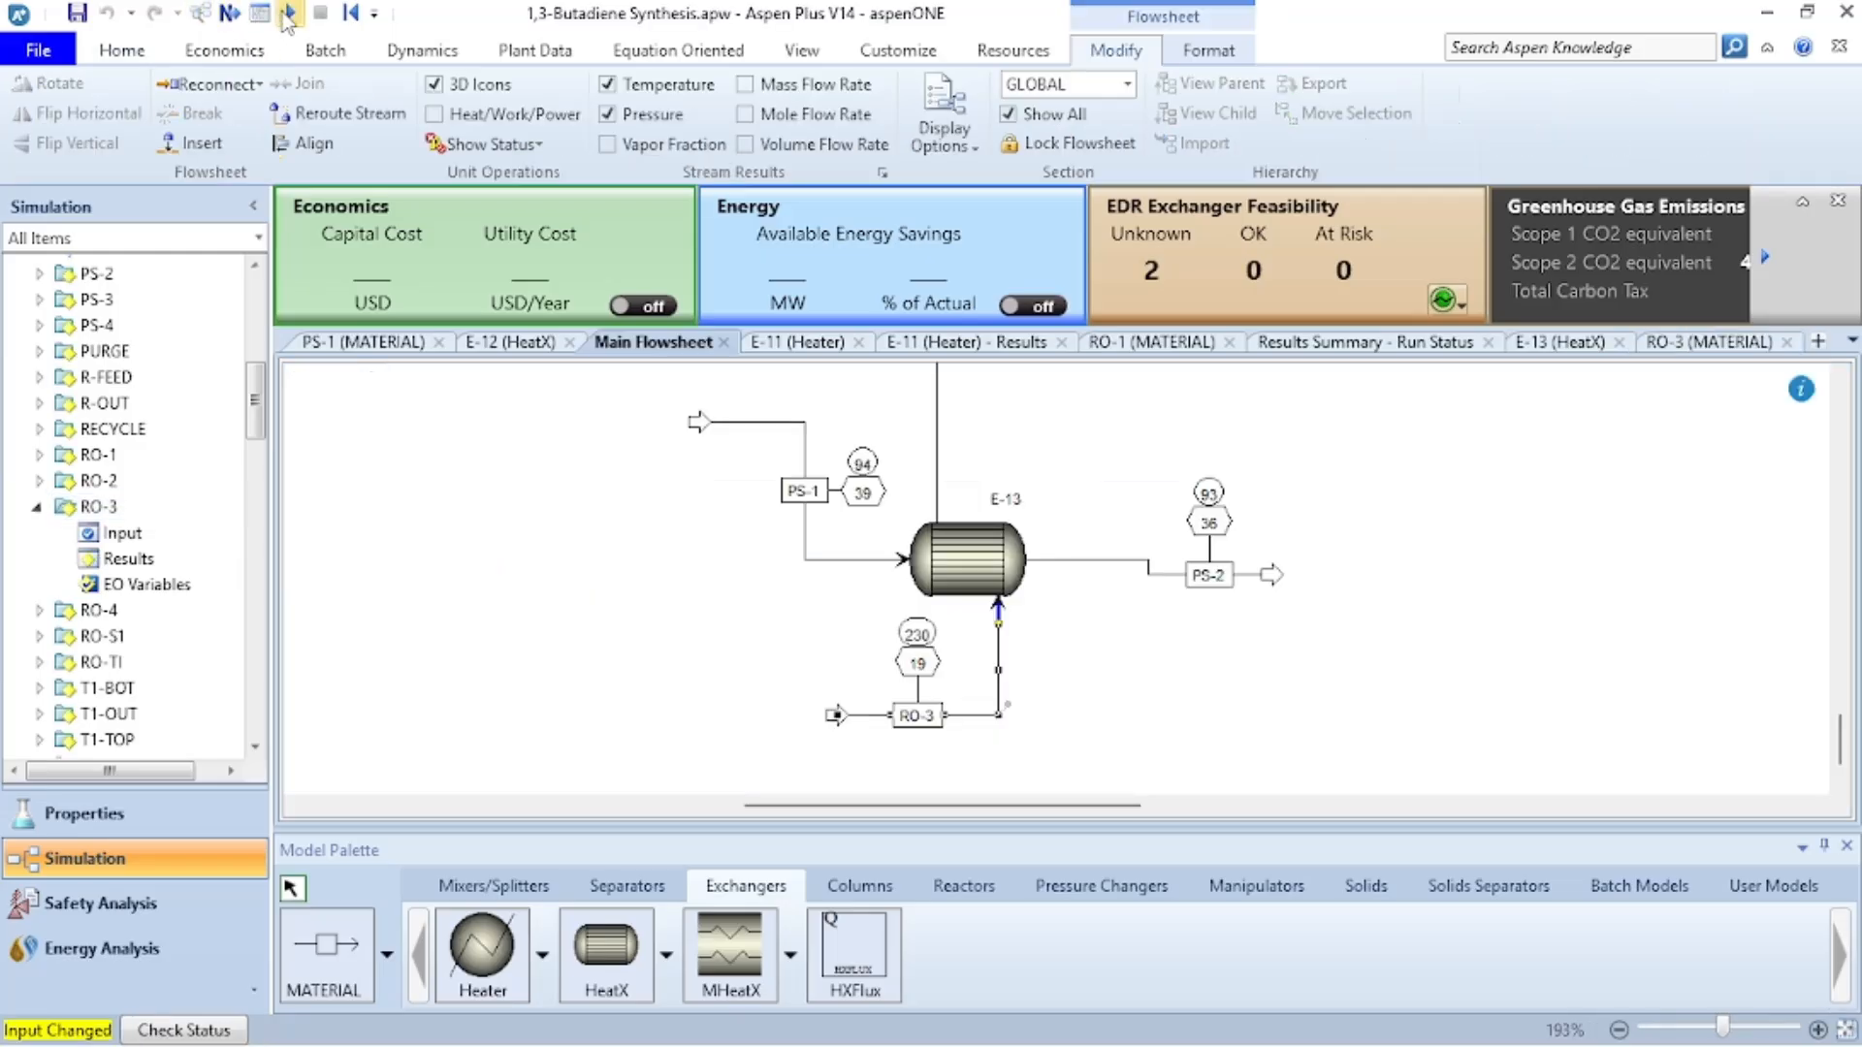
- Switch stream PS-1's flash type to vapor fraction and pressure, set the vapor fraction to 1, and run the simulation
double_click(805, 554)
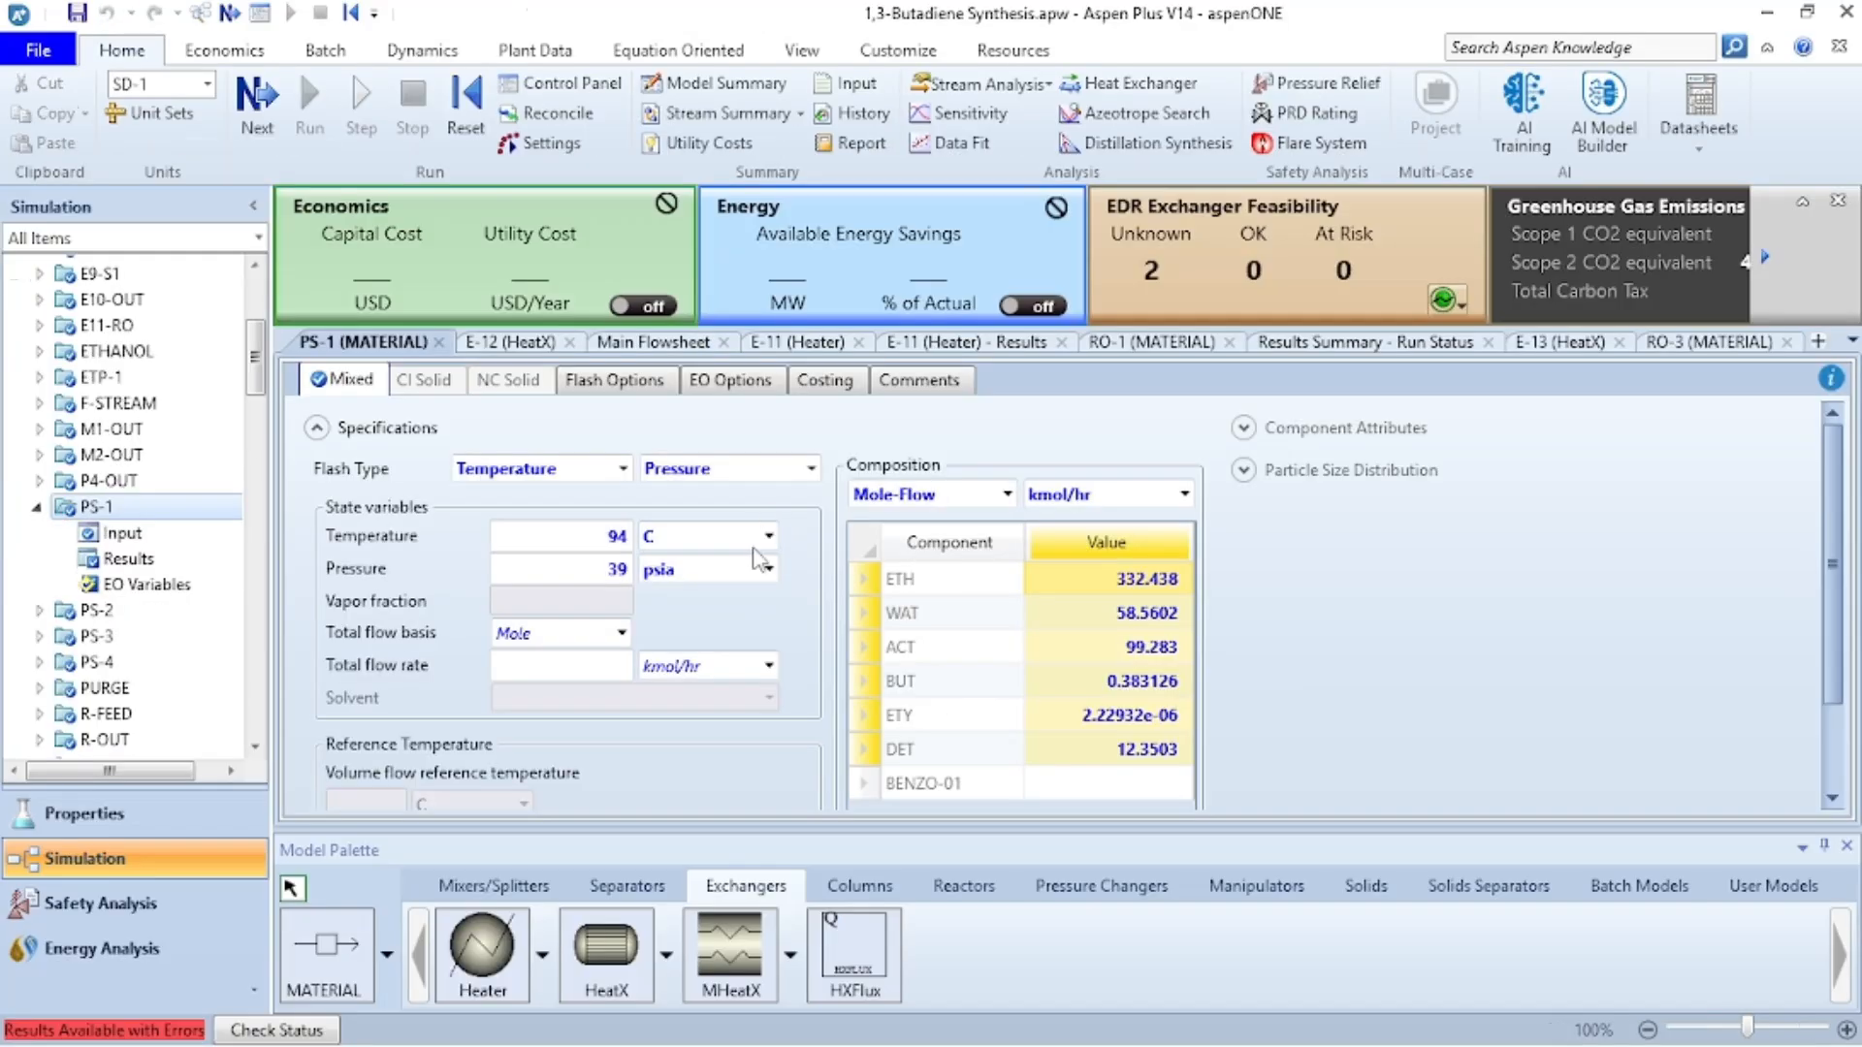
left_click(622, 468)
left_click(596, 521)
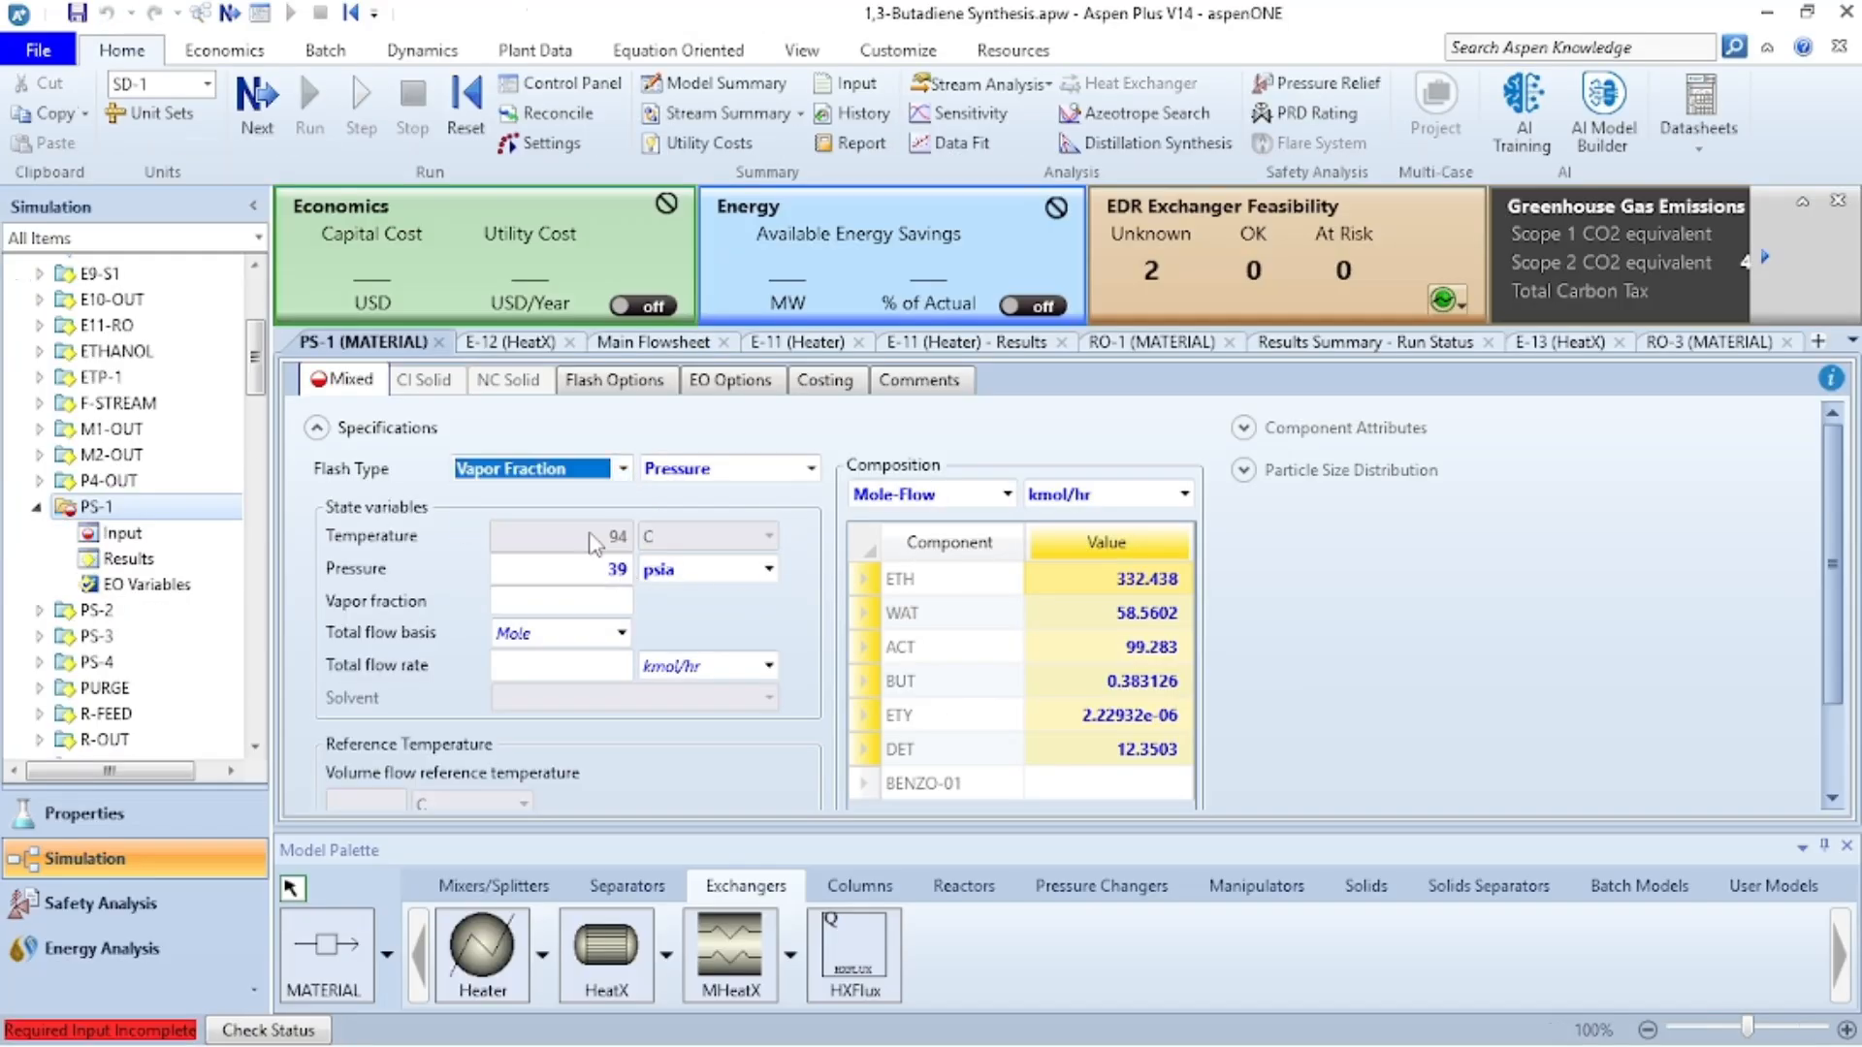
left_click(597, 589)
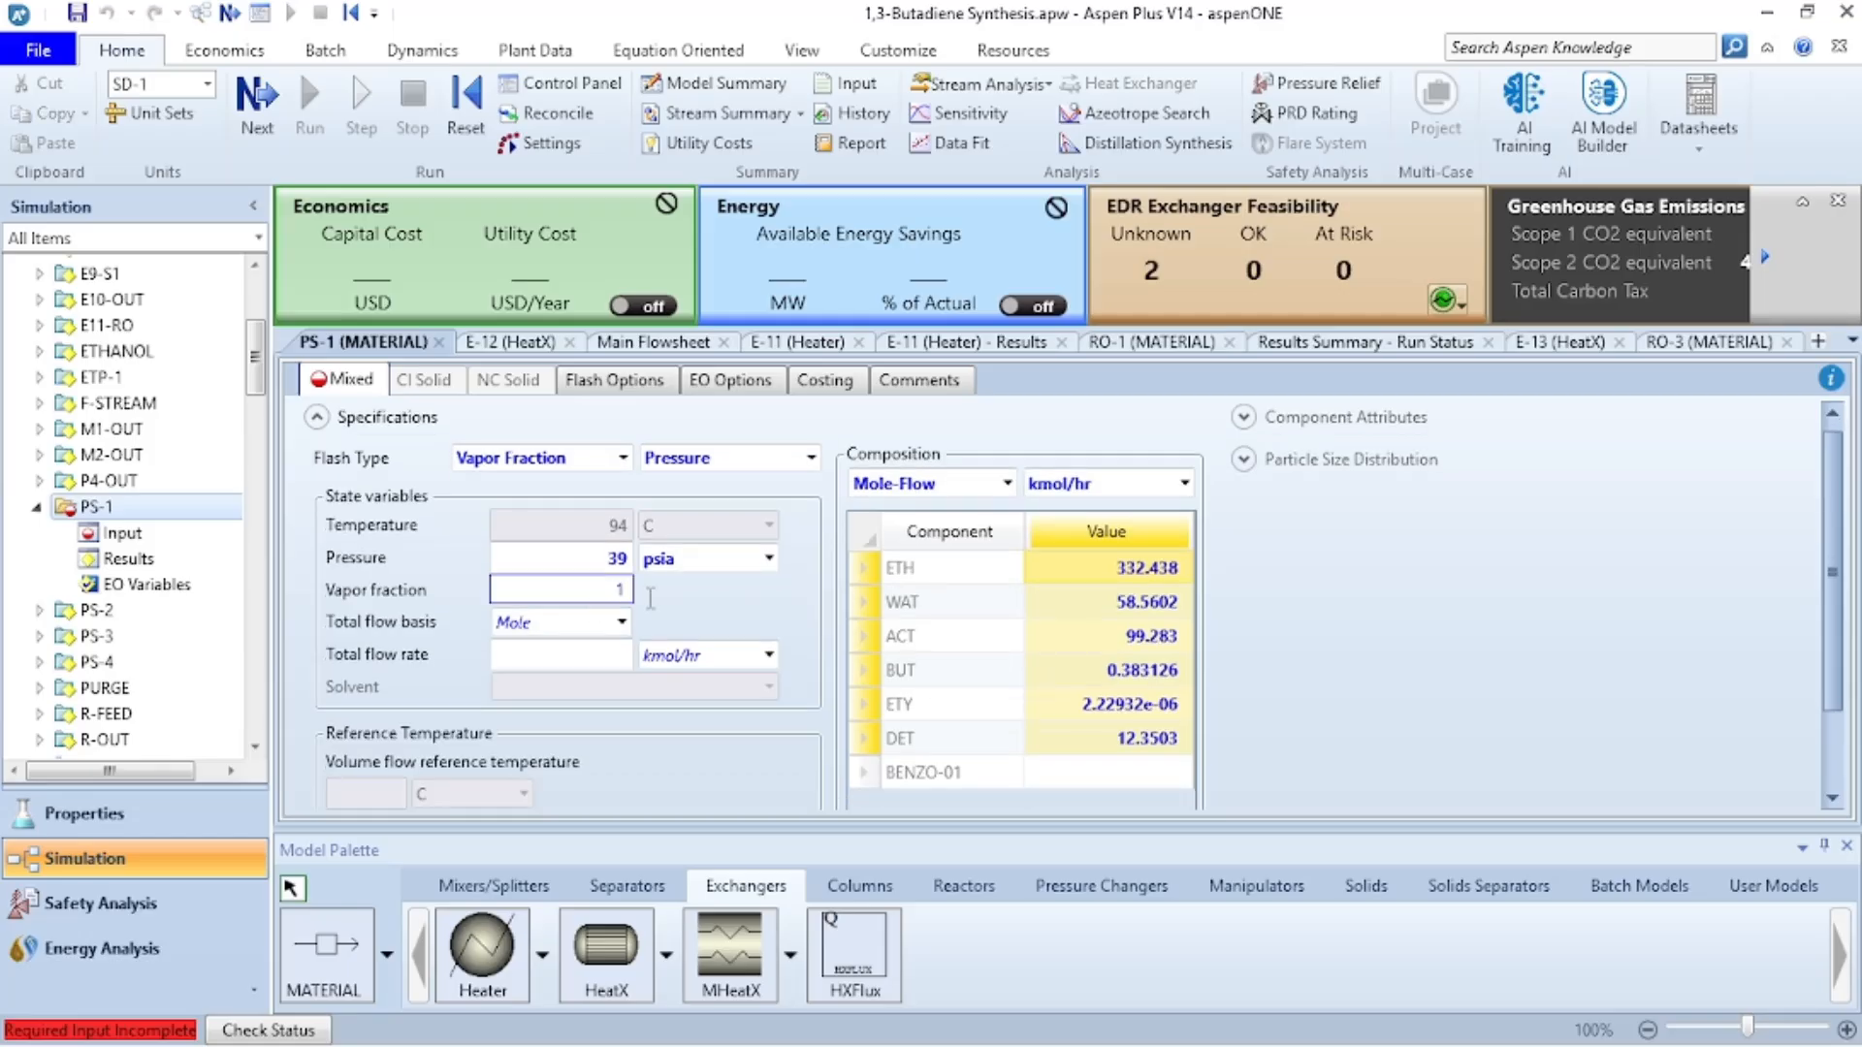
left_click(680, 608)
left_click(201, 13)
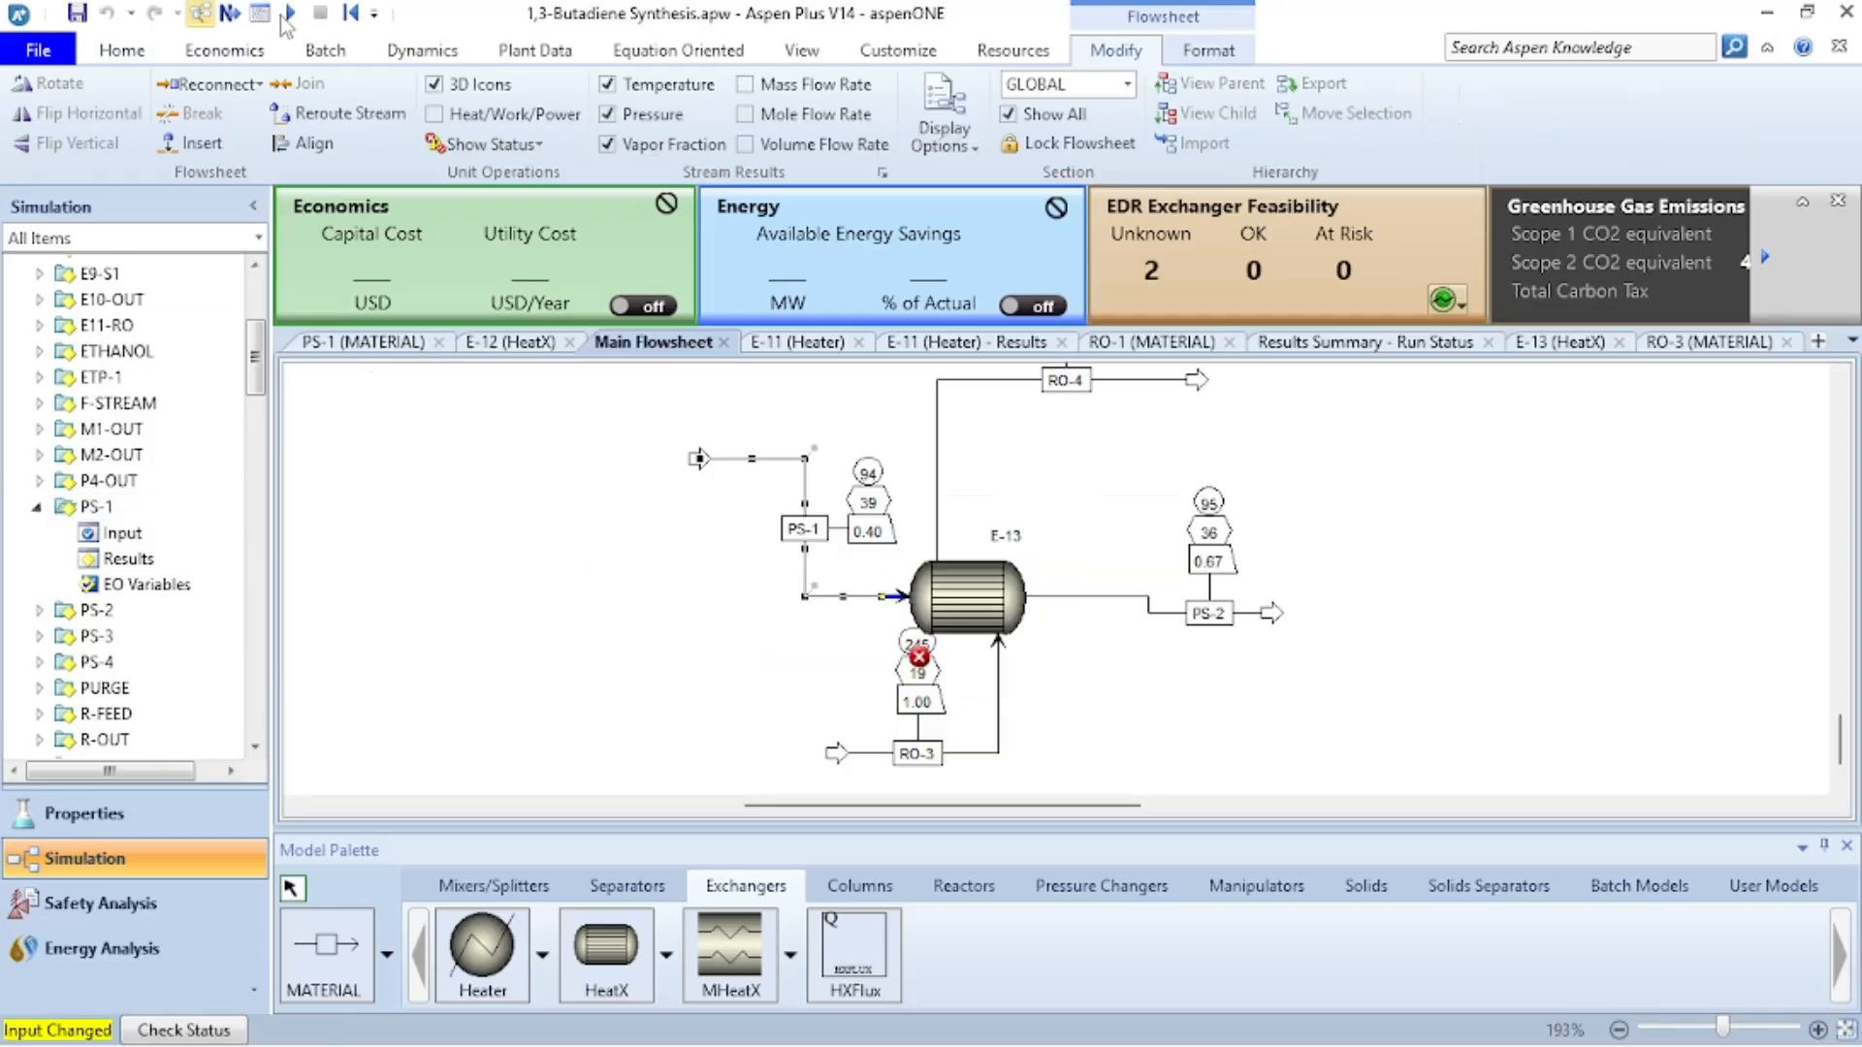
left_click(287, 12)
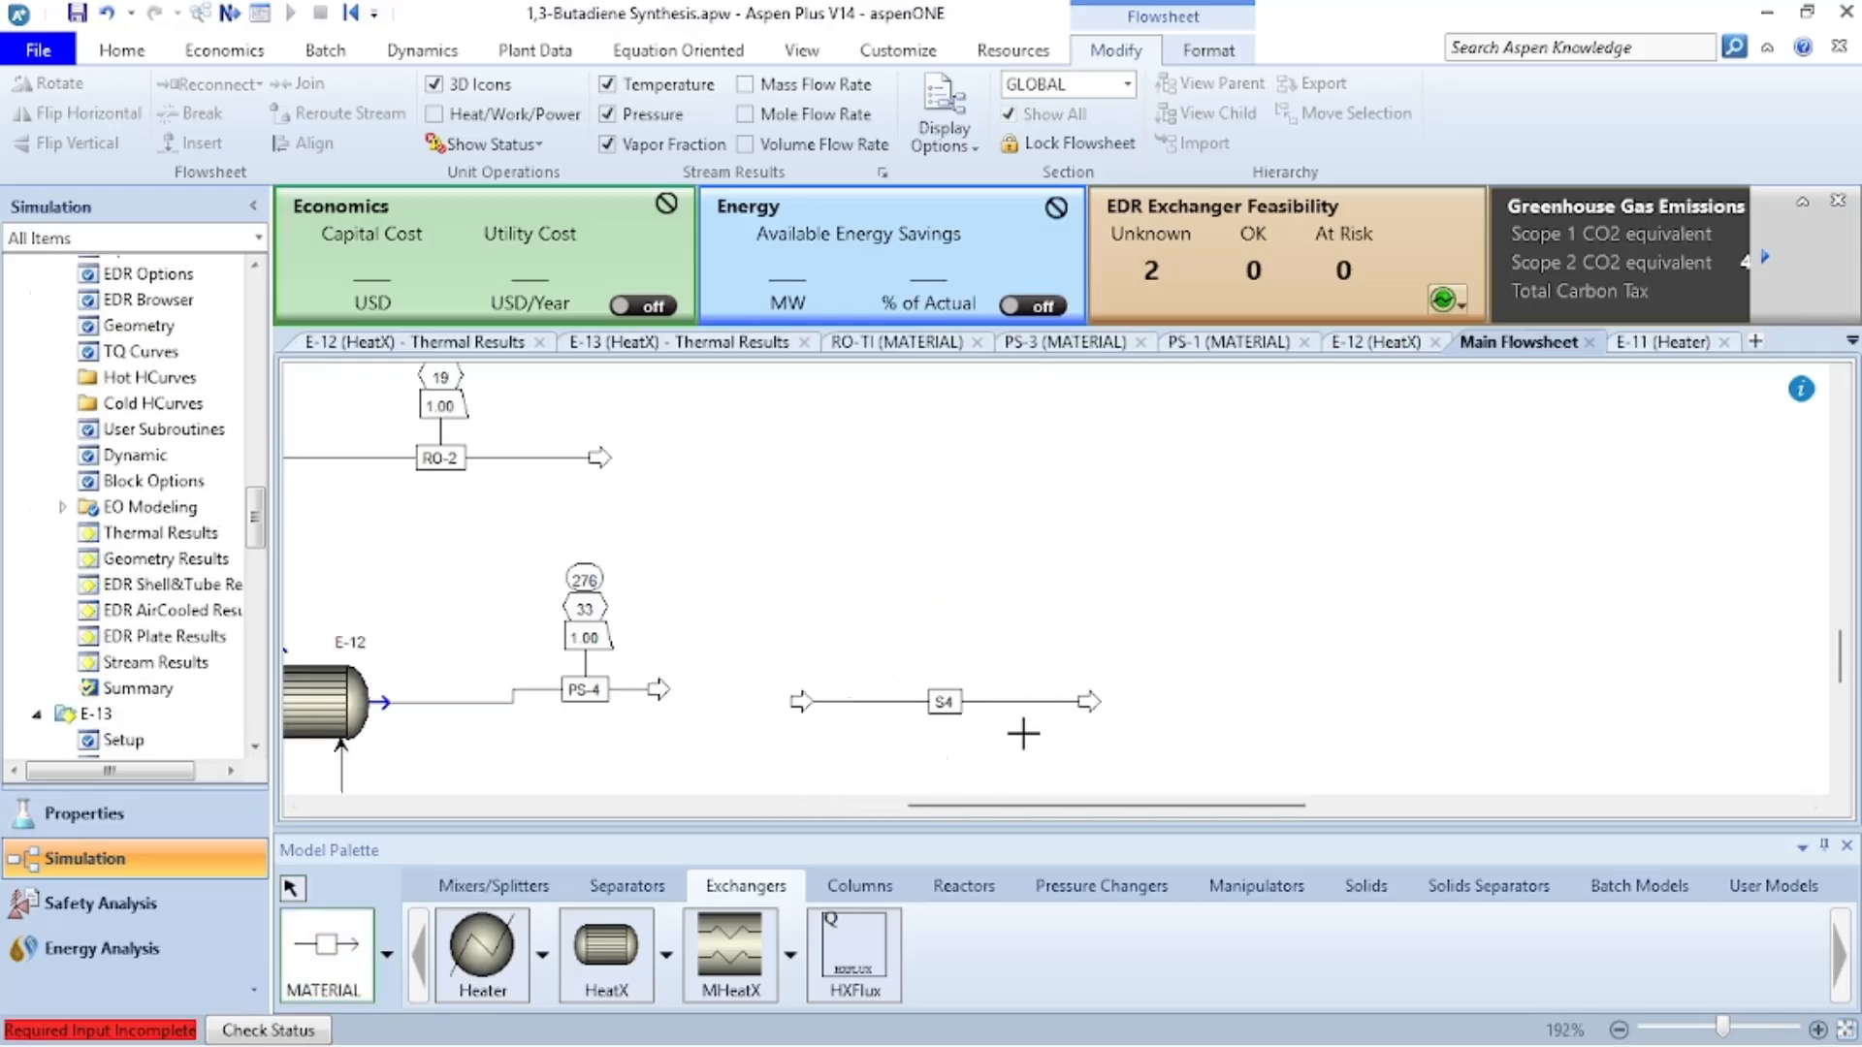
- Rename stream S4 beside PS-4 as PS-5, and name the E-14 exchanger outlet stream S6 as TF-2
left_click(944, 701)
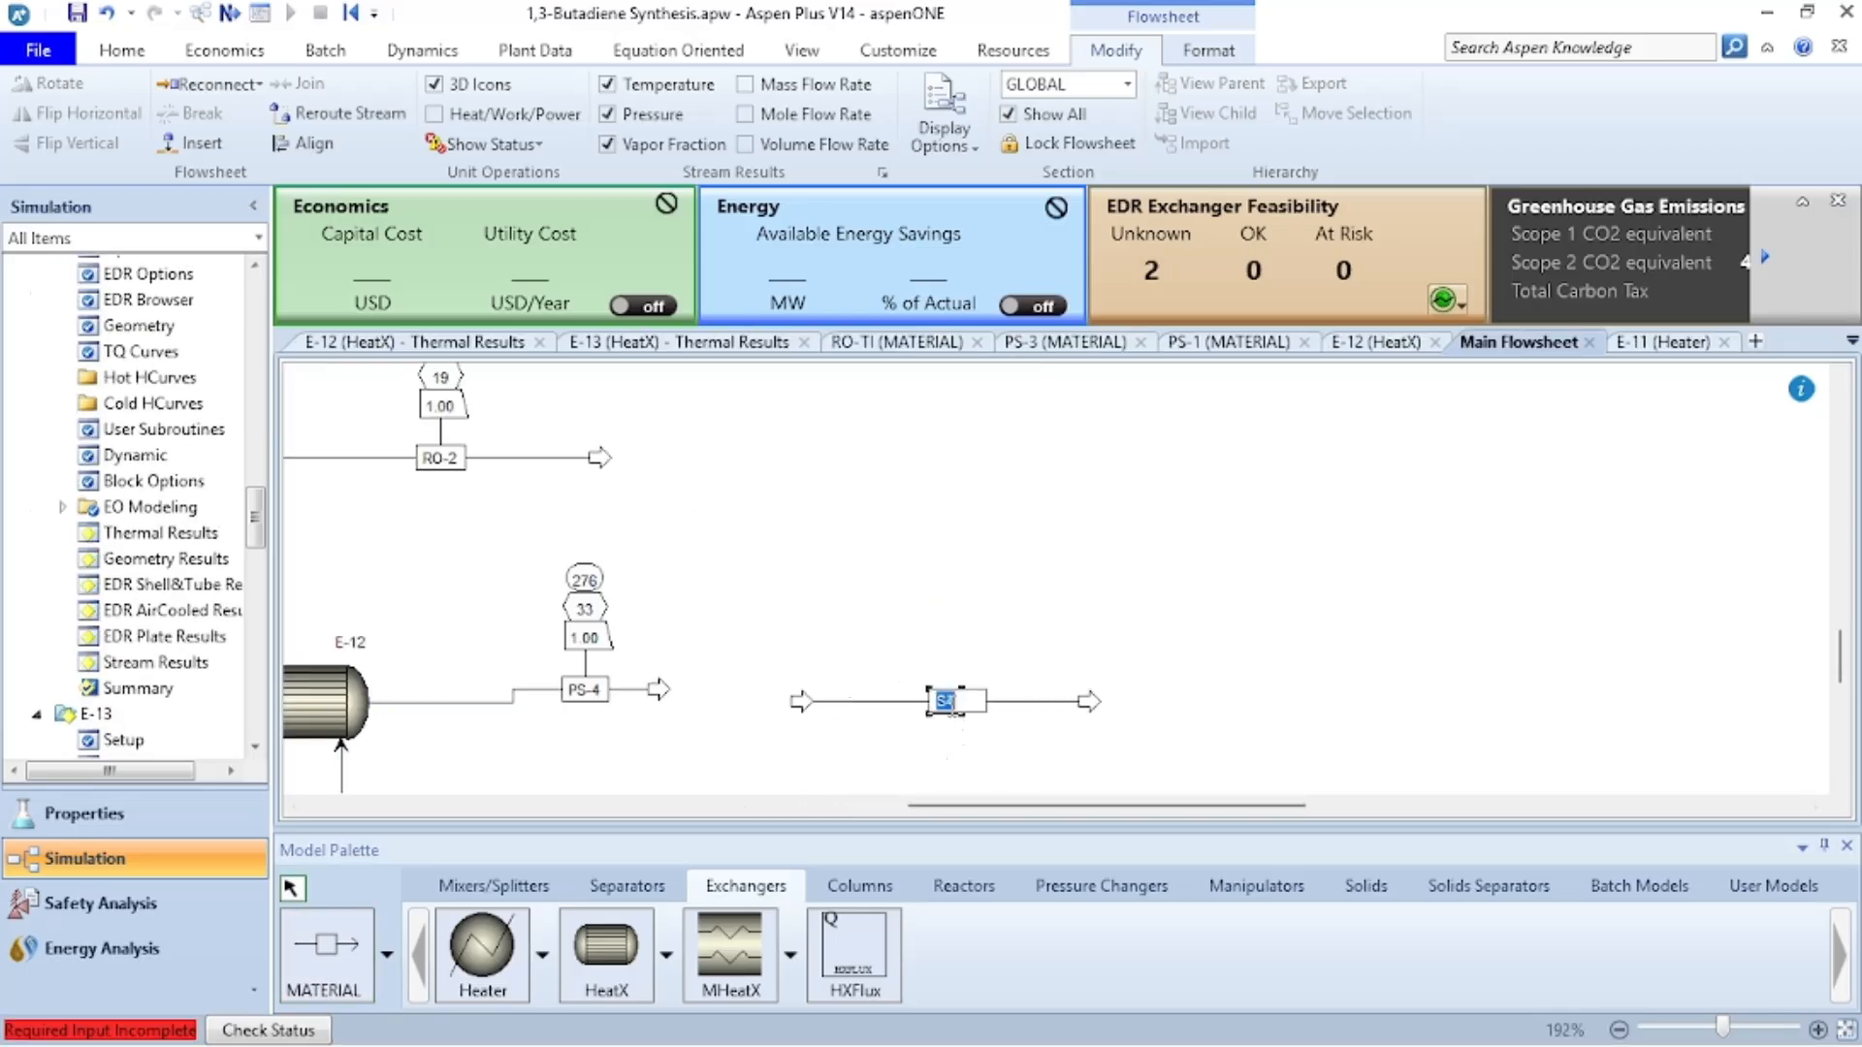
type("PS-5")
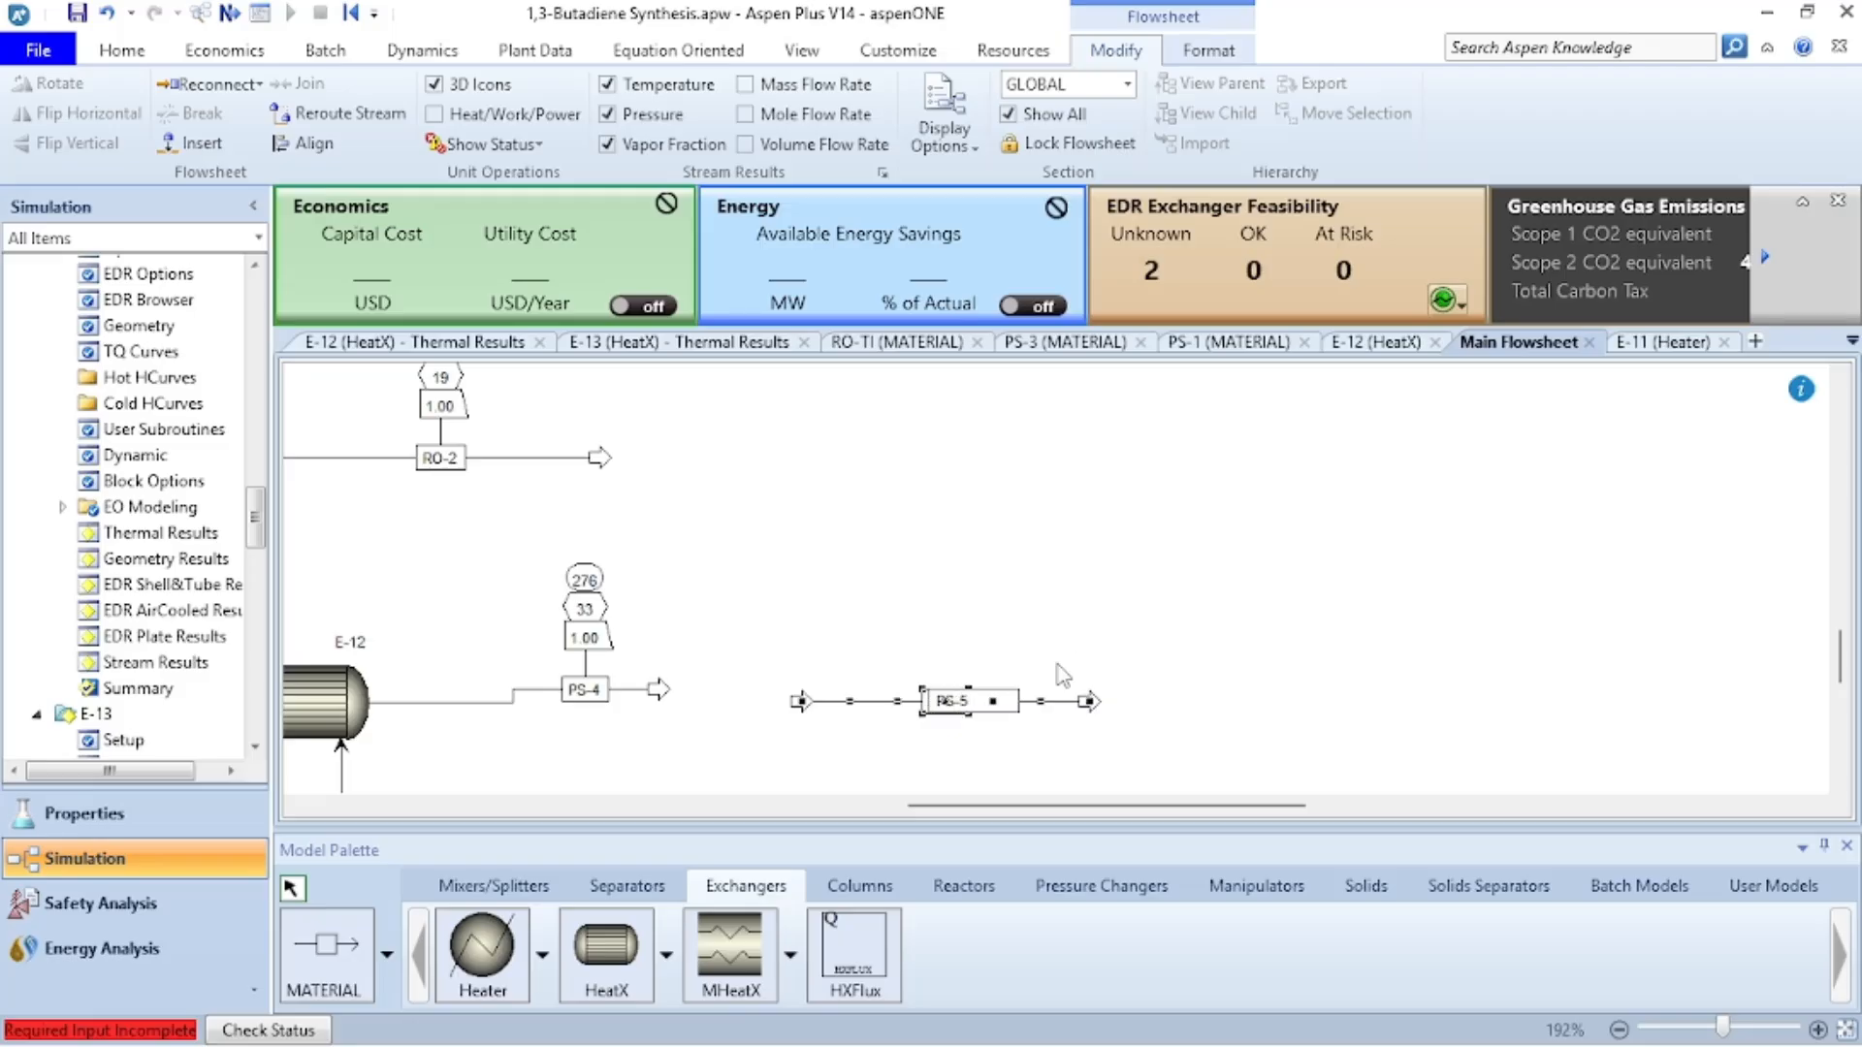
key("Return")
right_click(533, 700)
left_click(601, 175)
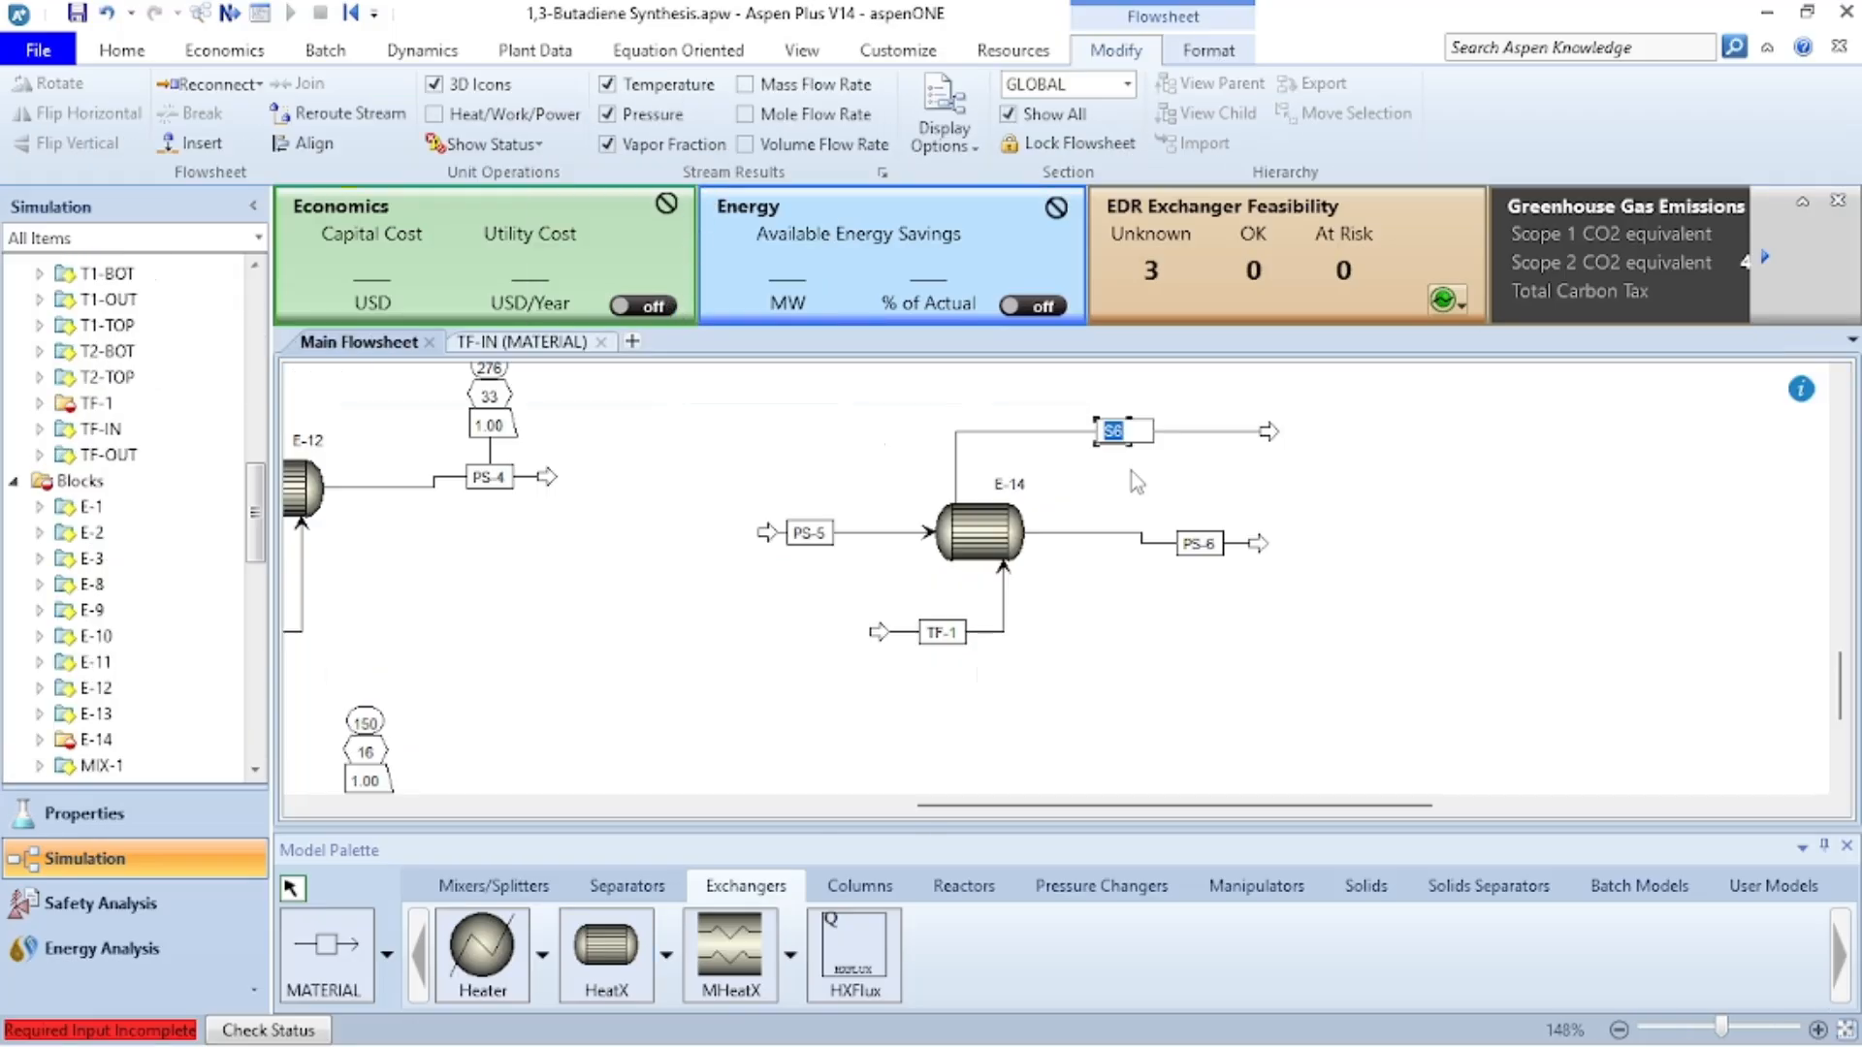
type("TF-2")
key("Return")
- Specify stream TF-1's composition on a Mass-Flow basis with 15000 kg/hr of BENZO-01
left_click(1004, 605)
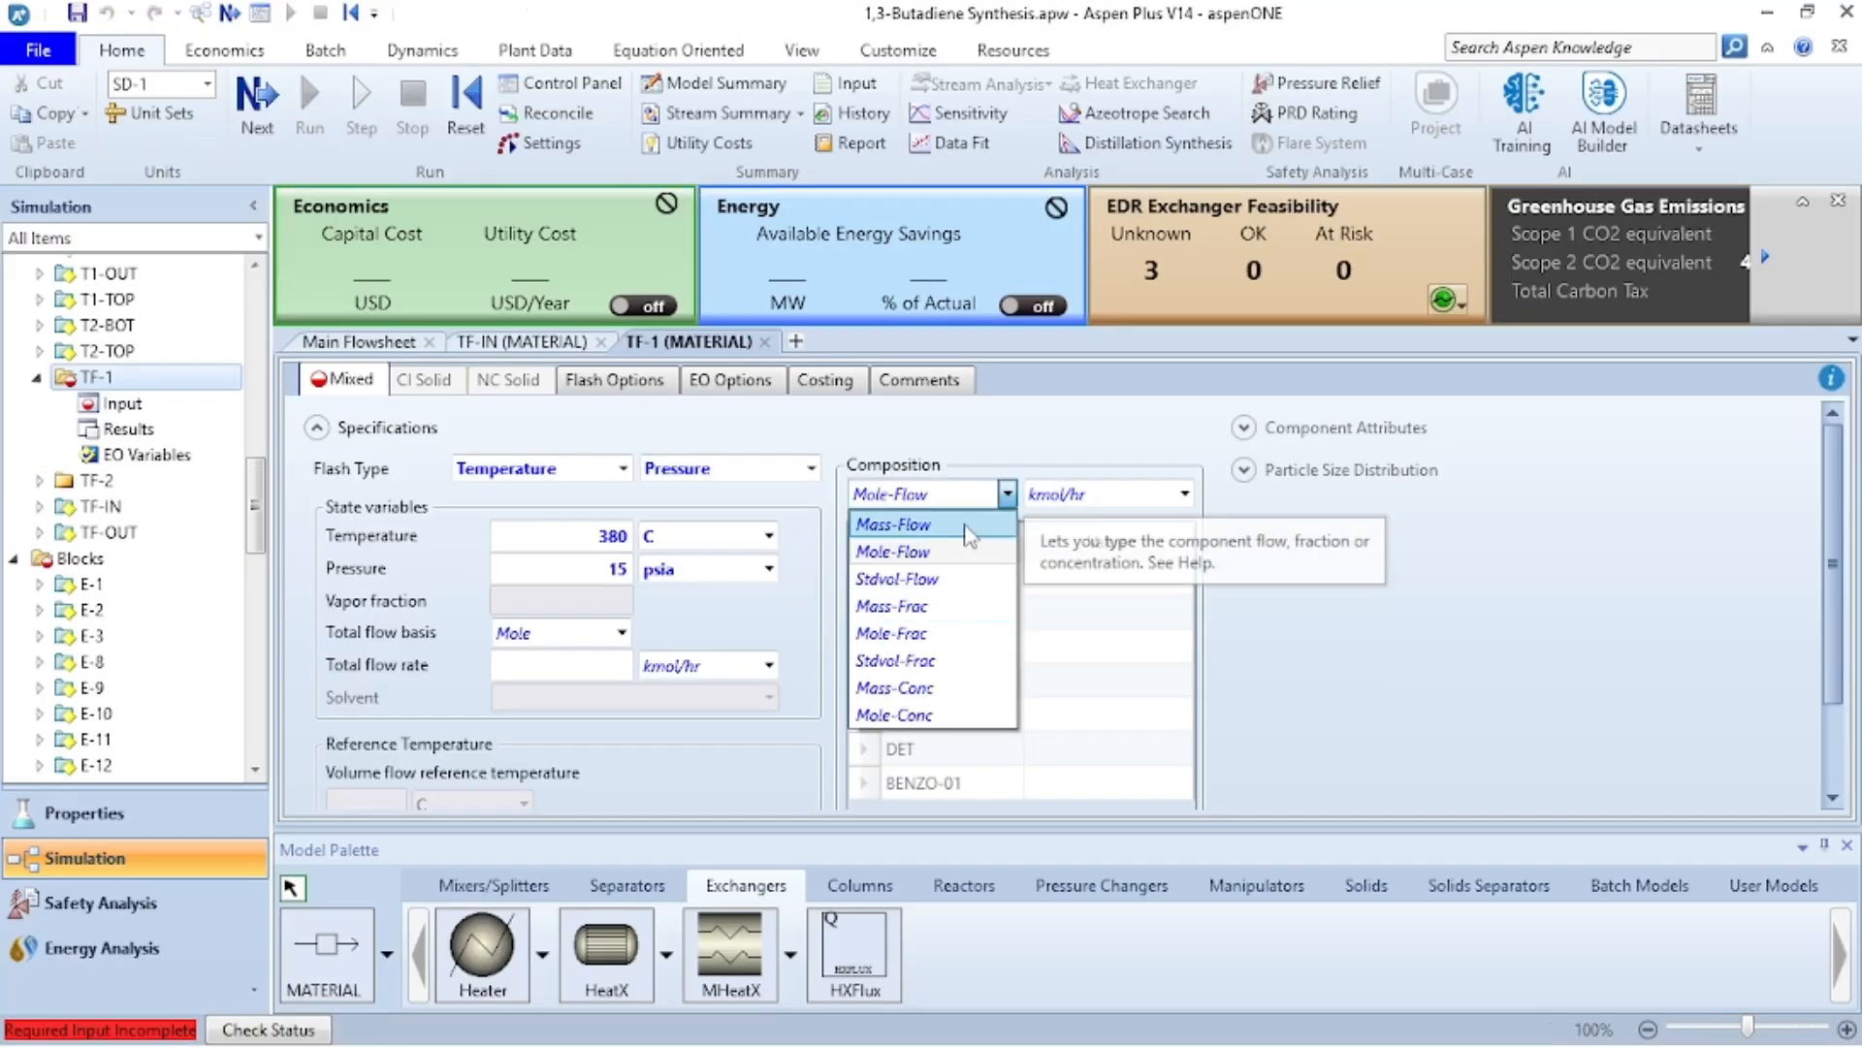
left_click(966, 527)
scroll(1066, 674, "down", 2)
left_click(1106, 667)
type("15")
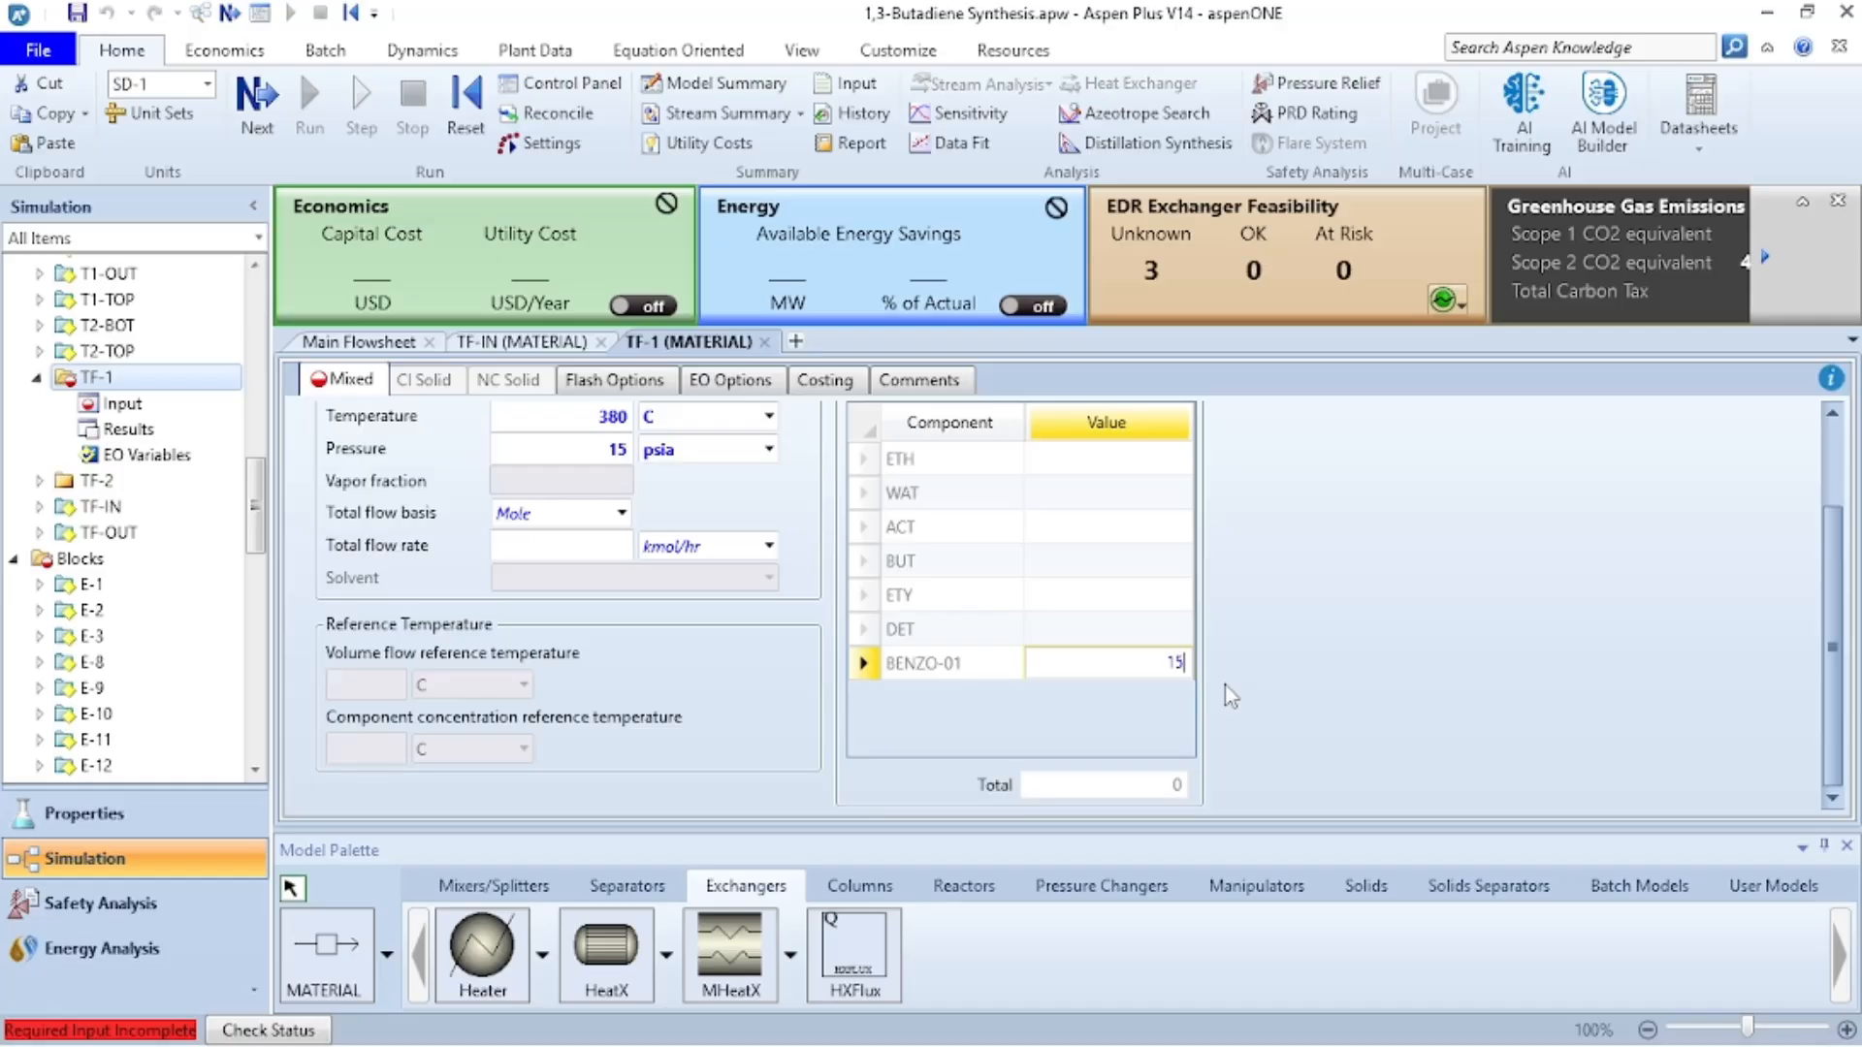
key("Return")
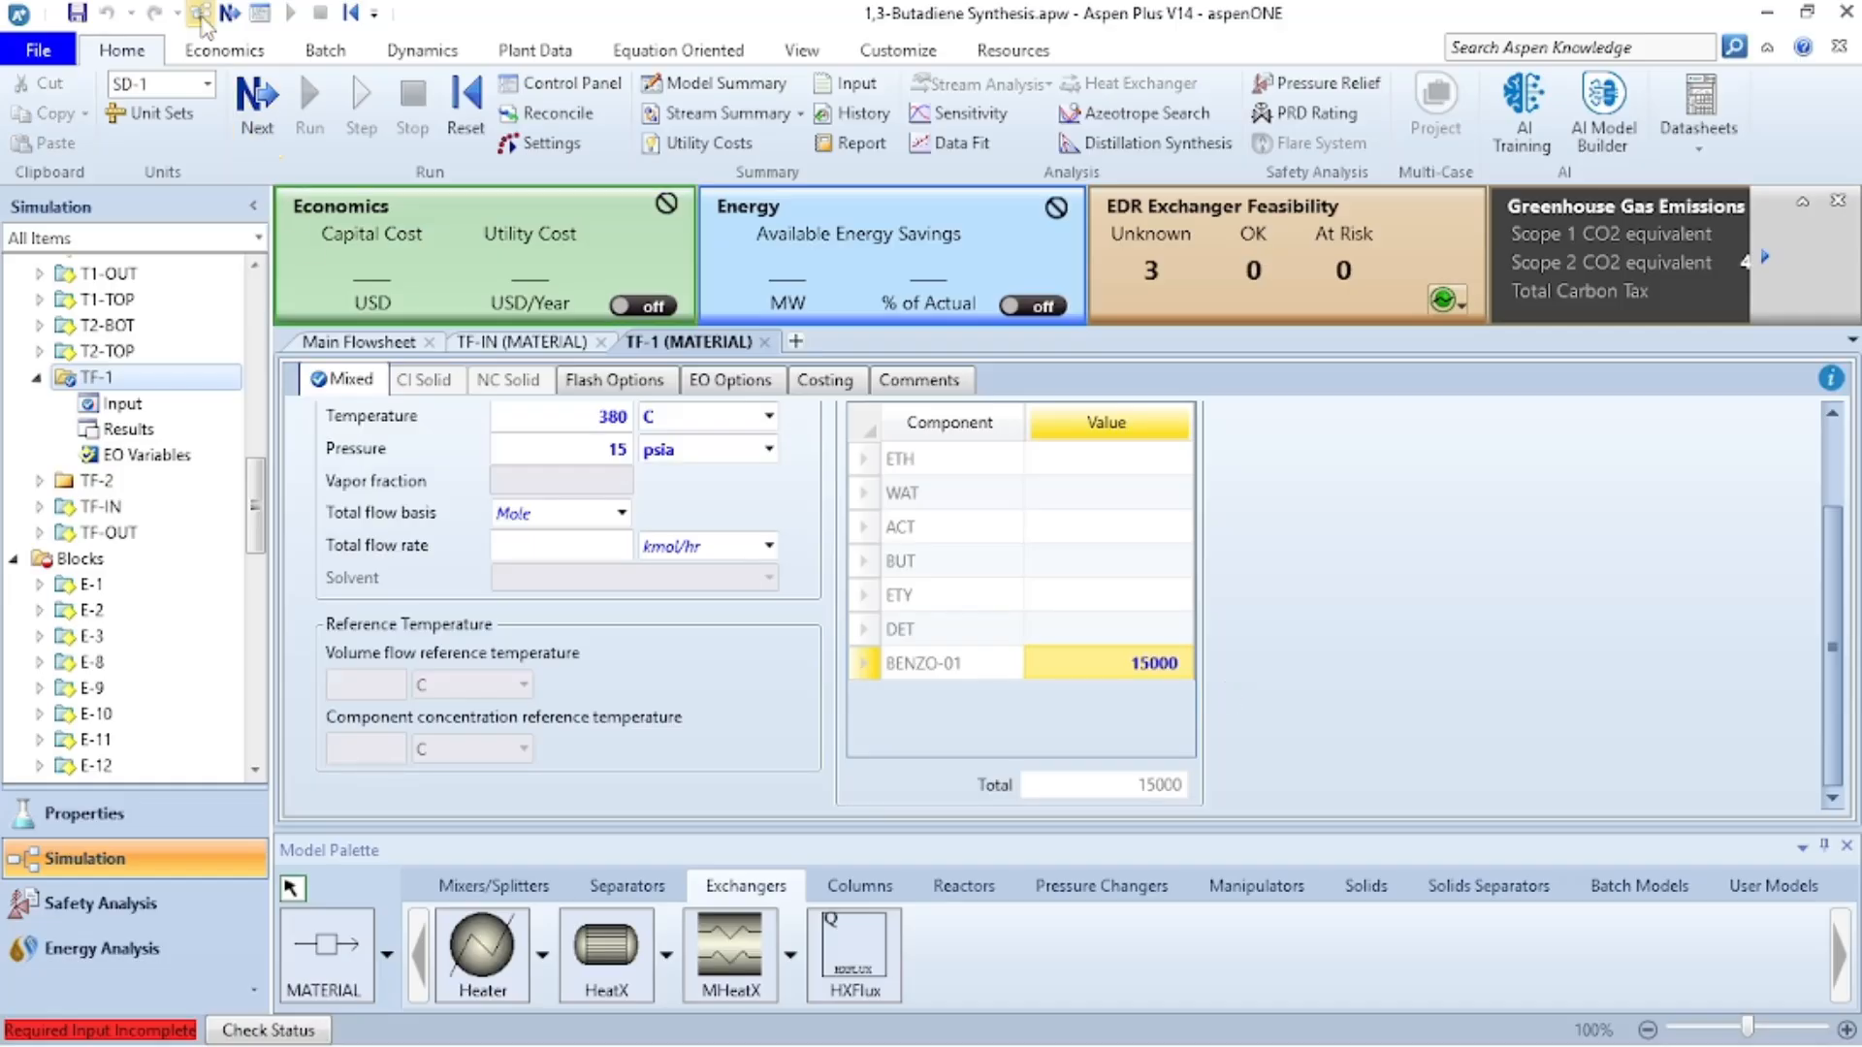
left_click(361, 343)
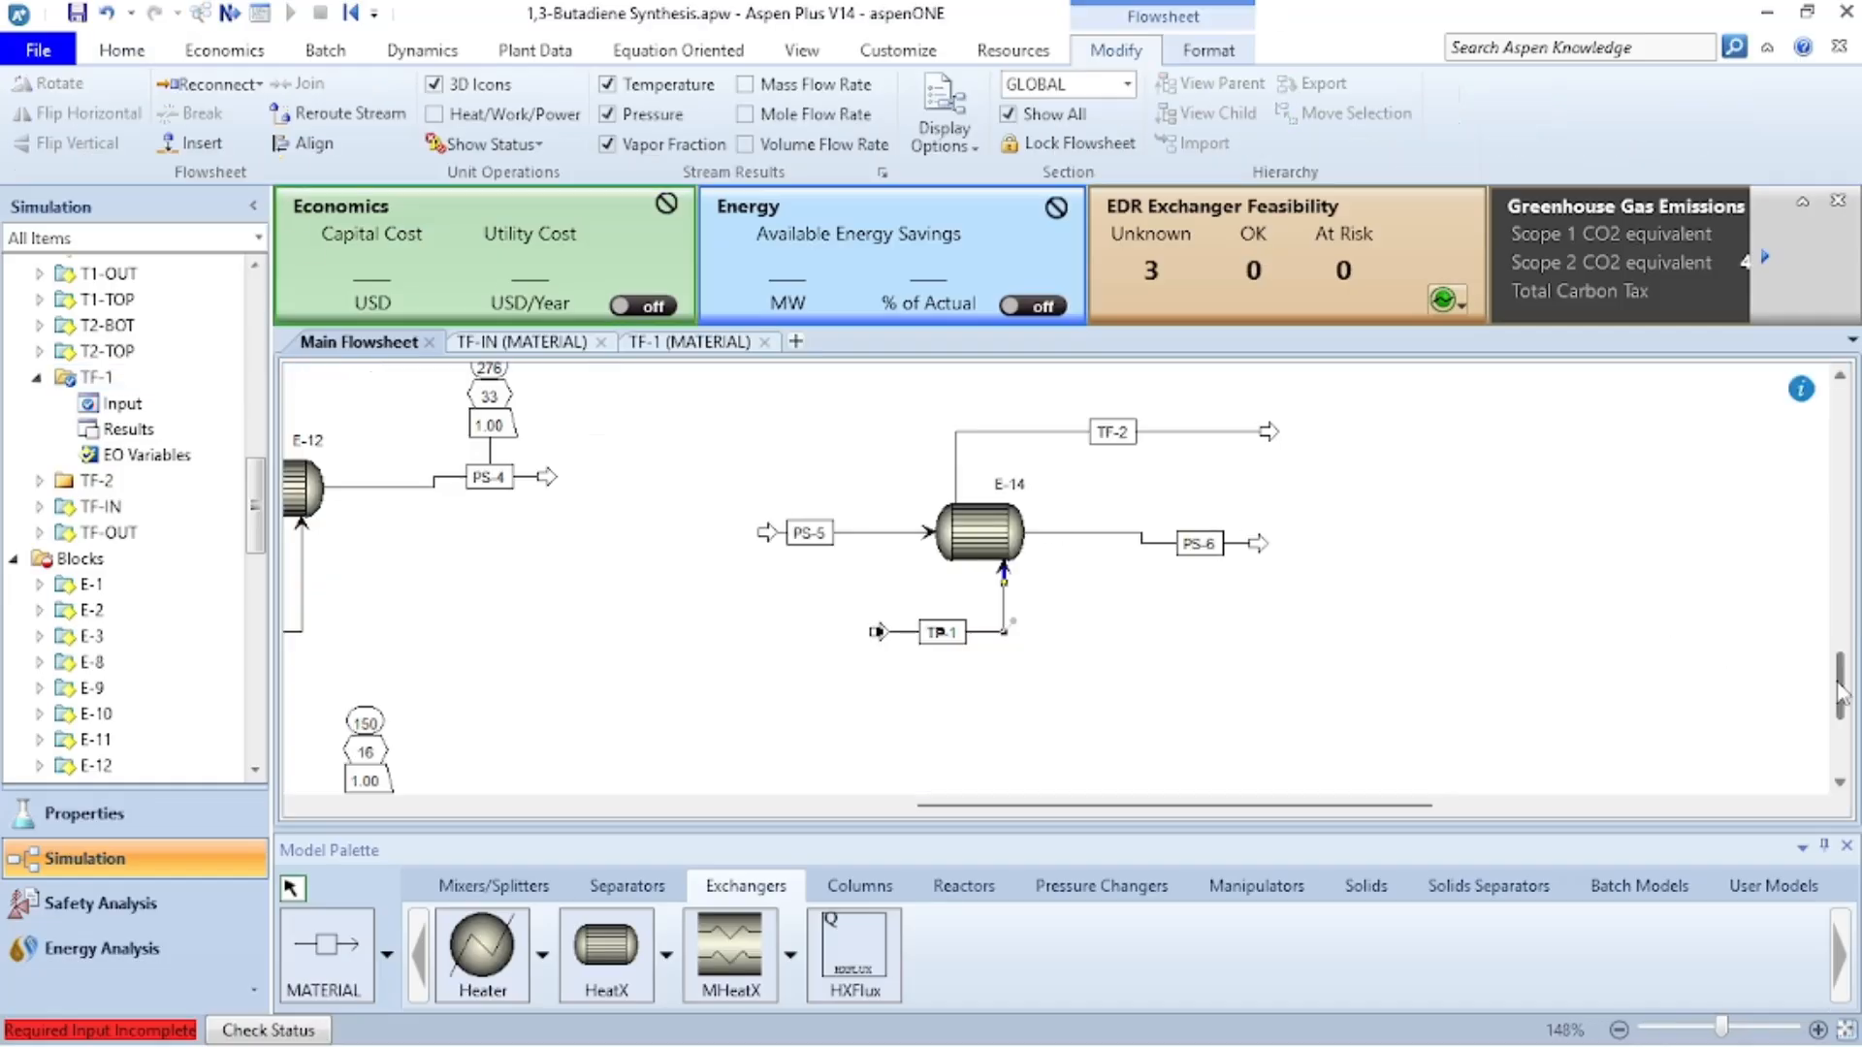
- Change the BENZO-01 mass flow of stream TF-1 to 2700 kg/hr and return to the main flowsheet
scroll(1629, 679, "up", 2)
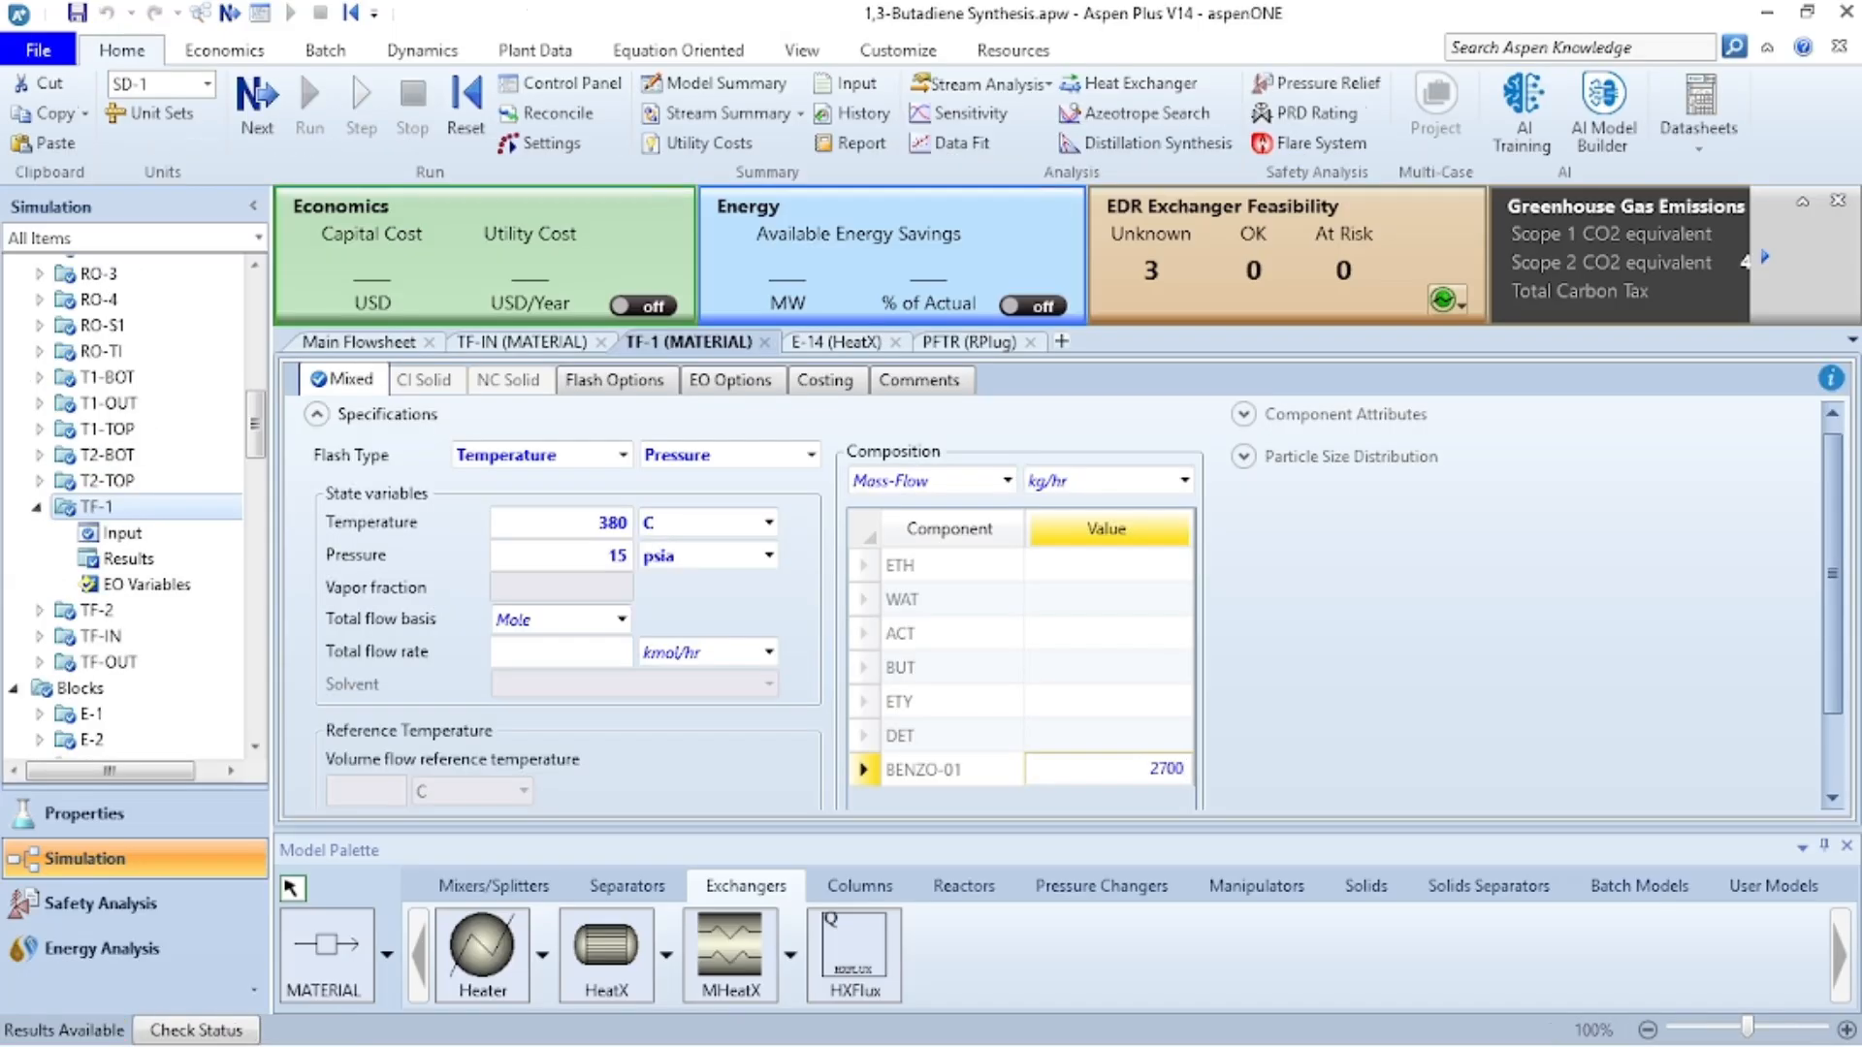
key("Return")
left_click(200, 13)
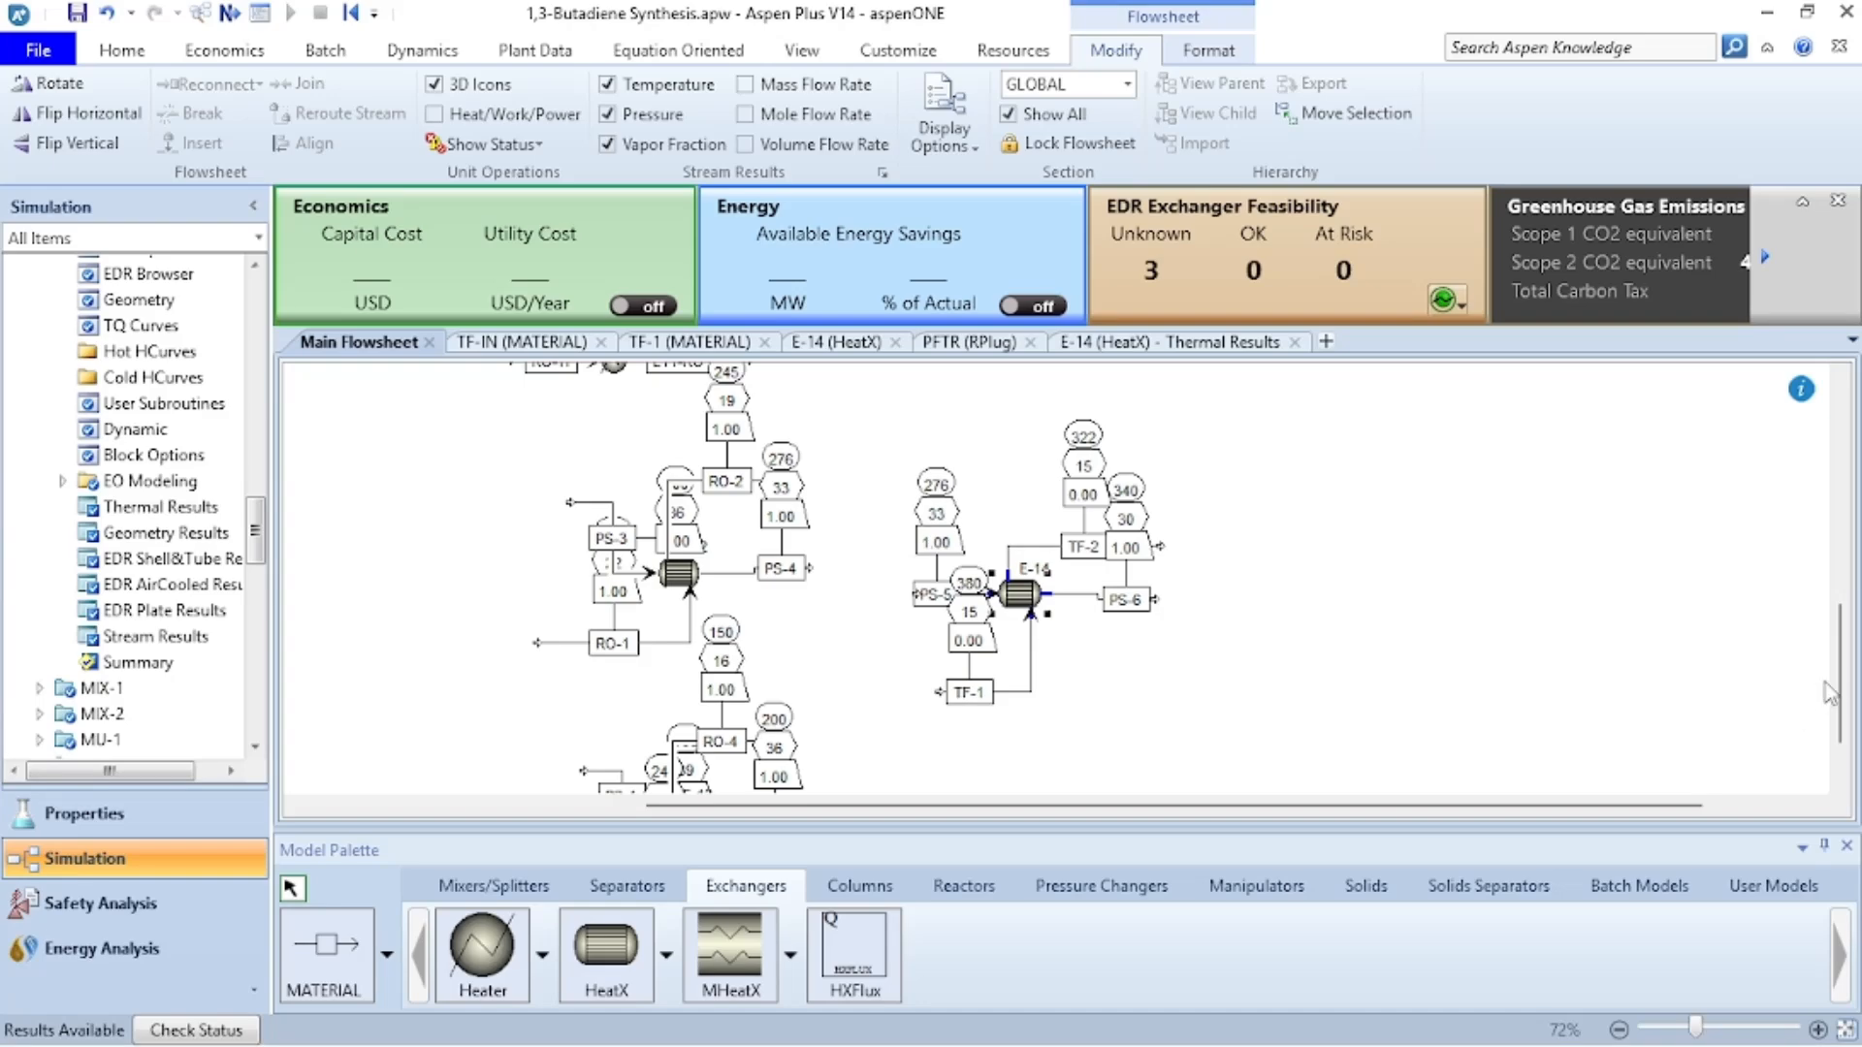
- Review the stream conditions around exchangers E-11 to E-14, and survey the reactor, recycle and feed sections of the flowsheet
left_click_drag(1842, 684, 1843, 729)
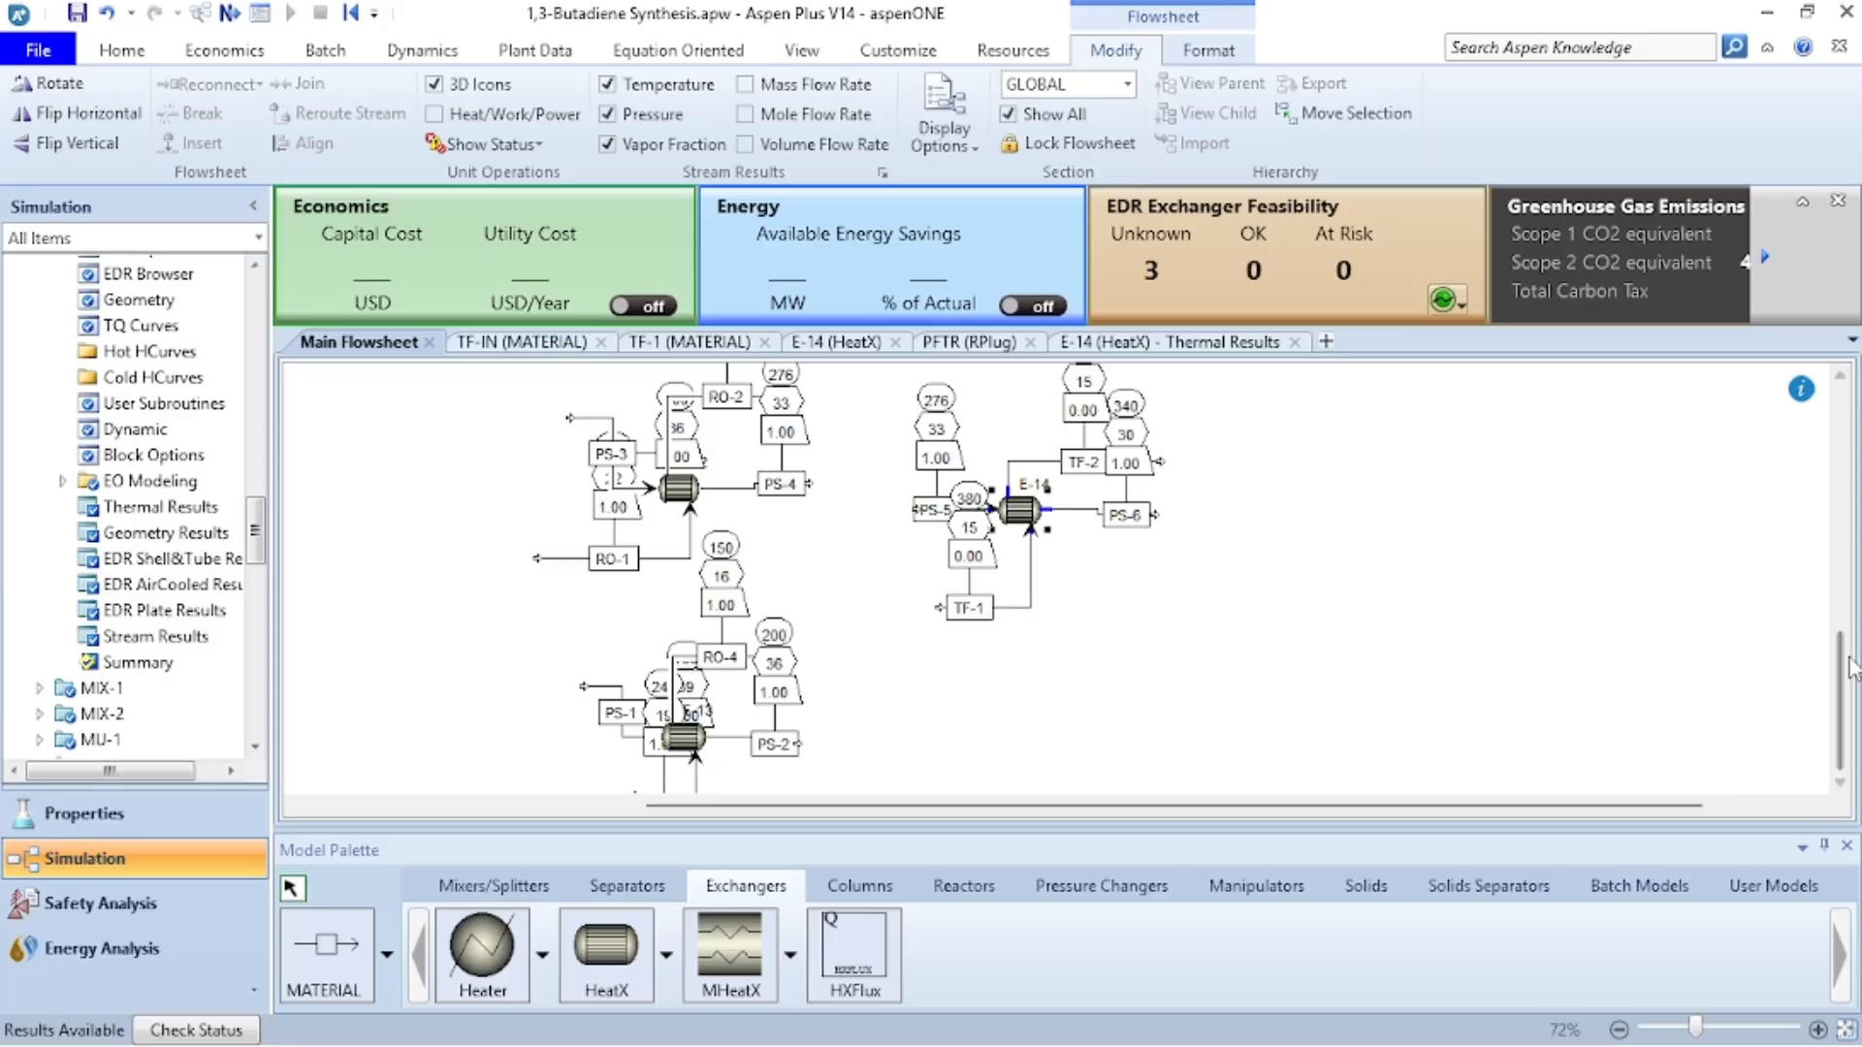
left_click_drag(1850, 675, 1413, 751)
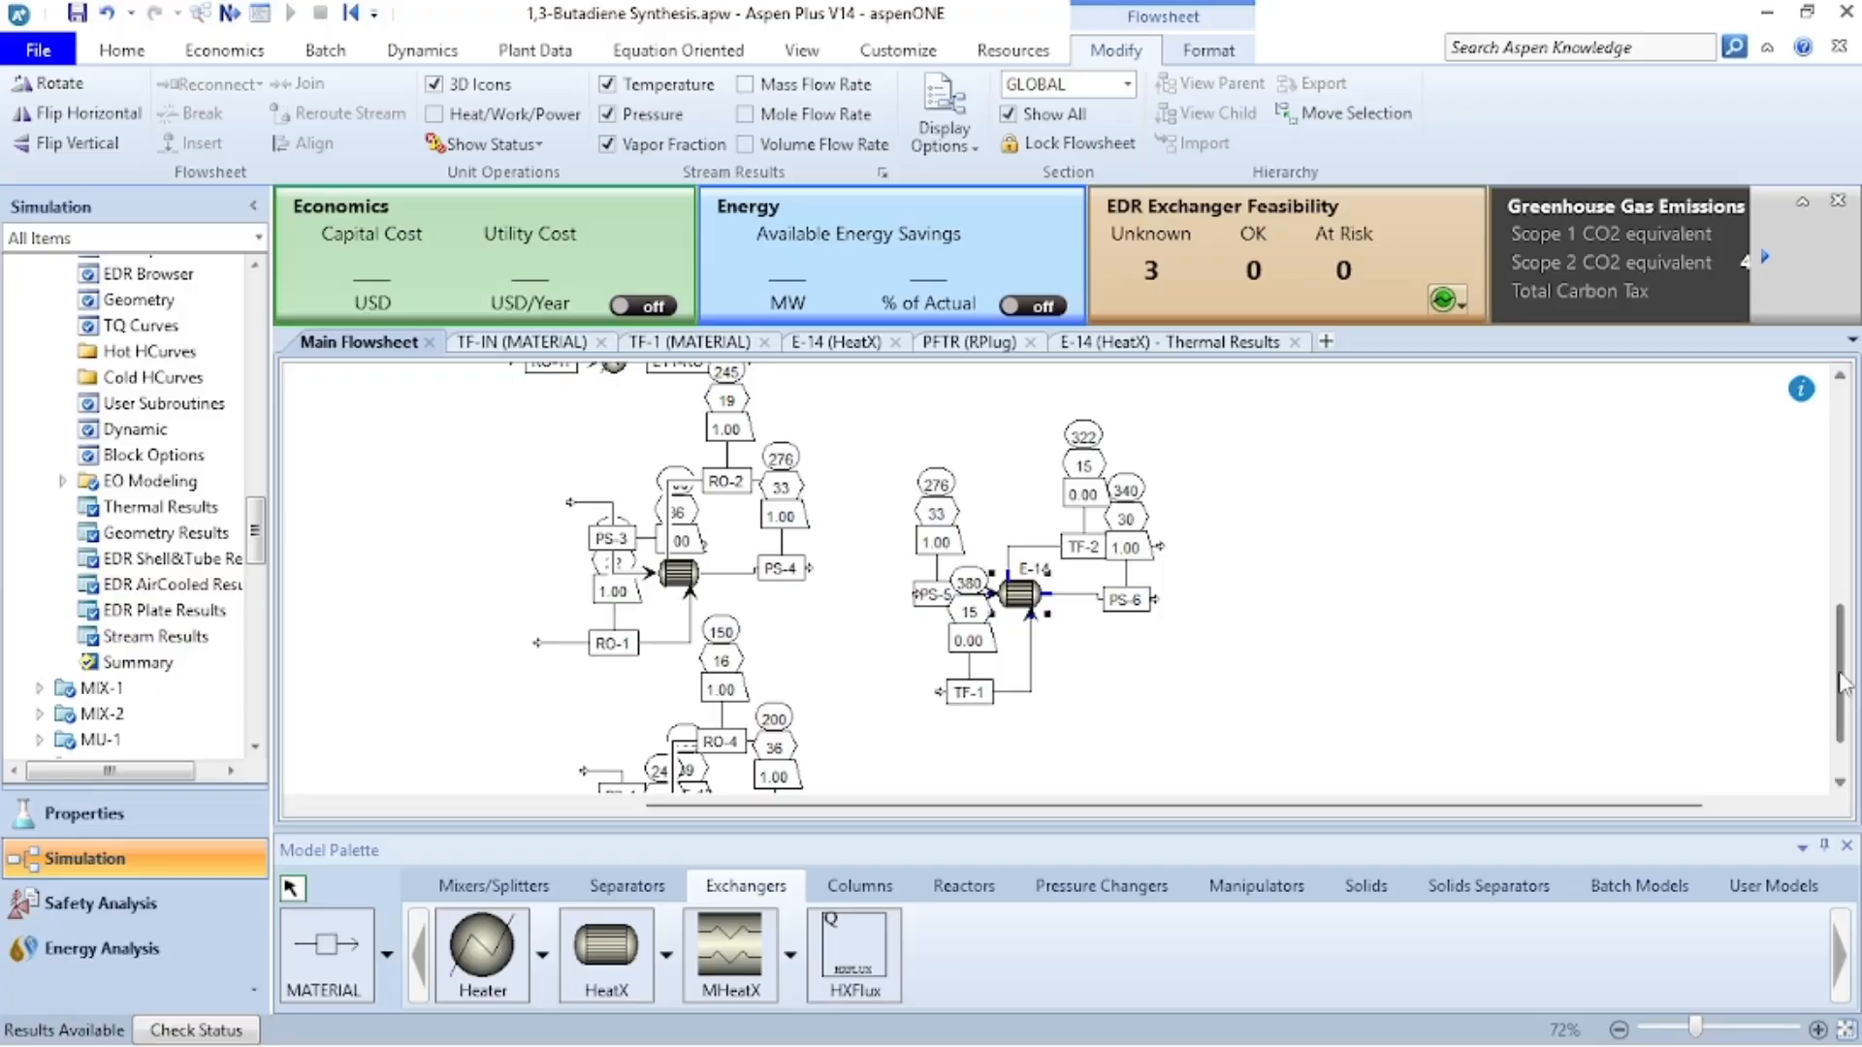
left_click_drag(1842, 696, 1843, 737)
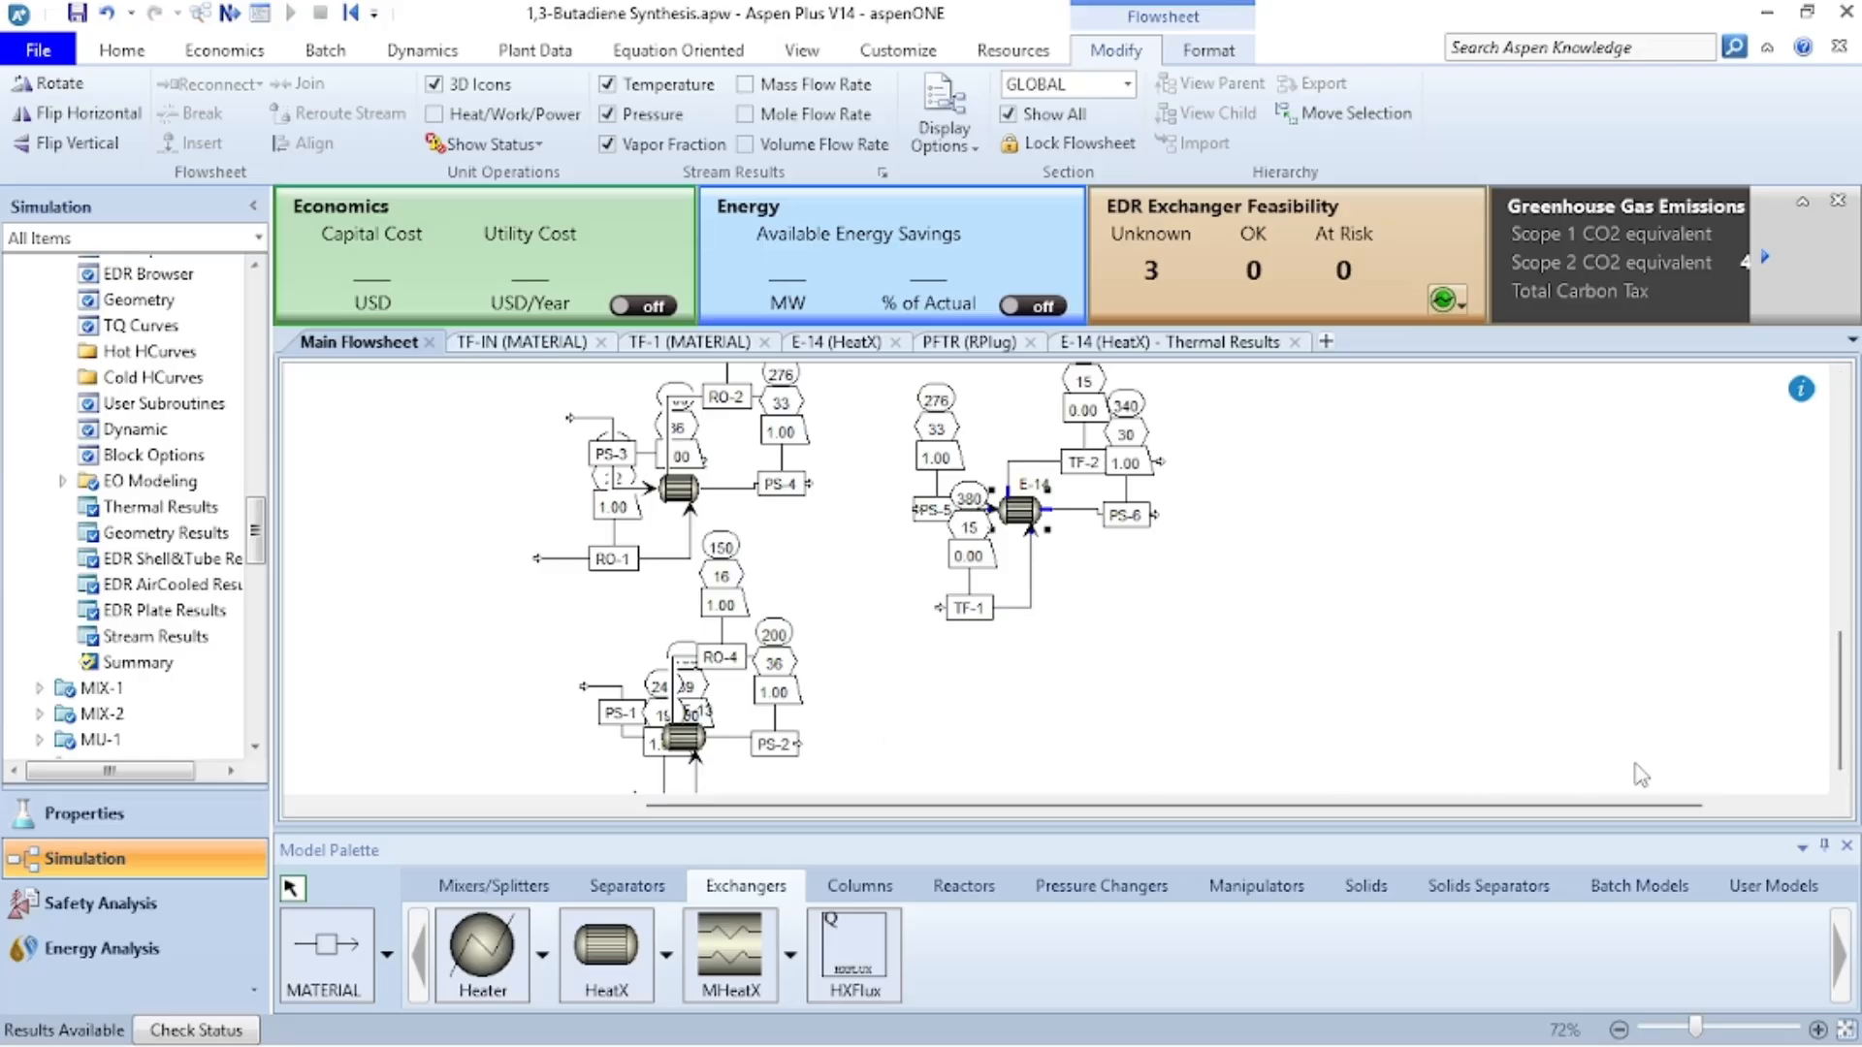
scroll(1842, 662, "up", 3)
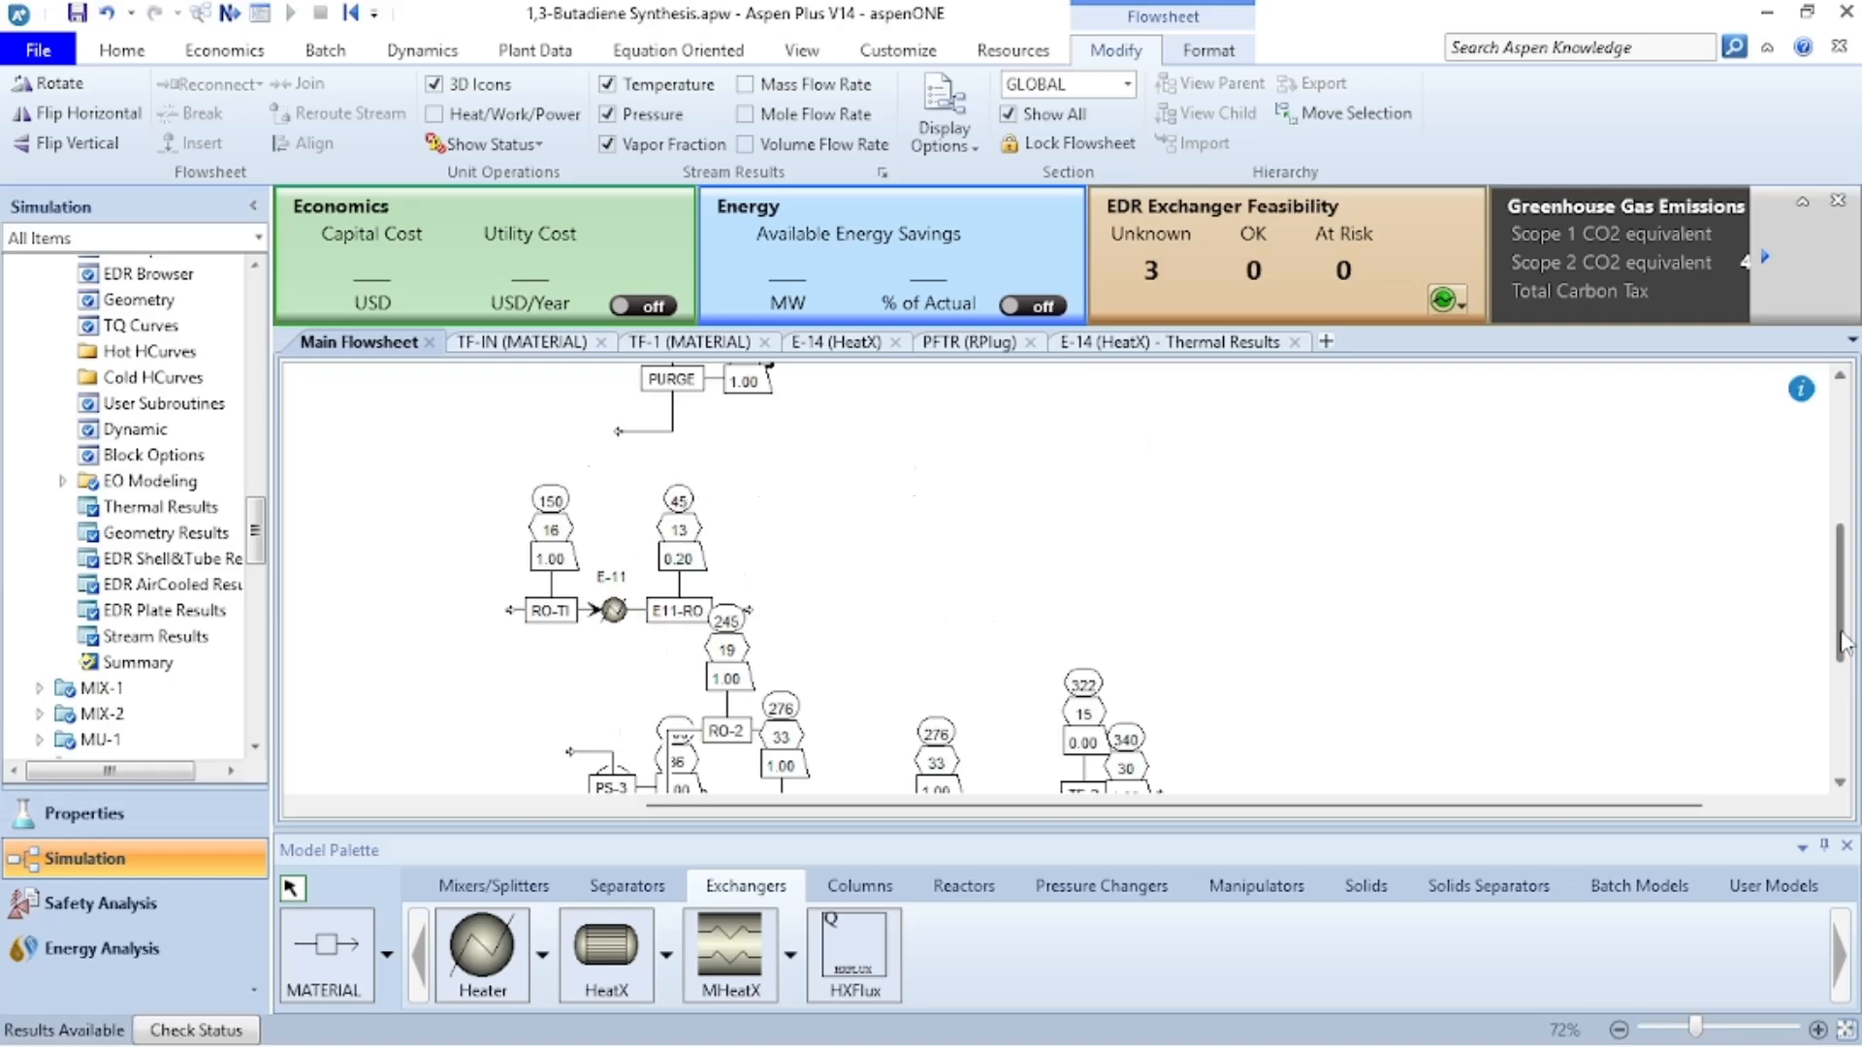
left_click_drag(1842, 640, 1842, 478)
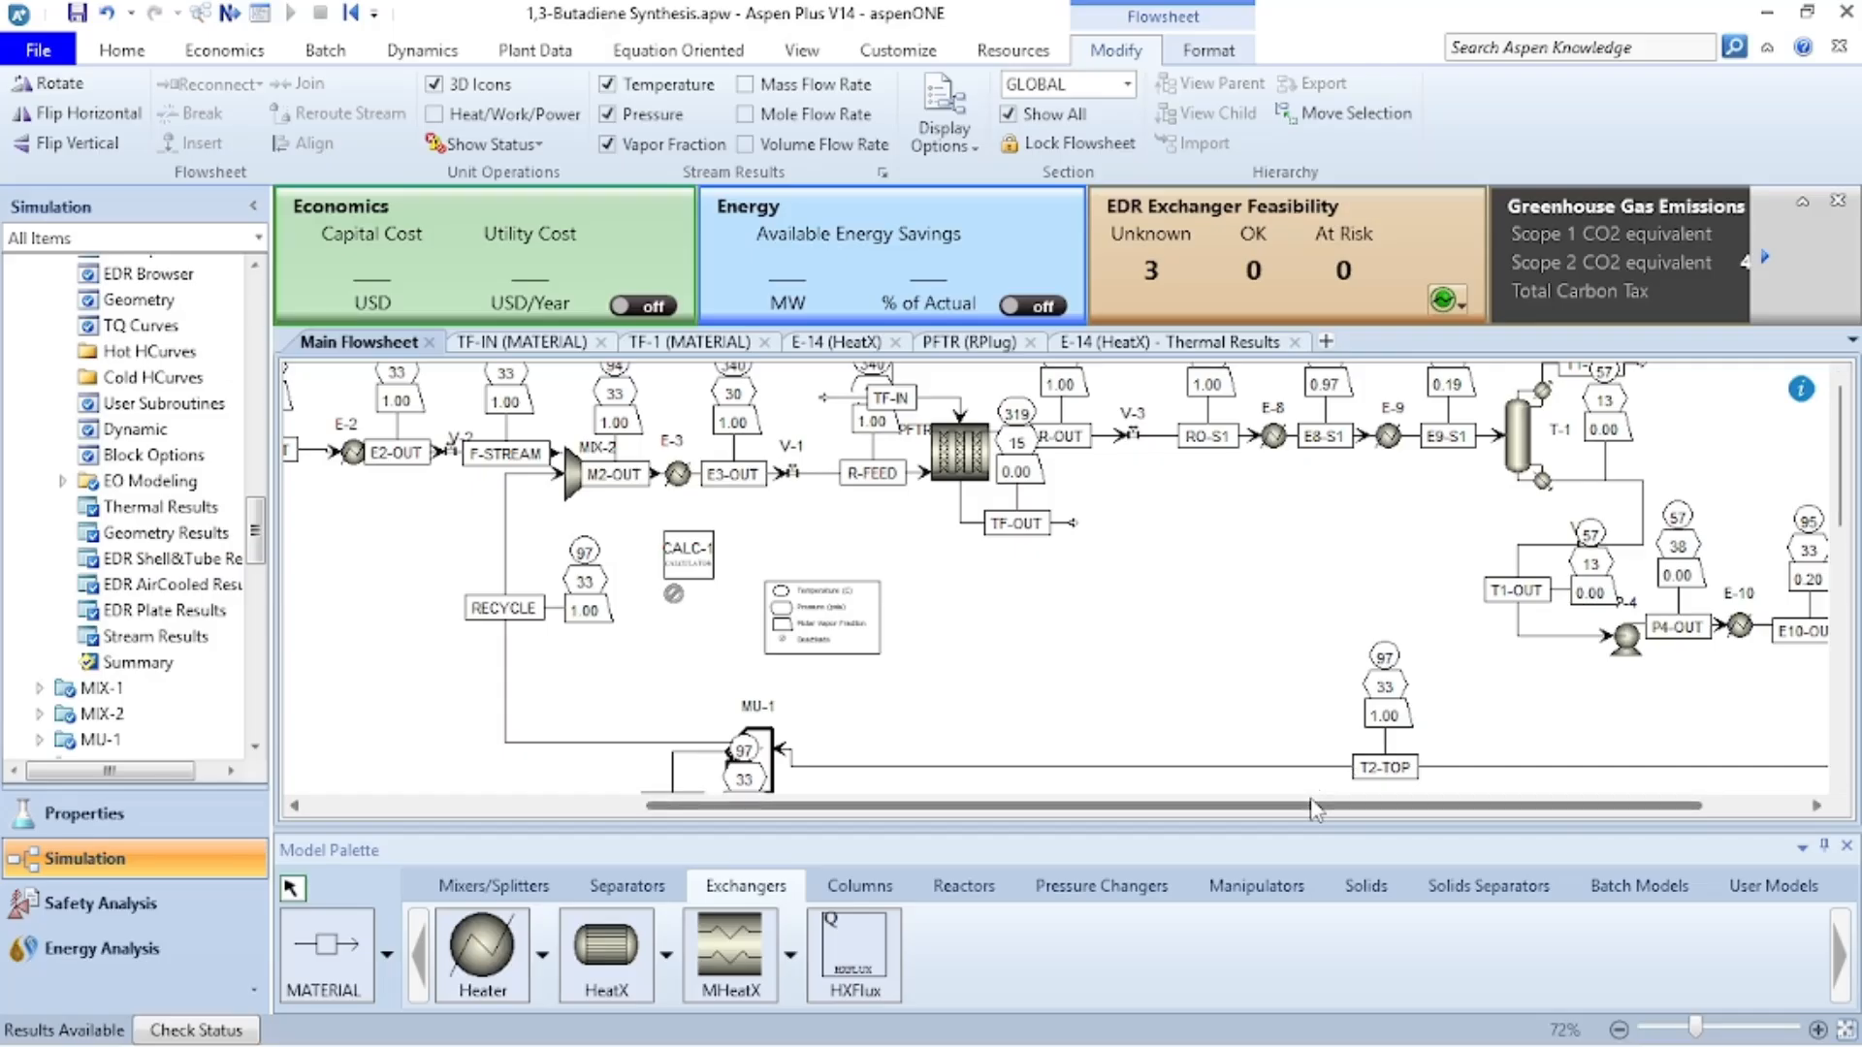
left_click_drag(1312, 813, 1086, 815)
left_click_drag(1044, 805, 1033, 805)
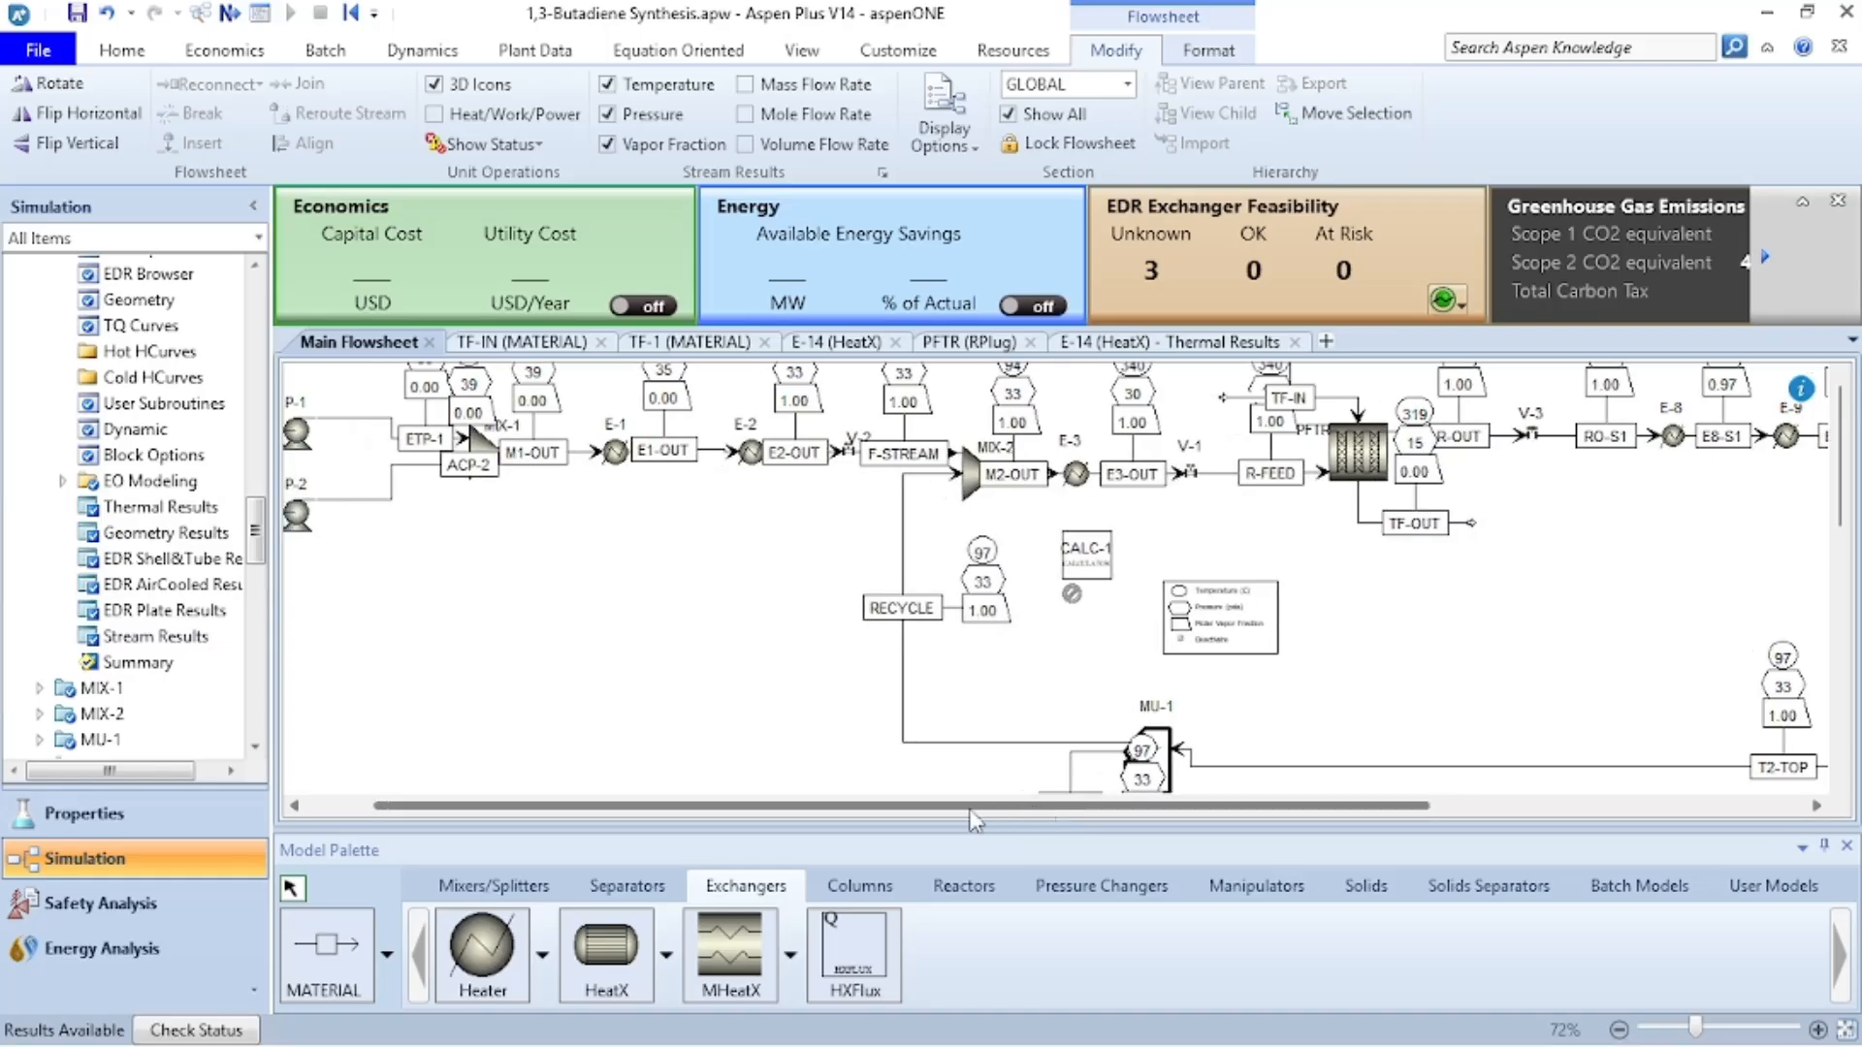
left_click_drag(968, 811, 880, 811)
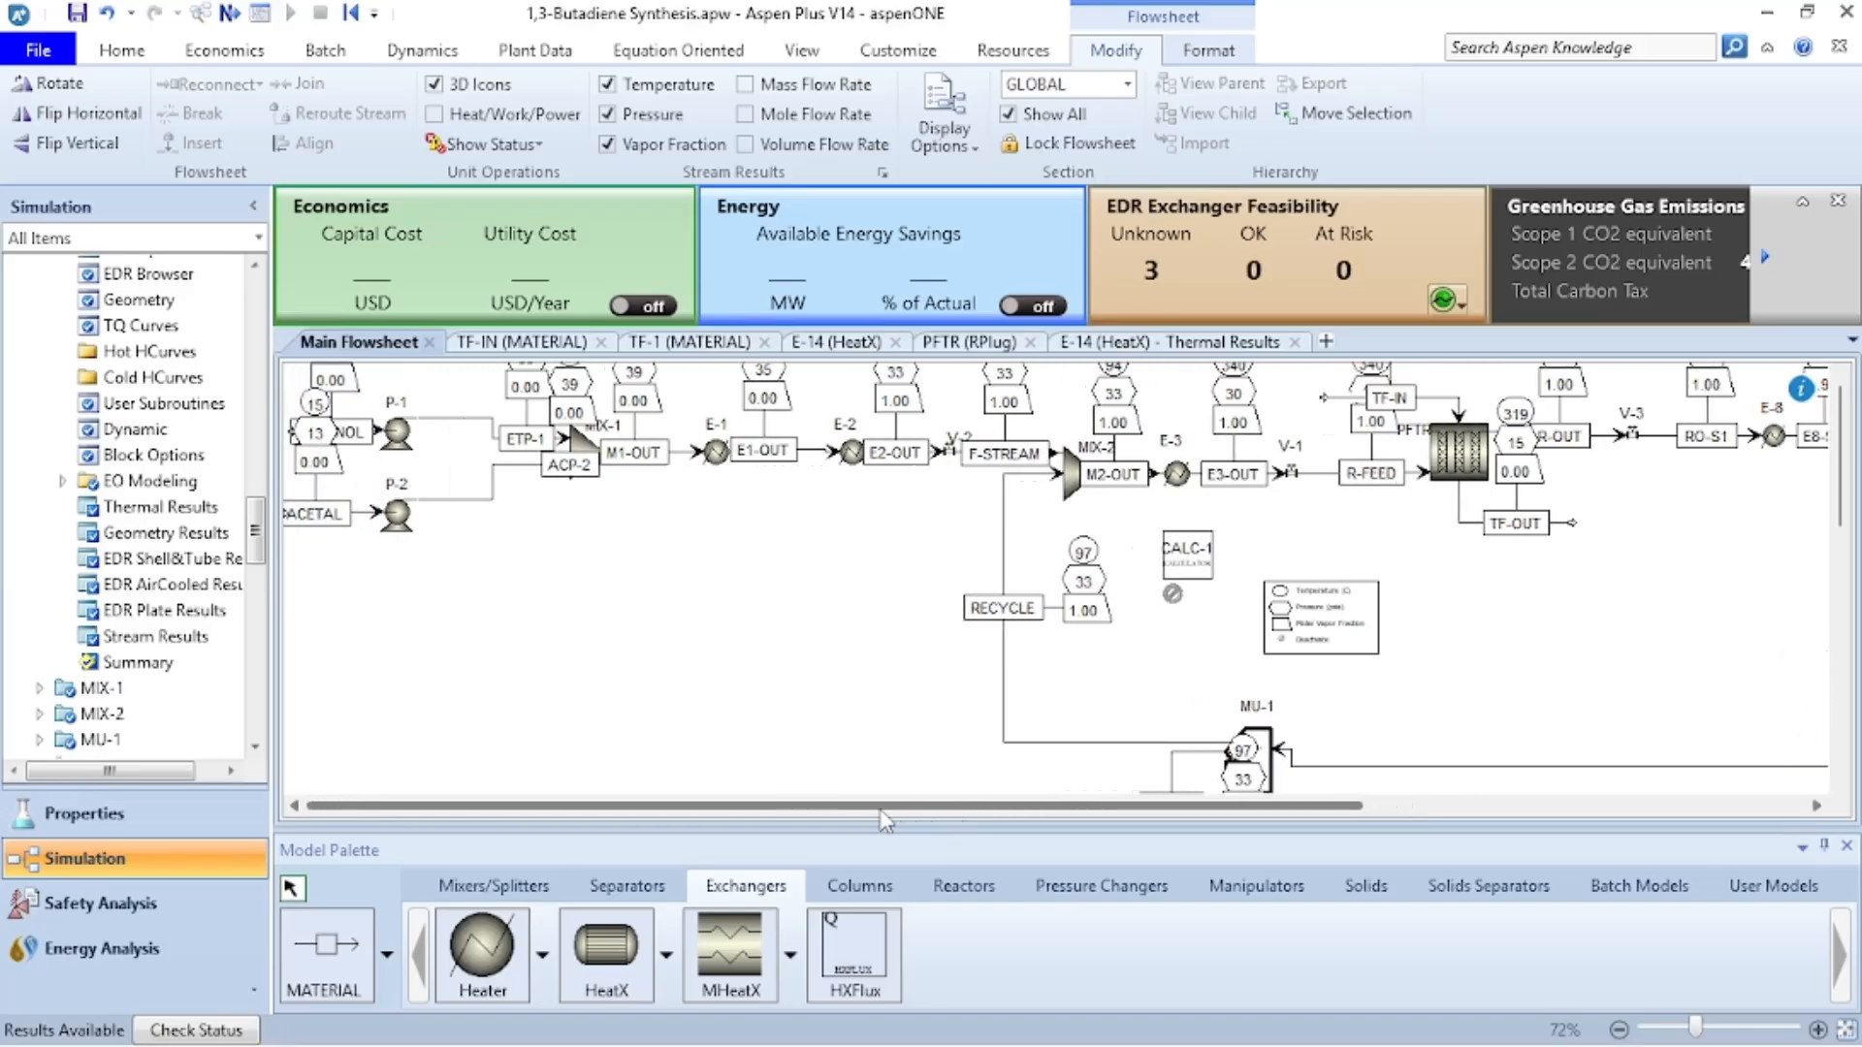